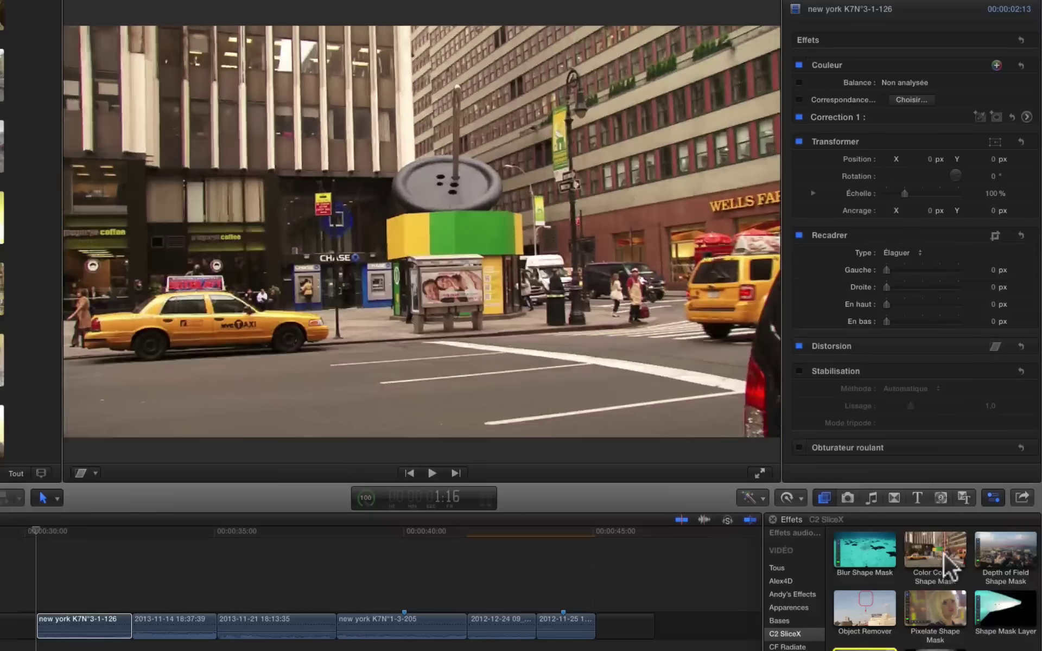
Apply the Color Correct Shape Mask effect from C2 SliceX to the new york K7N°3-1-126 clip in the timeline.
{"action": "left_click", "coordinate": [943, 550]}
{"action": "left_click_drag", "start_coordinate": [944, 549], "coordinate": [92, 624]}
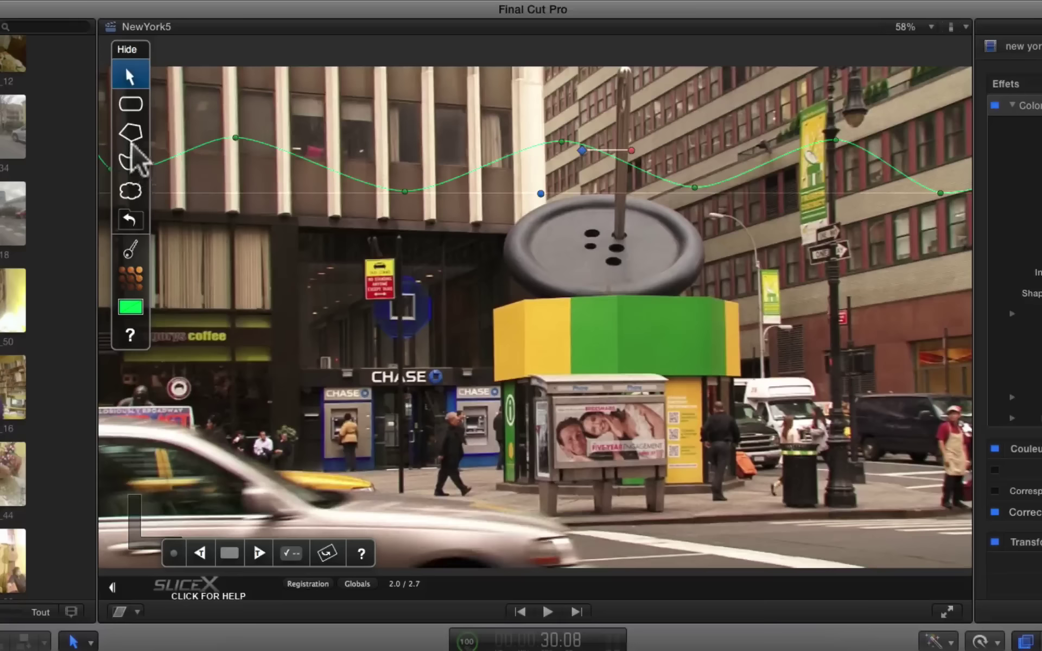
With the viewer at 100 %, start a curved mask along the giant button's inner rim and around the needle's base.
{"action": "left_click", "coordinate": [134, 163]}
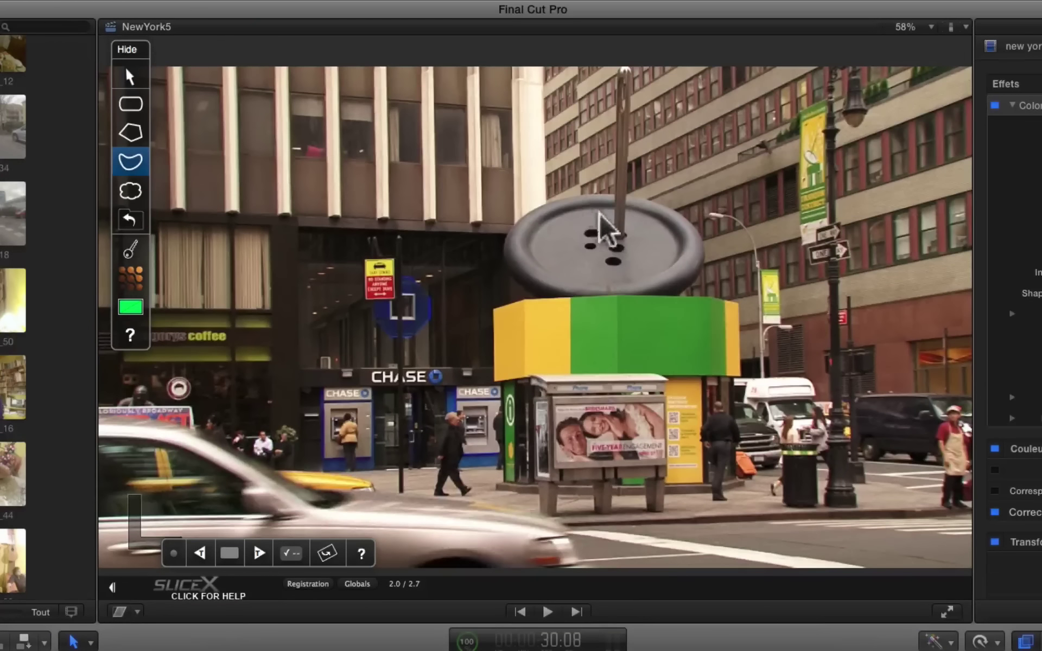
{"action": "left_click", "coordinate": [928, 28]}
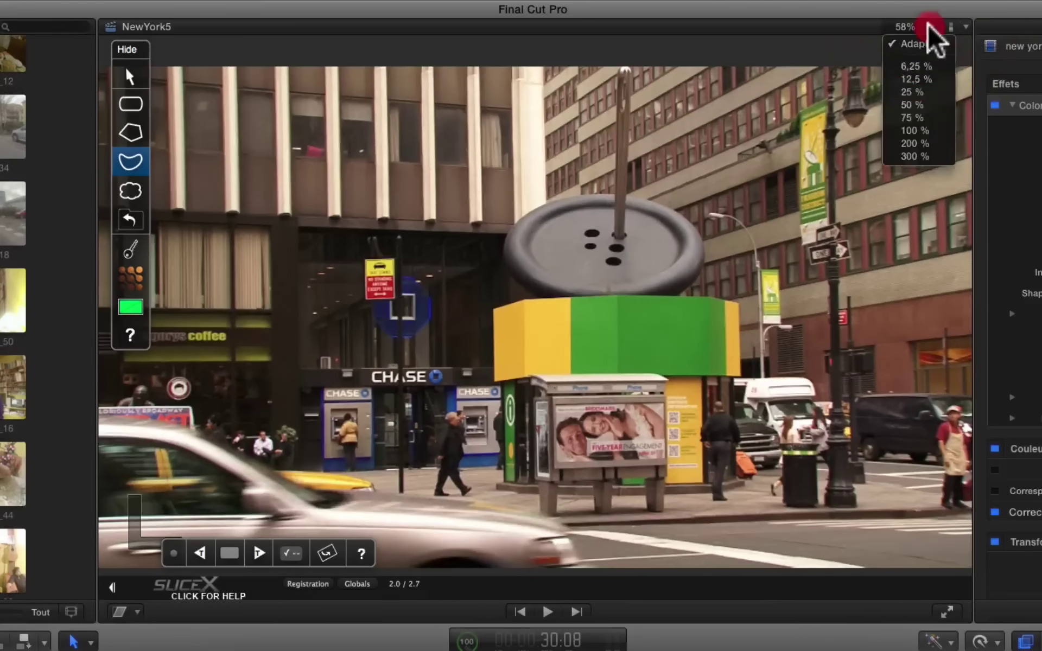
{"action": "left_click", "coordinate": [925, 131]}
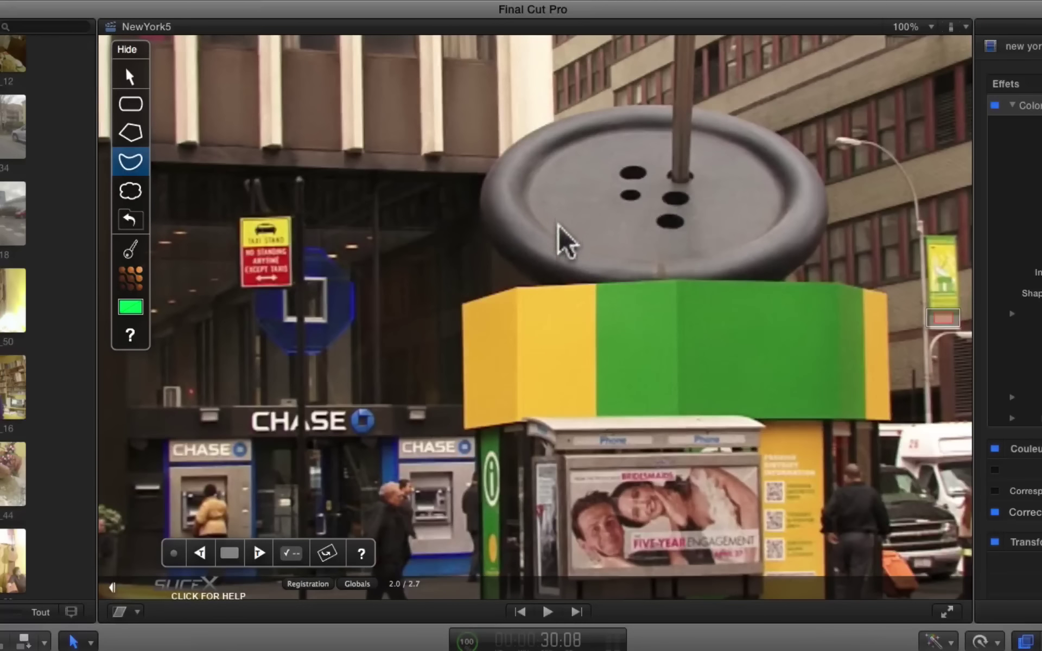
{"action": "left_click_drag", "start_coordinate": [552, 234], "coordinate": [525, 186]}
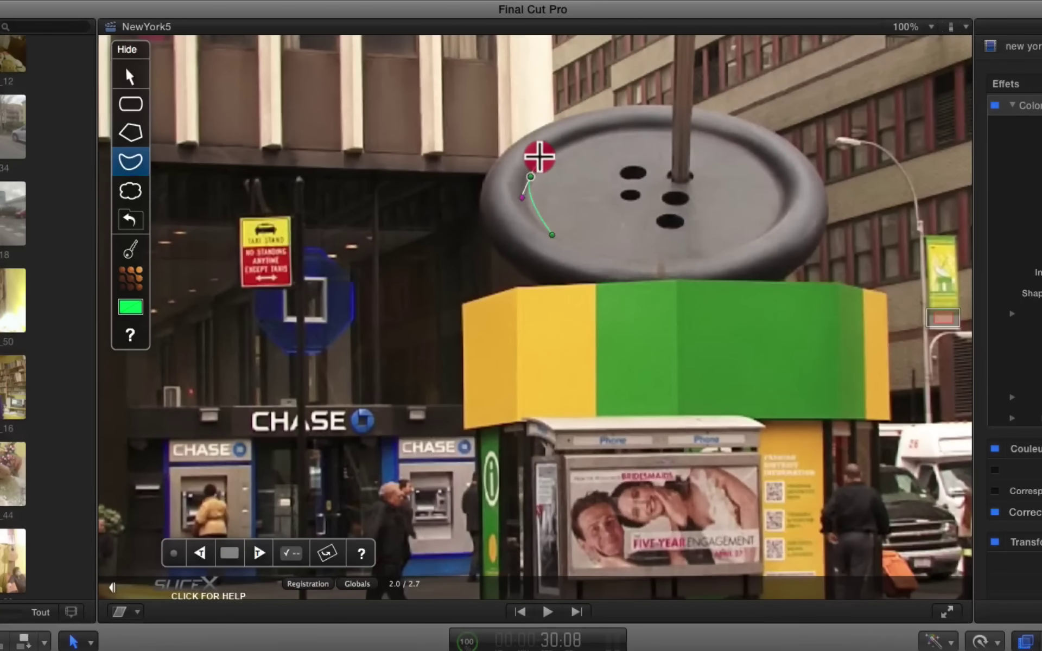
{"action": "left_click_drag", "start_coordinate": [548, 156], "coordinate": [550, 154]}
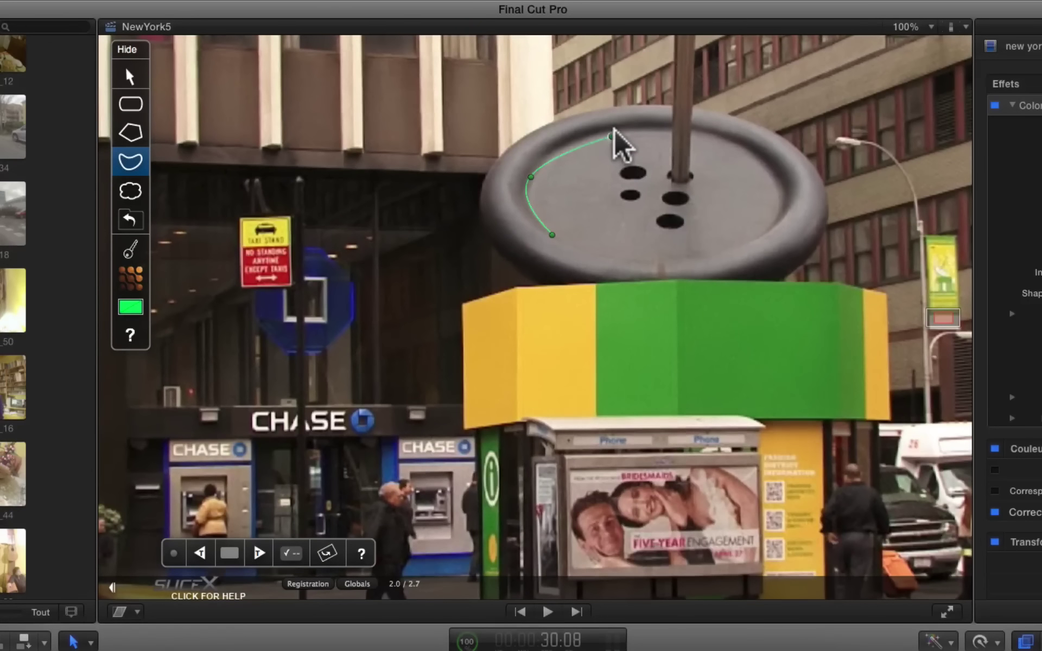
{"action": "left_click_drag", "start_coordinate": [615, 130], "coordinate": [624, 128]}
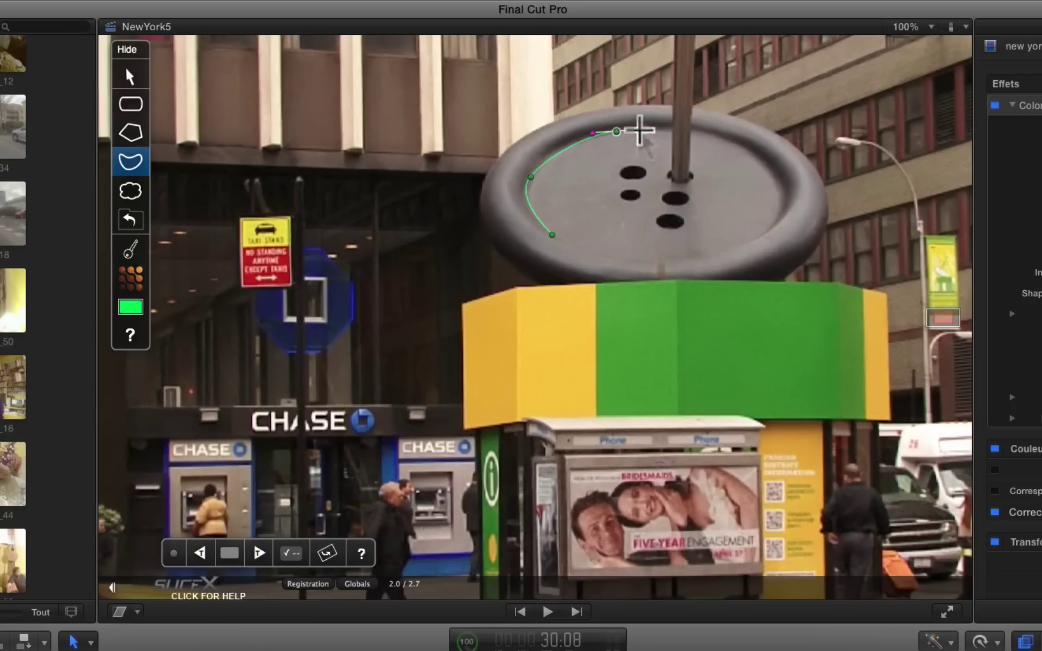
{"action": "left_click", "coordinate": [672, 132]}
{"action": "left_click", "coordinate": [673, 180]}
{"action": "left_click", "coordinate": [691, 185]}
{"action": "left_click", "coordinate": [691, 132]}
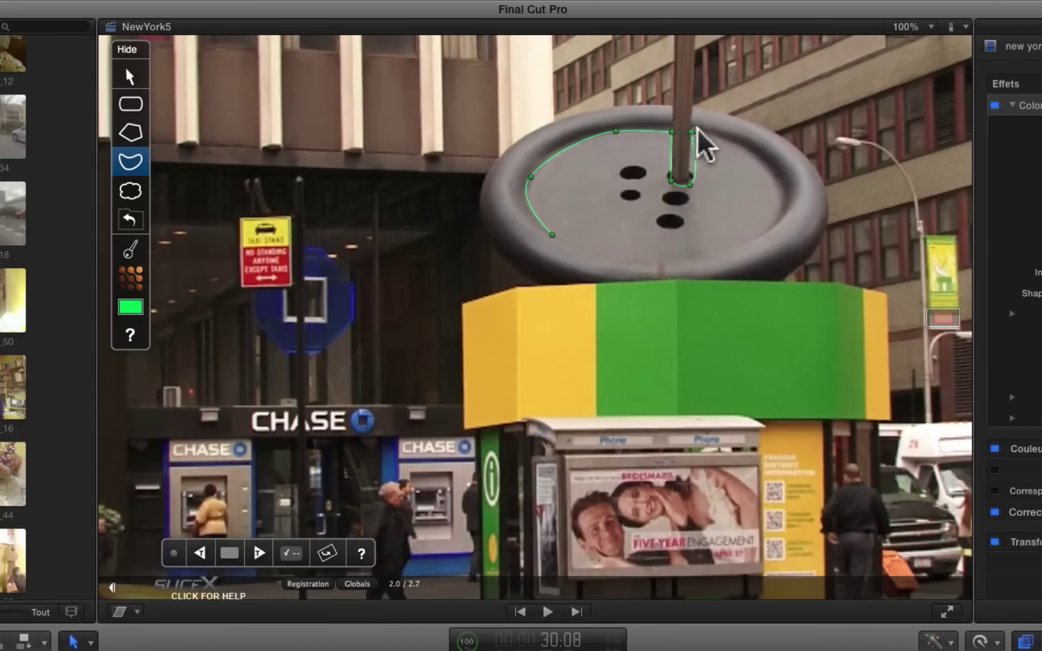
Continue the curved mask around the rest of the button's inner rim and close it at its starting point.
{"action": "left_click", "coordinate": [777, 177]}
{"action": "left_click_drag", "start_coordinate": [781, 207], "coordinate": [781, 209]}
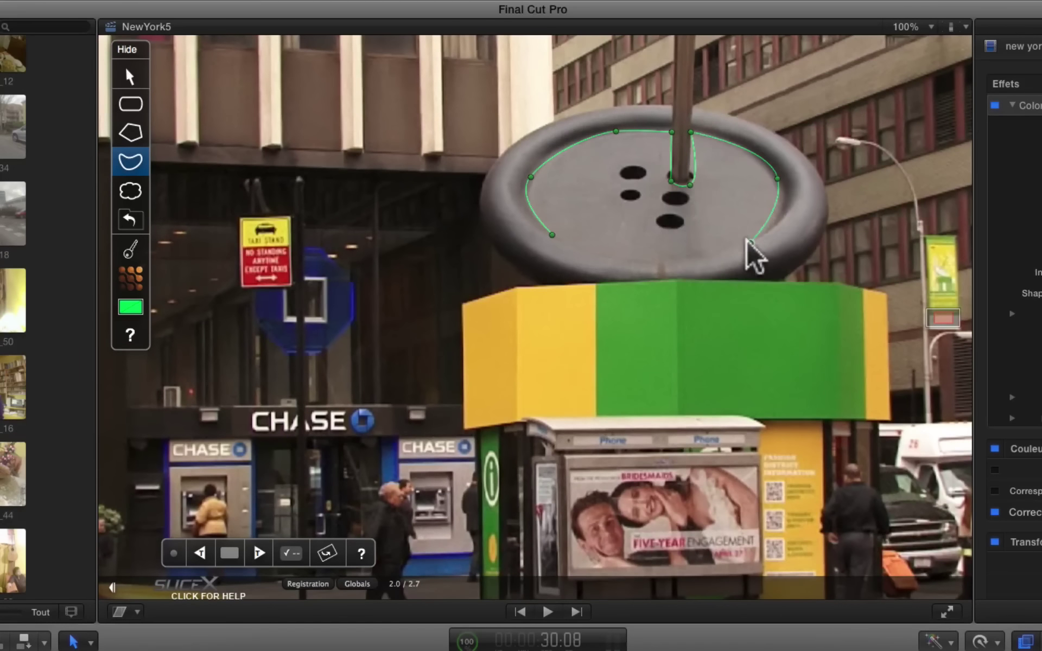
{"action": "left_click_drag", "start_coordinate": [724, 247], "coordinate": [724, 247]}
{"action": "left_click_drag", "start_coordinate": [635, 261], "coordinate": [597, 256]}
{"action": "left_click", "coordinate": [553, 235]}
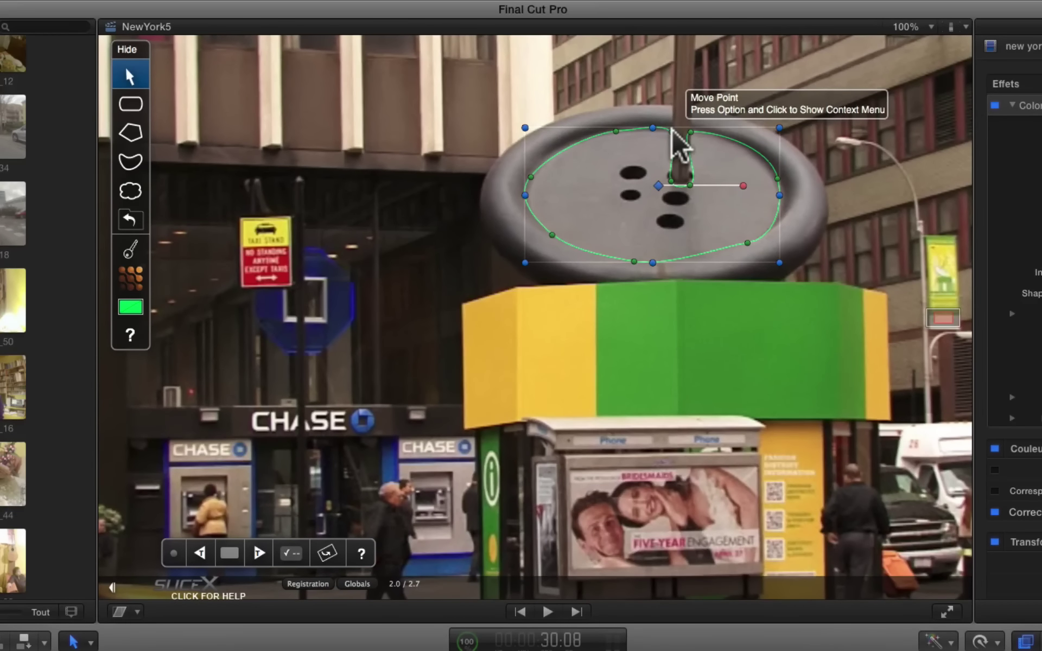
Refine the mask points beside the needle and along the button's right and lower rim to follow the edges closely.
{"action": "left_click", "coordinate": [672, 130]}
{"action": "left_click_drag", "start_coordinate": [665, 123], "coordinate": [672, 186]}
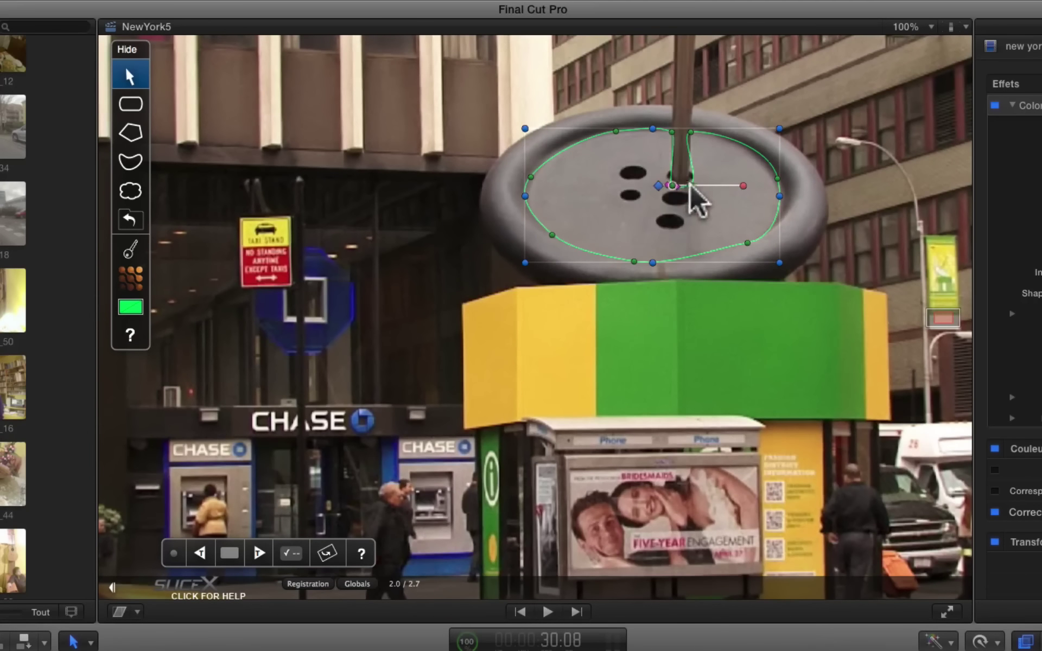
{"action": "left_click", "coordinate": [693, 133]}
{"action": "left_click", "coordinate": [691, 180]}
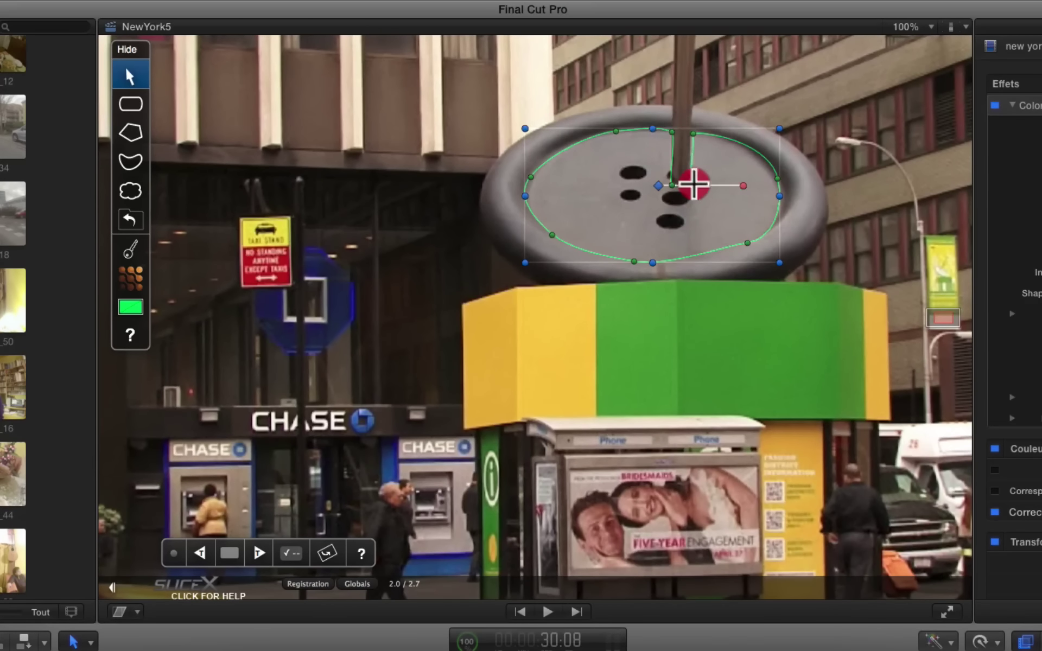
{"action": "left_click", "coordinate": [690, 179]}
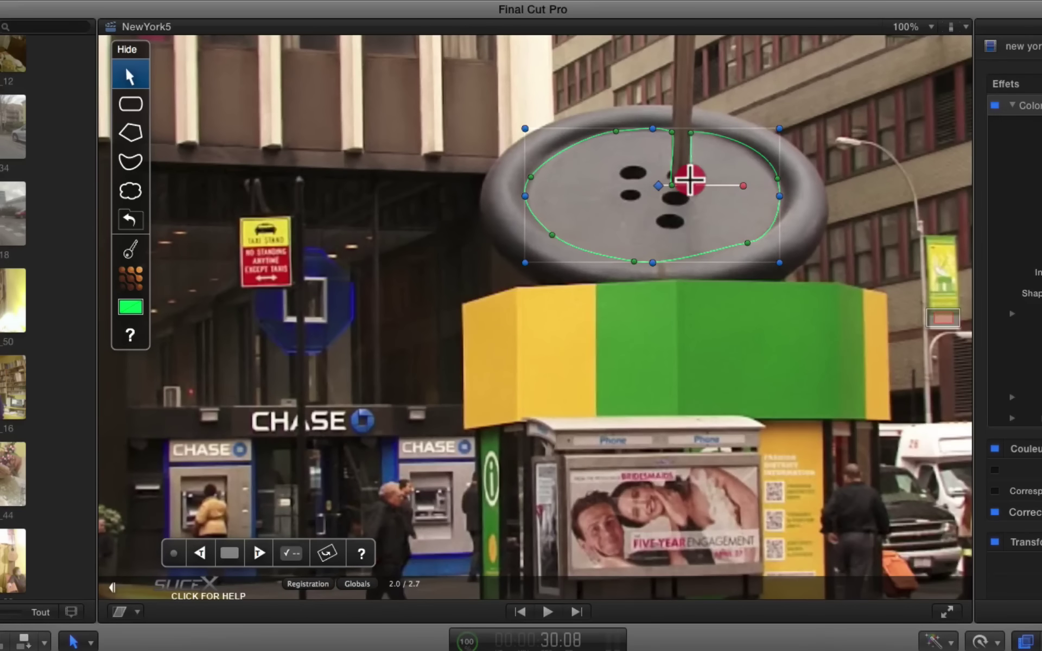
{"action": "left_click", "coordinate": [779, 178]}
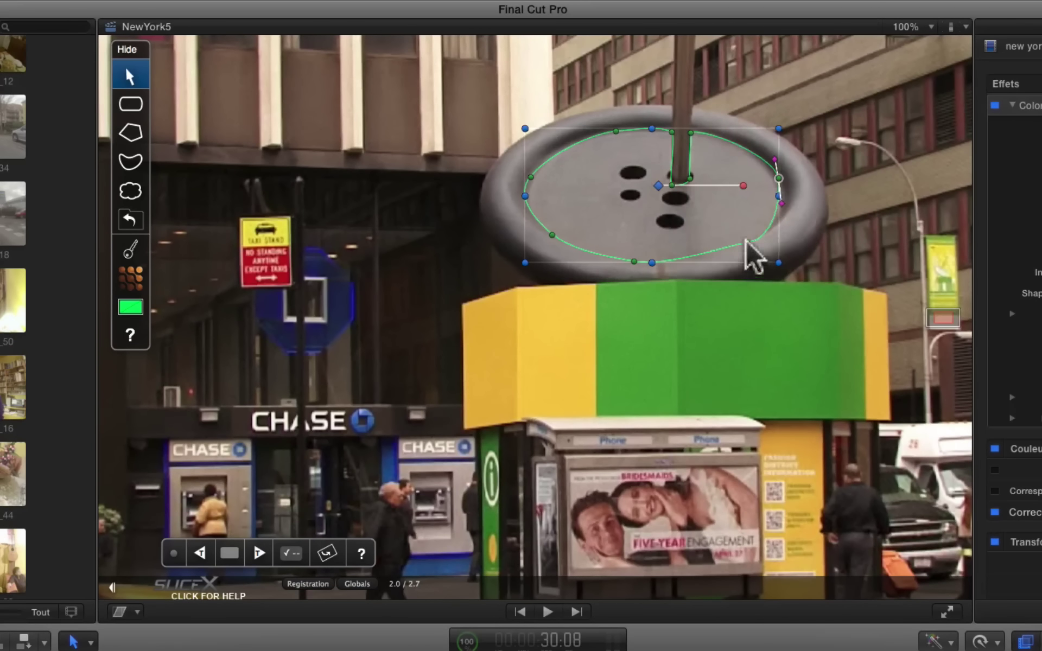
{"action": "left_click_drag", "start_coordinate": [749, 243], "coordinate": [728, 255]}
{"action": "left_click", "coordinate": [672, 181]}
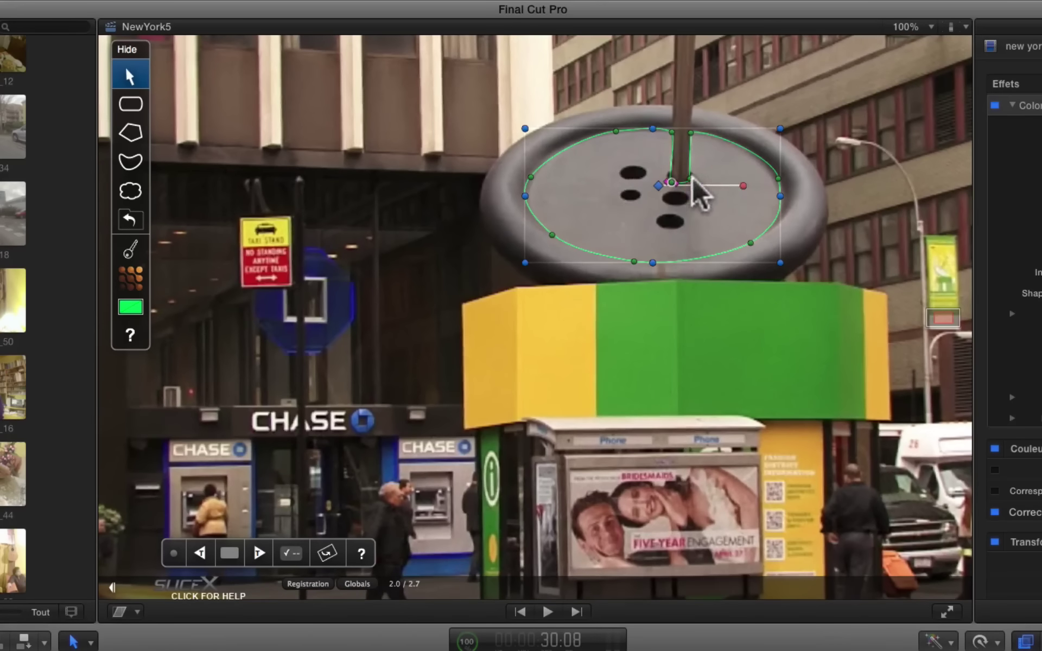
Track the button mask forward through the clip.
{"action": "left_click", "coordinate": [259, 553]}
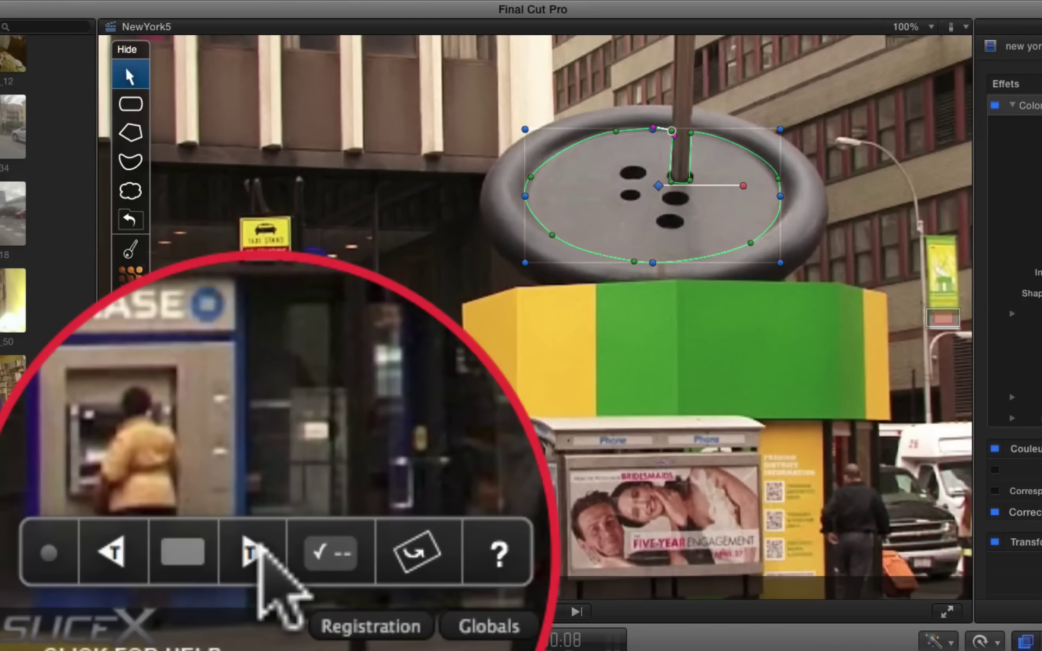
{"action": "left_click", "coordinate": [255, 549]}
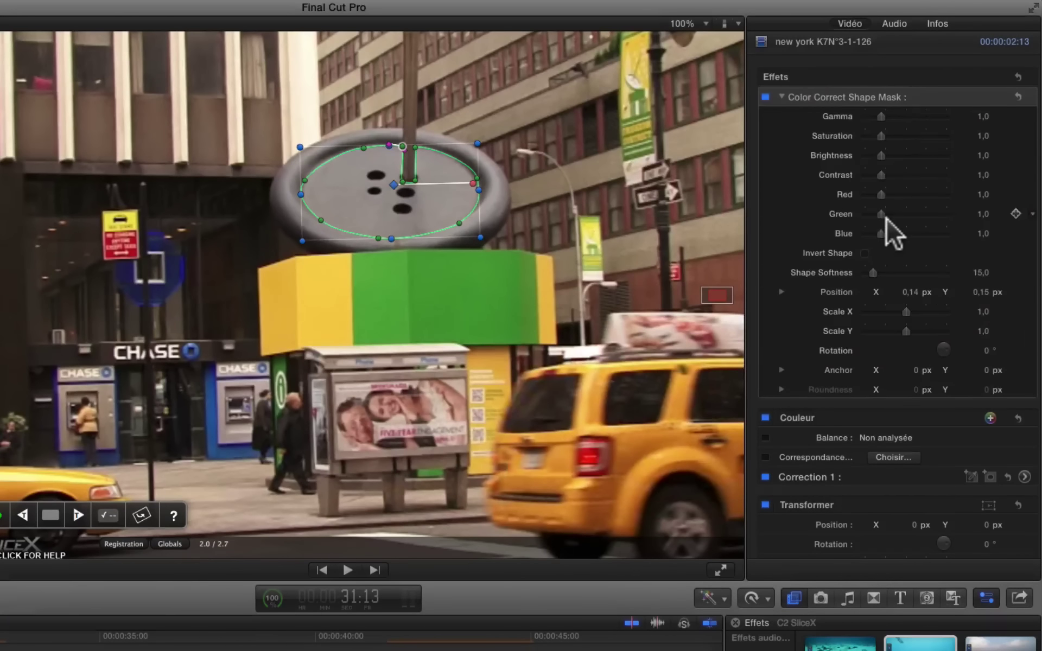
Recolour the masked button green with Red 0,62, Green 2,29 and Blue 0,32, and set Gamma, Brightness and Contrast to 0,86.
{"action": "left_click_drag", "start_coordinate": [781, 239], "coordinate": [782, 238]}
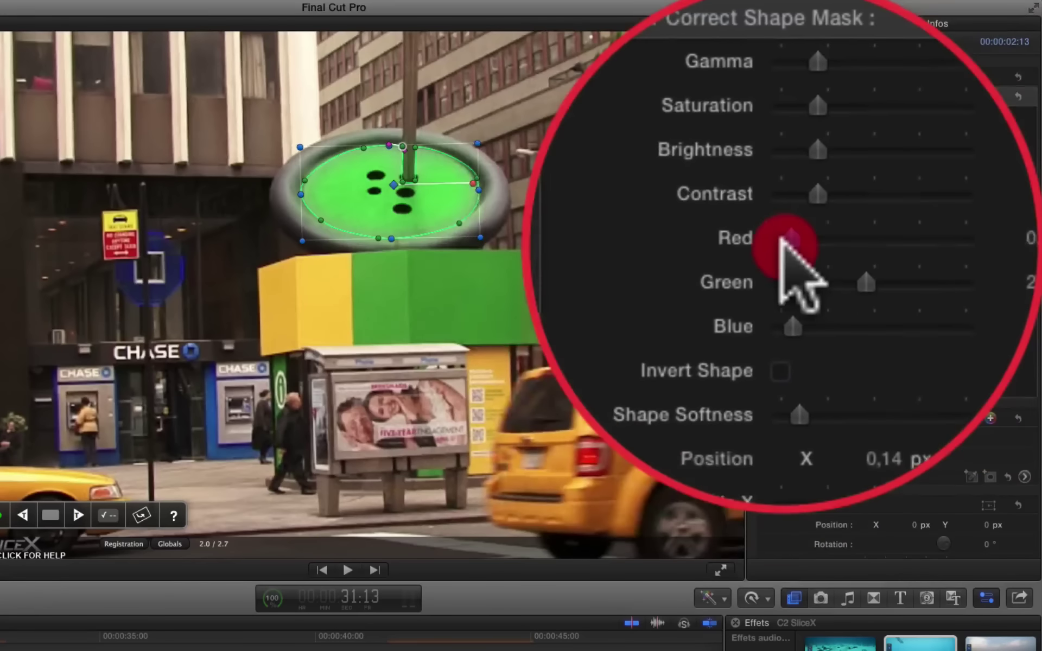
{"action": "mouse_move", "coordinate": [781, 247]}
{"action": "left_mouse_down"}
{"action": "mouse_move", "coordinate": [850, 170]}
{"action": "mouse_move", "coordinate": [880, 116]}
{"action": "left_mouse_up"}
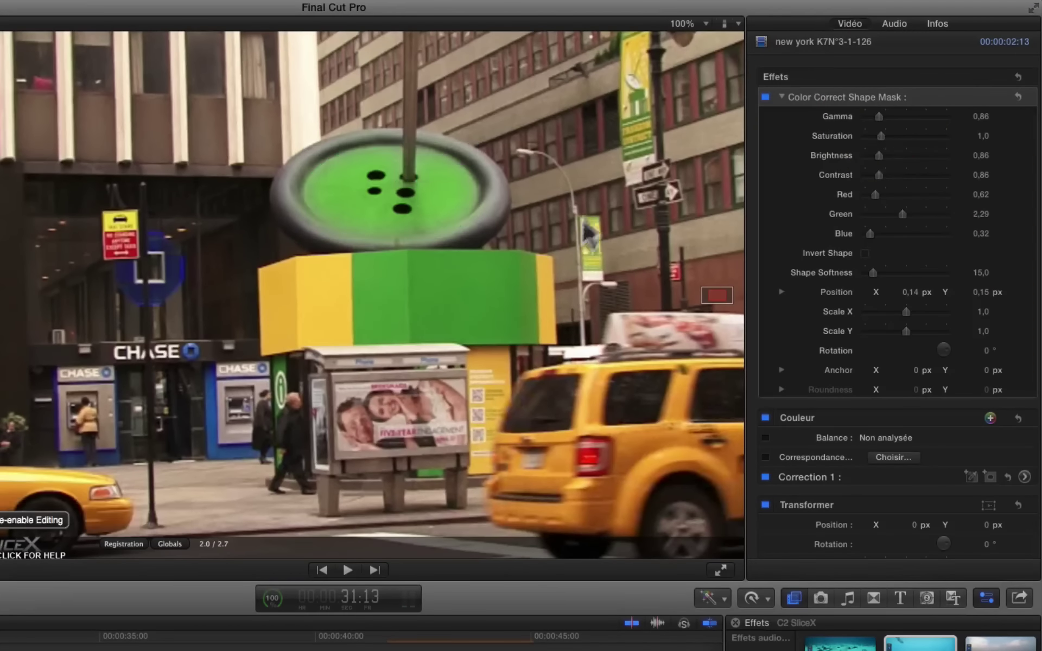
Fit the picture to the viewer and play the clip to check the tracked colour correction.
{"action": "left_click", "coordinate": [706, 23]}
{"action": "left_click", "coordinate": [699, 38]}
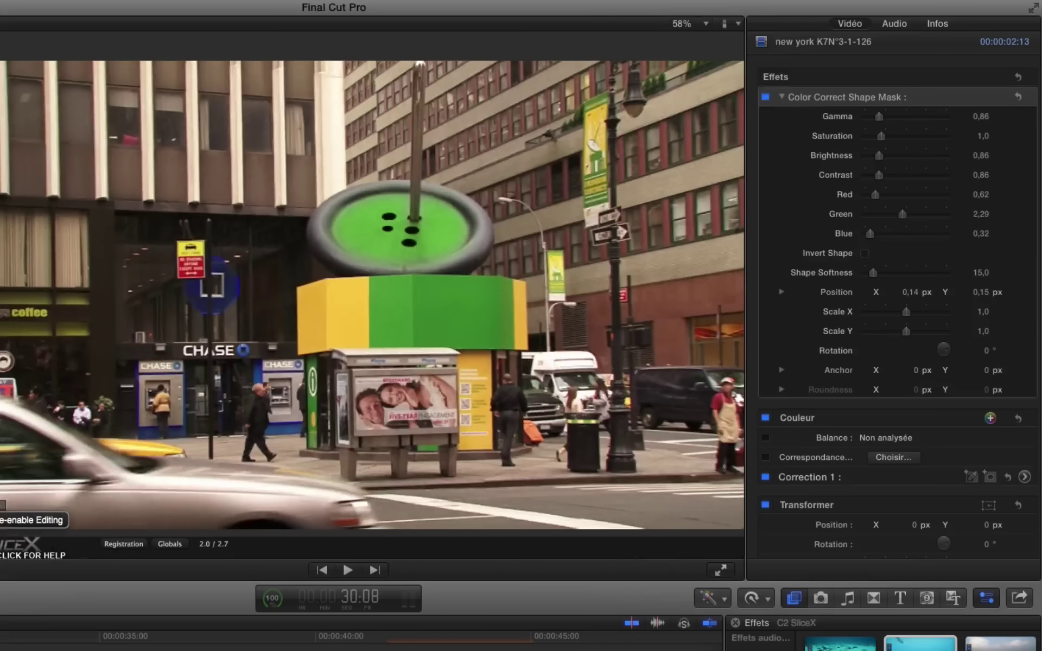
{"action": "key", "text": "space"}
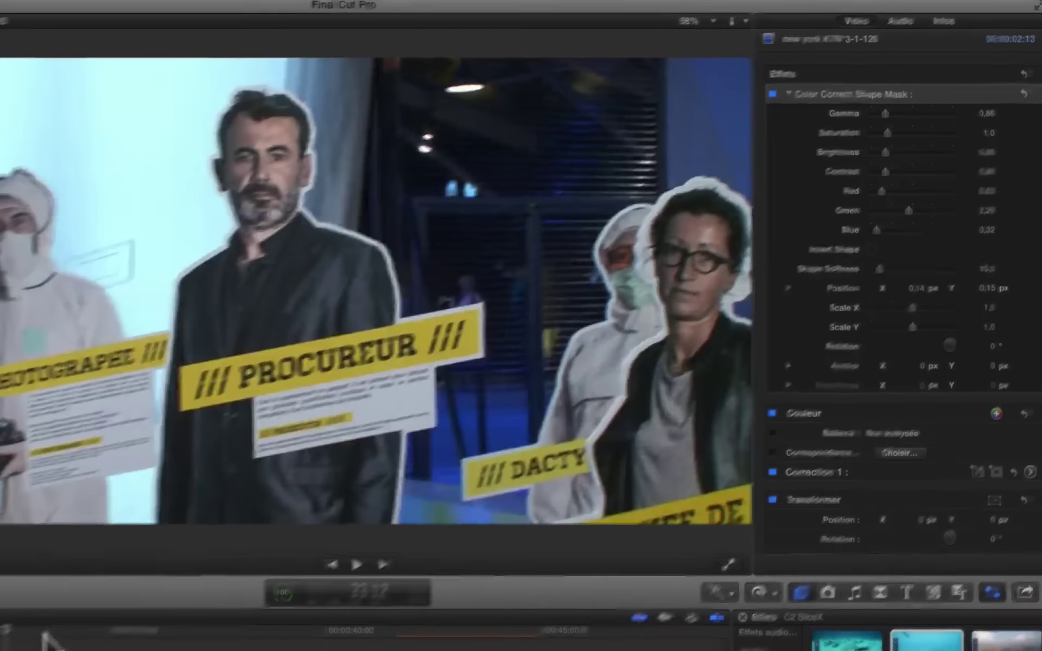
{"action": "left_click", "coordinate": [45, 633]}
{"action": "left_click", "coordinate": [260, 621]}
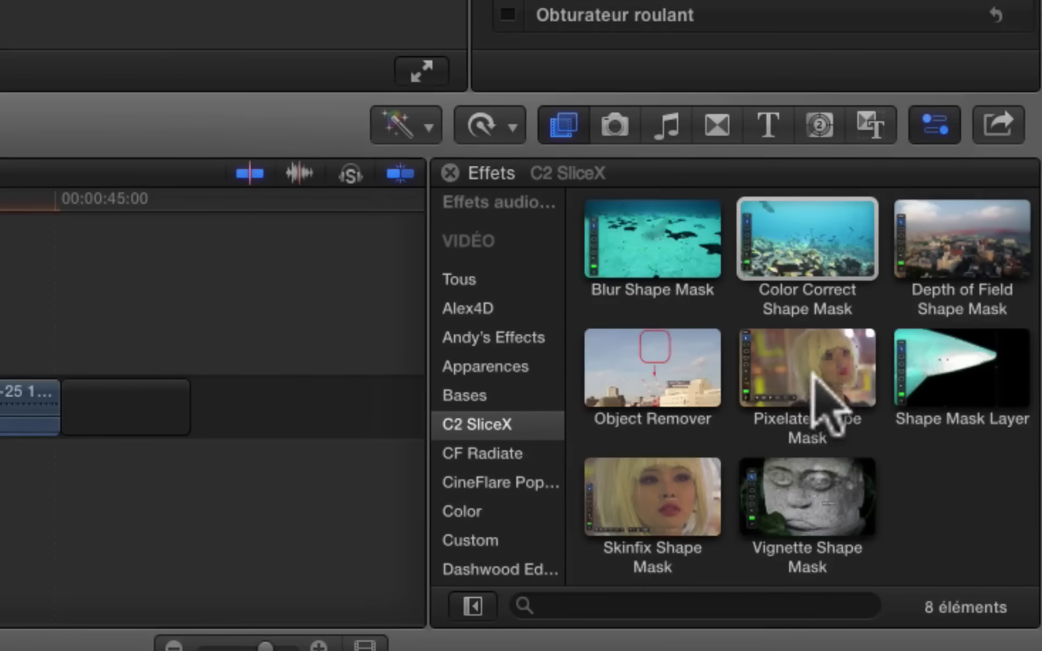
{"action": "left_click_drag", "start_coordinate": [786, 404], "coordinate": [0, 411]}
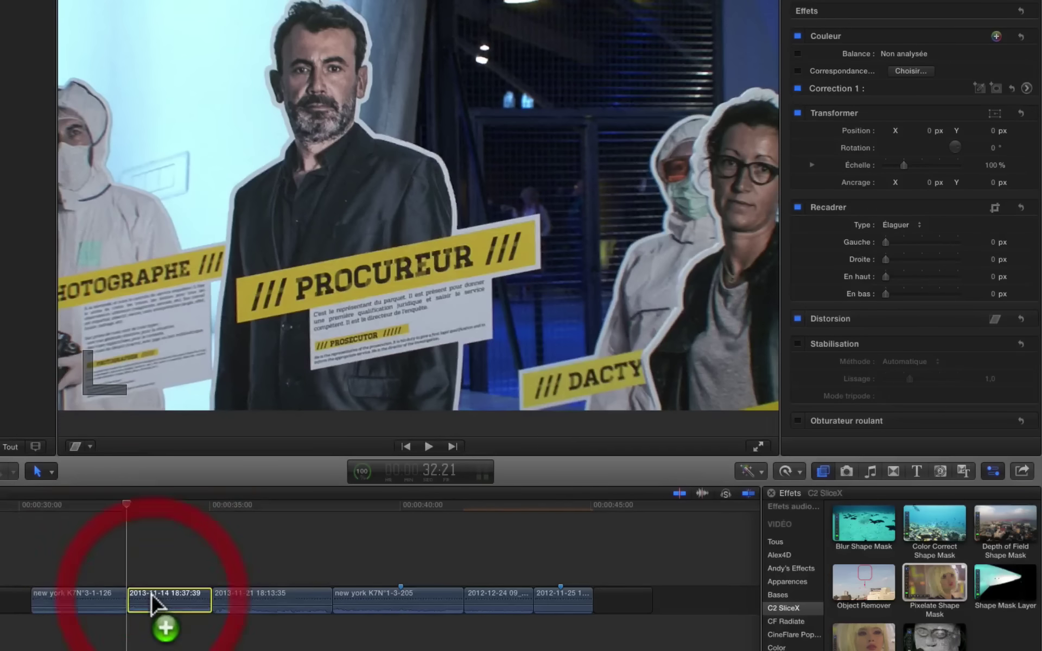
{"action": "left_click_drag", "start_coordinate": [151, 595], "coordinate": [152, 596]}
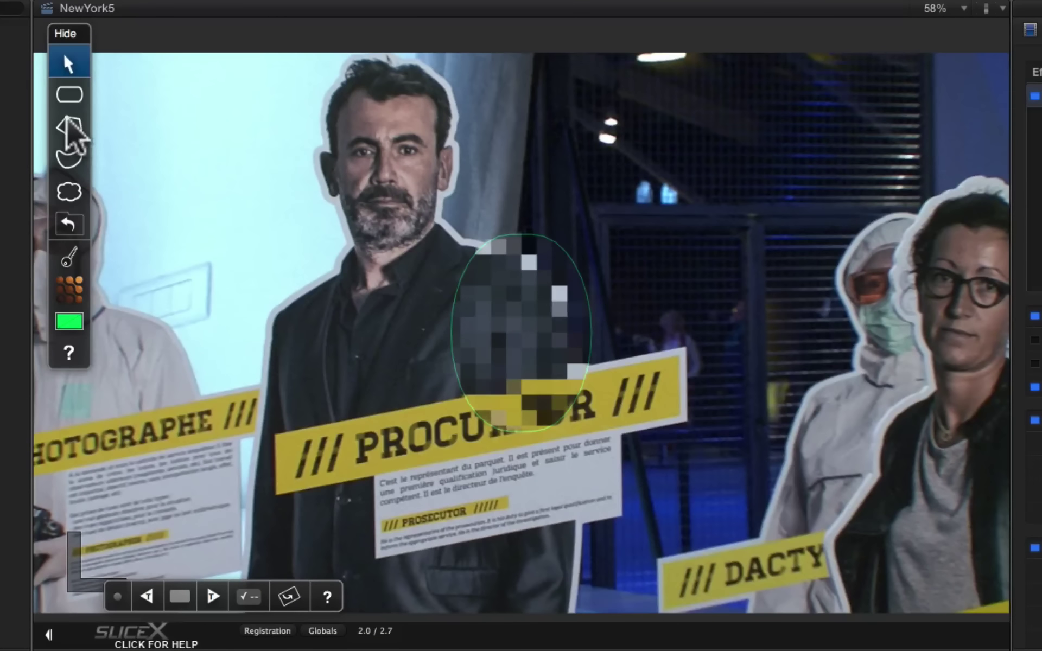
Draw a closed polygon mask around the yellow PROCUREUR banner through its corners.
{"action": "left_click", "coordinate": [67, 119]}
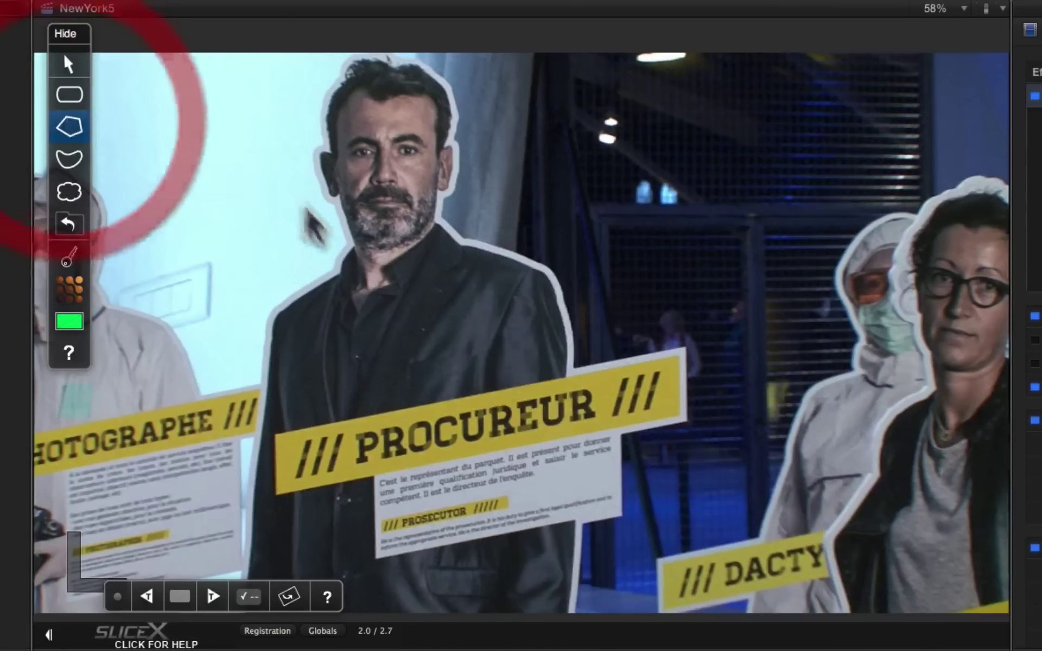
{"action": "left_click", "coordinate": [275, 436]}
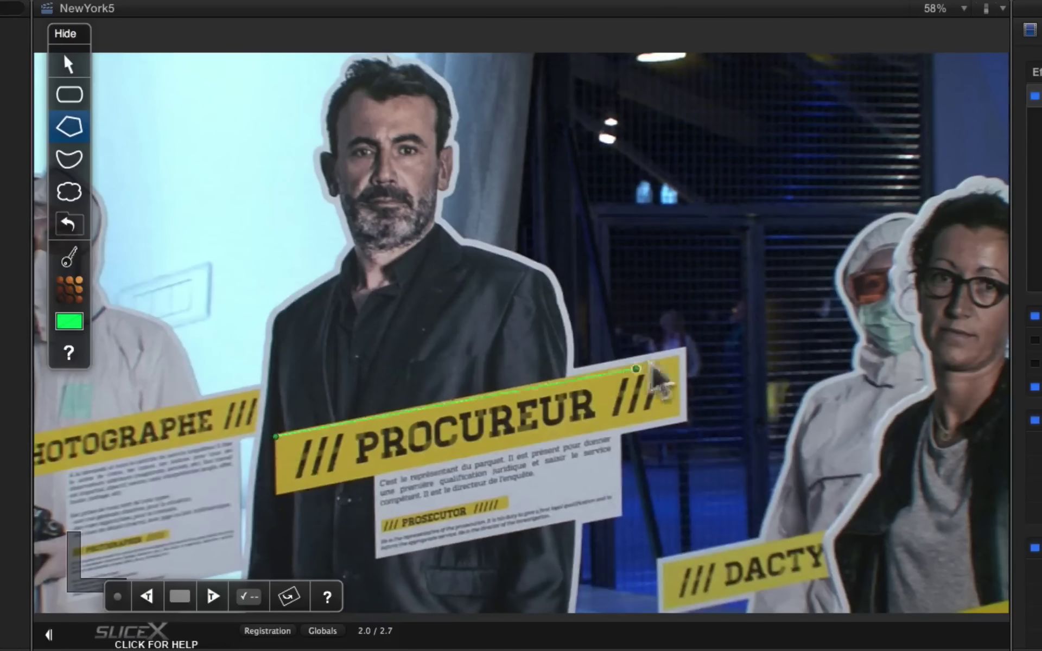
{"action": "left_click", "coordinate": [685, 347]}
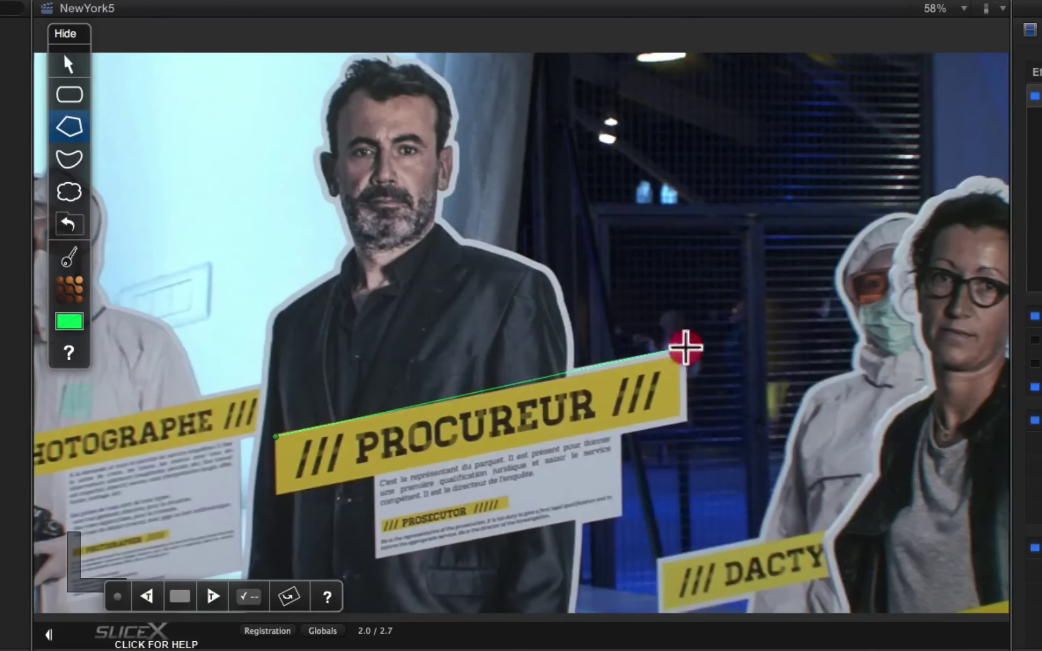
{"action": "left_click", "coordinate": [688, 421]}
{"action": "left_click", "coordinate": [358, 471]}
{"action": "left_click", "coordinate": [276, 495]}
{"action": "left_click", "coordinate": [276, 437]}
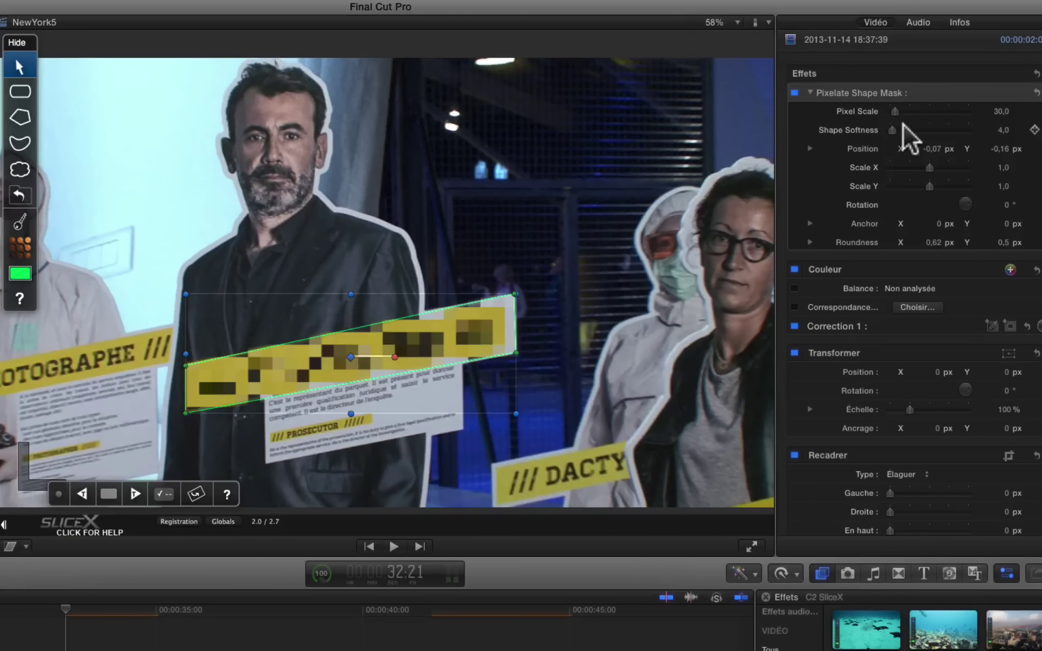
Set the Pixel Scale to 0 and track the banner mask forward through the clip.
{"action": "left_click_drag", "start_coordinate": [894, 112], "coordinate": [875, 110]}
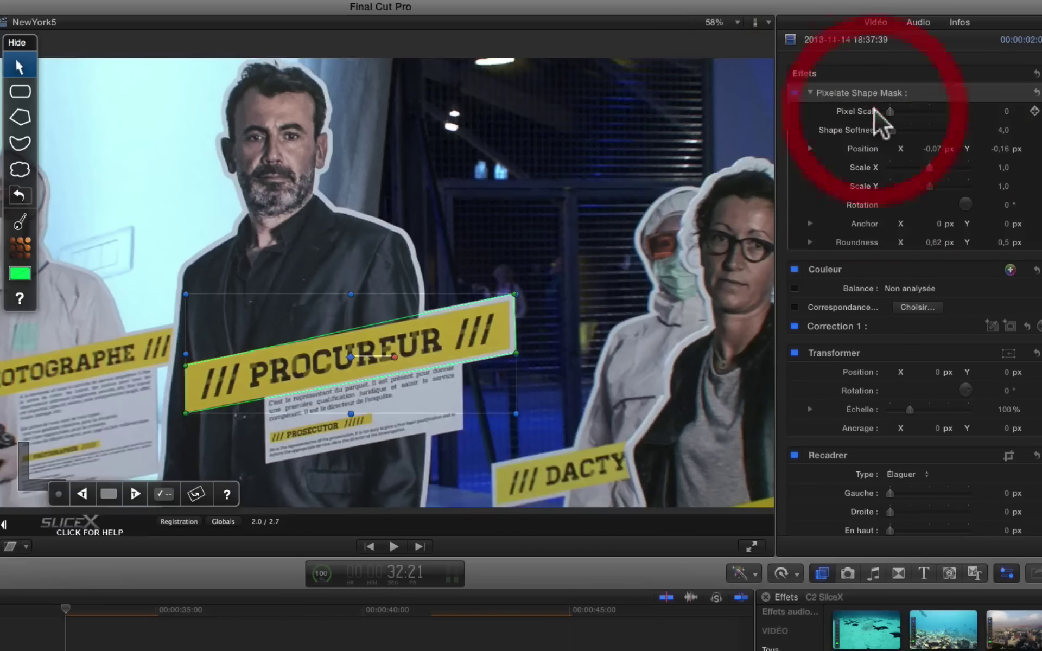
{"action": "left_click", "coordinate": [515, 296]}
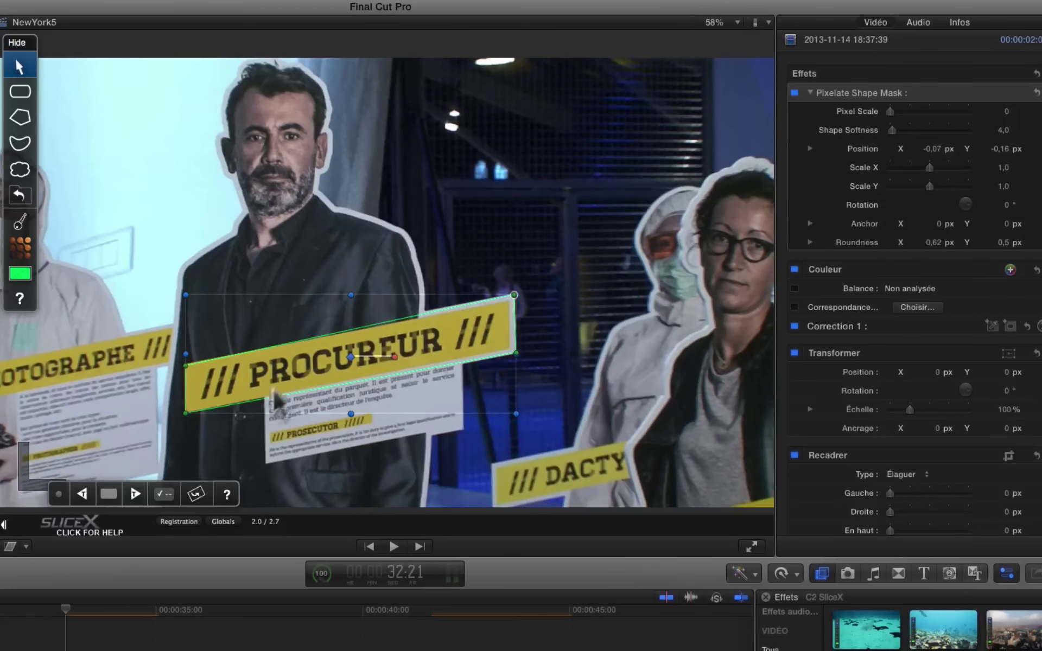
{"action": "left_click", "coordinate": [135, 494]}
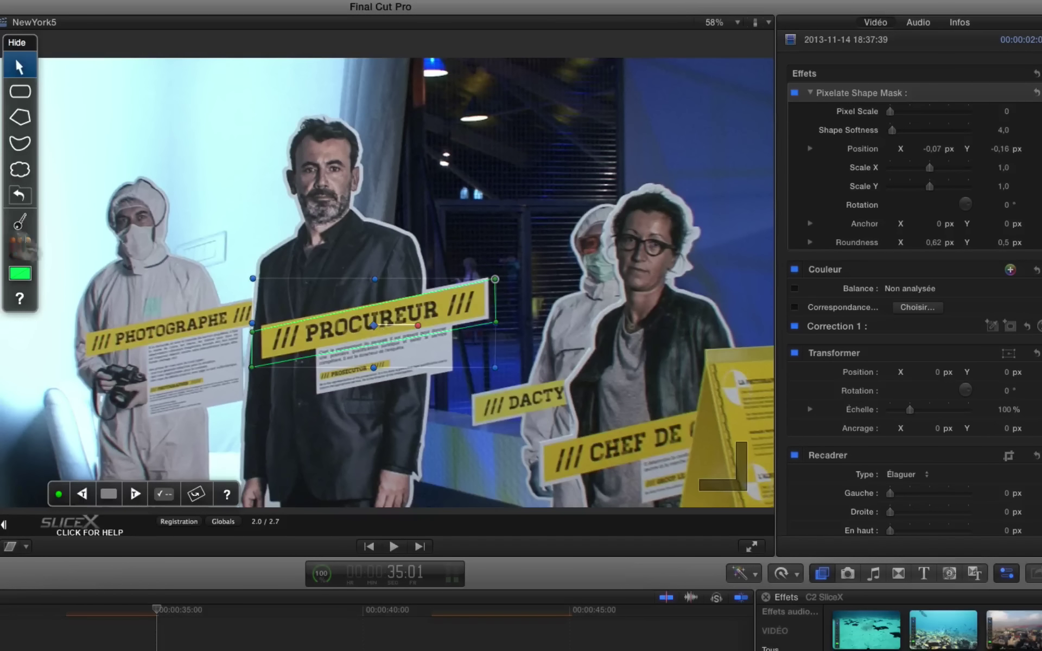
Enable shape keyframing and fit the four corners of the pixelate mask to the PROCUREUR banner at 35:01.
{"action": "left_click", "coordinate": [24, 220]}
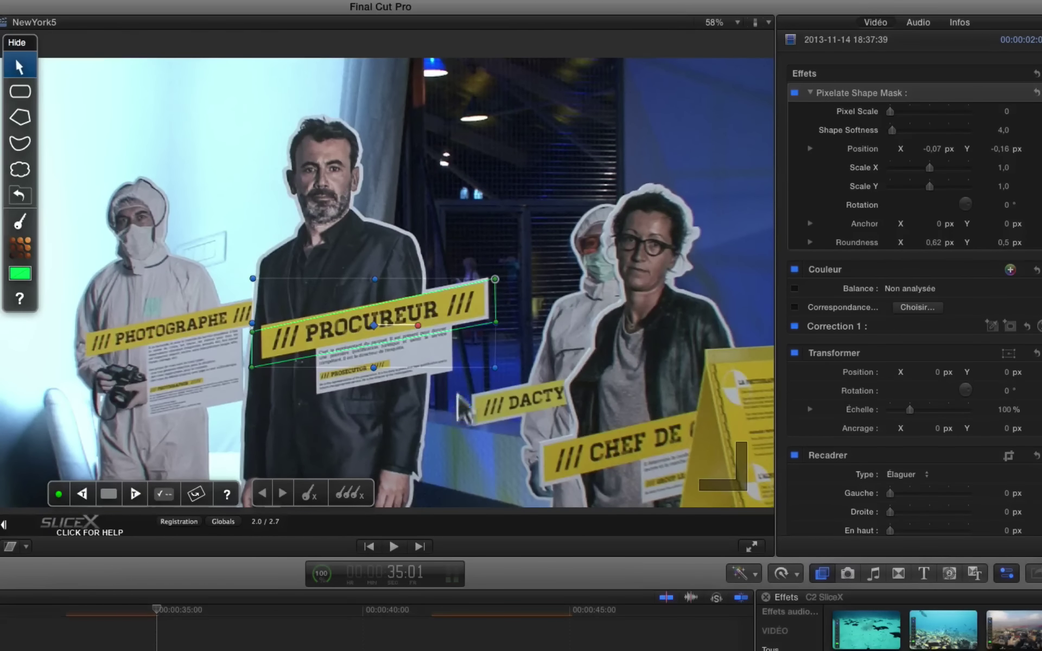
{"action": "left_click", "coordinate": [260, 326]}
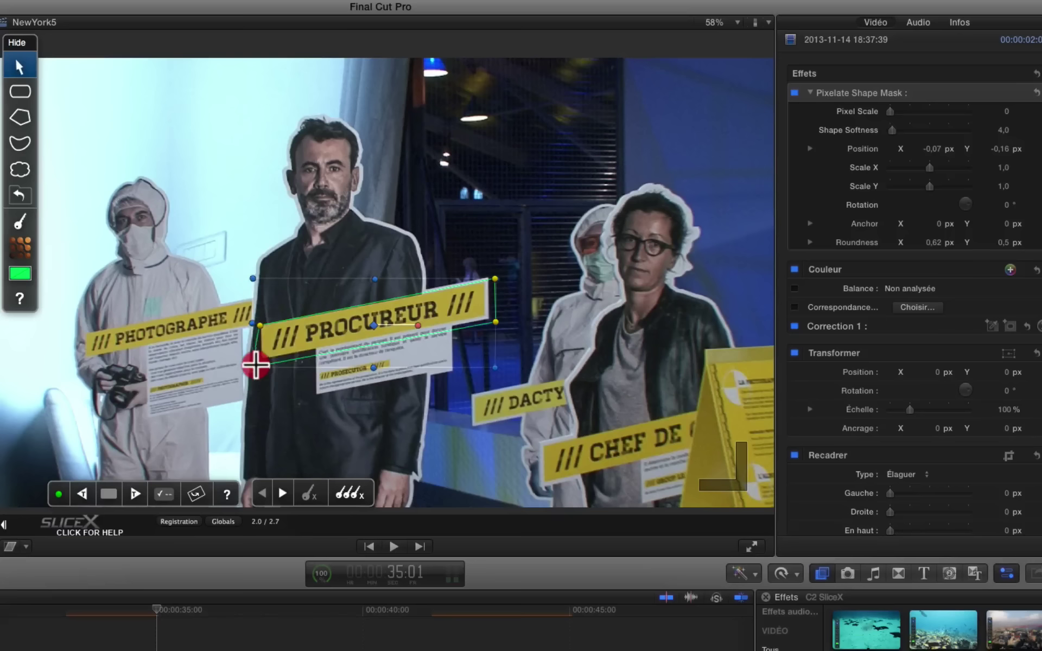
{"action": "left_click", "coordinate": [261, 362]}
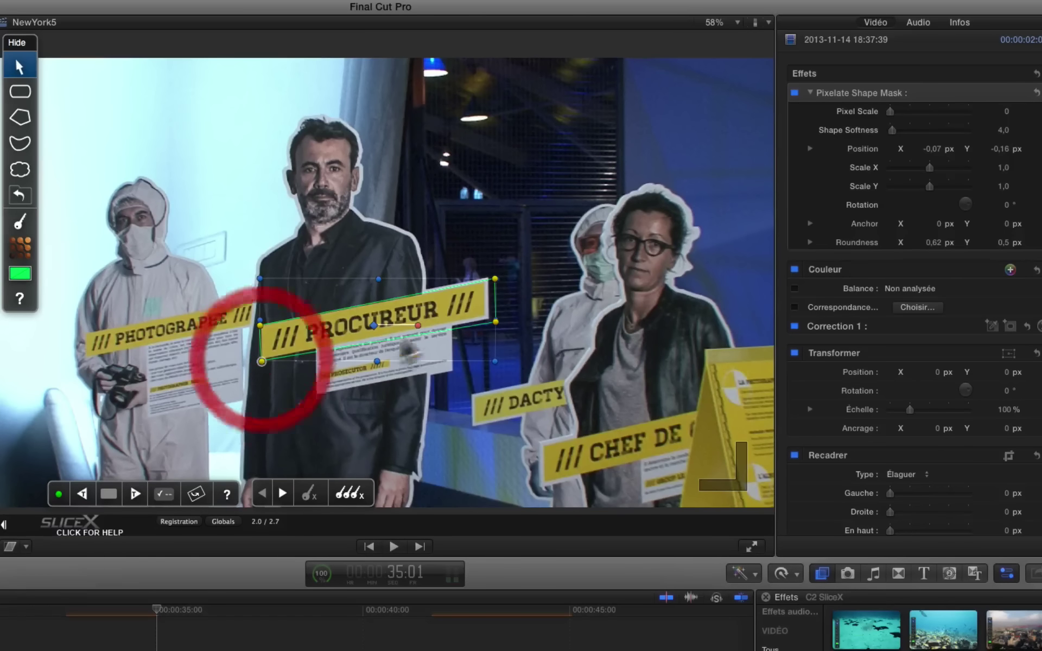
{"action": "left_click", "coordinate": [491, 320]}
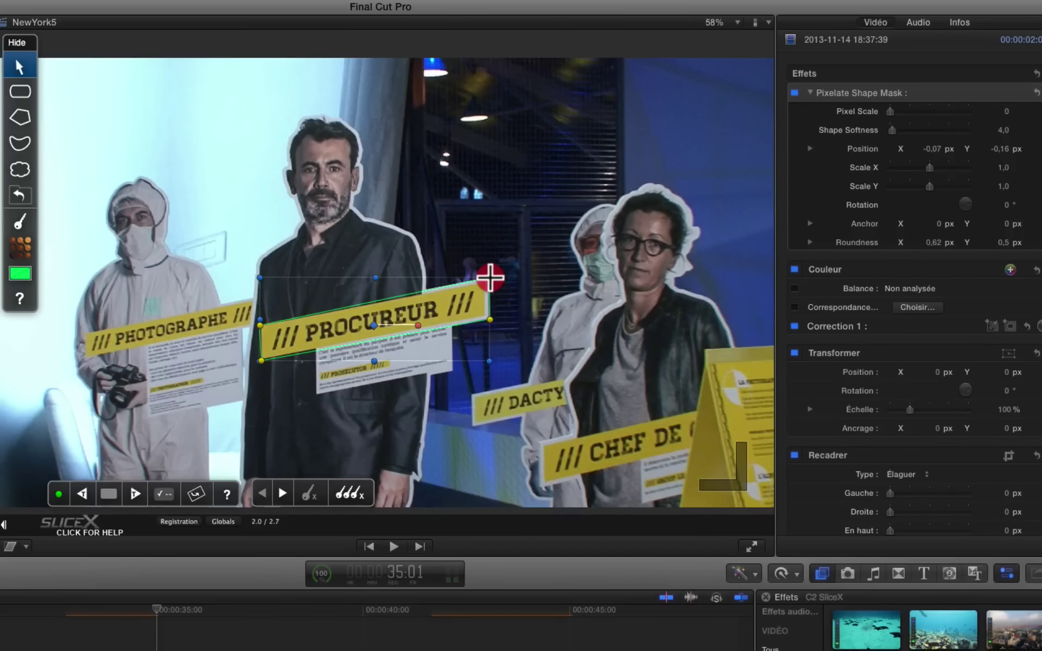
{"action": "left_click", "coordinate": [490, 280]}
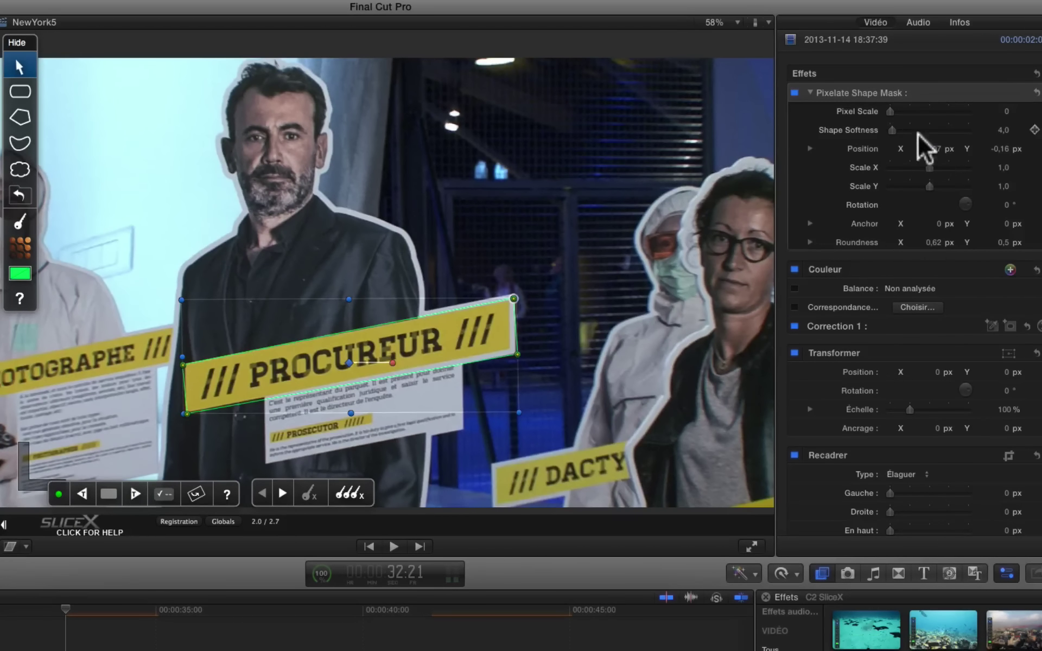
Set the banner mask's Pixel Scale to 14 and its Shape Softness to 23.
{"action": "mouse_move", "coordinate": [891, 109]}
{"action": "left_mouse_down"}
{"action": "mouse_move", "coordinate": [901, 134]}
{"action": "mouse_move", "coordinate": [895, 111]}
{"action": "left_mouse_up"}
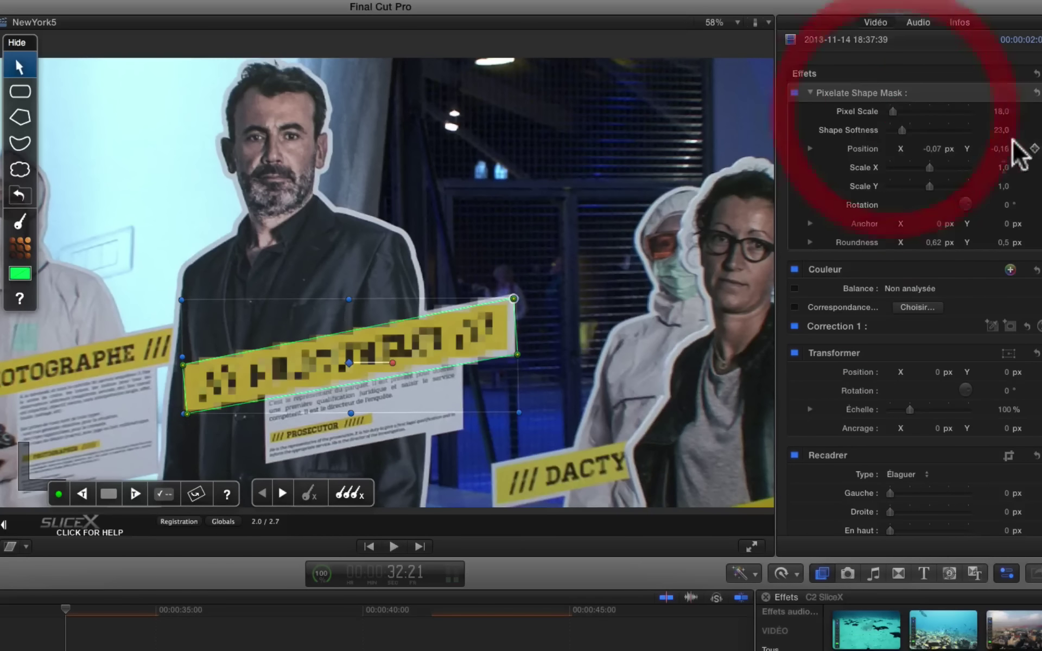
{"action": "left_click", "coordinate": [1000, 113]}
{"action": "type", "text": "14"}
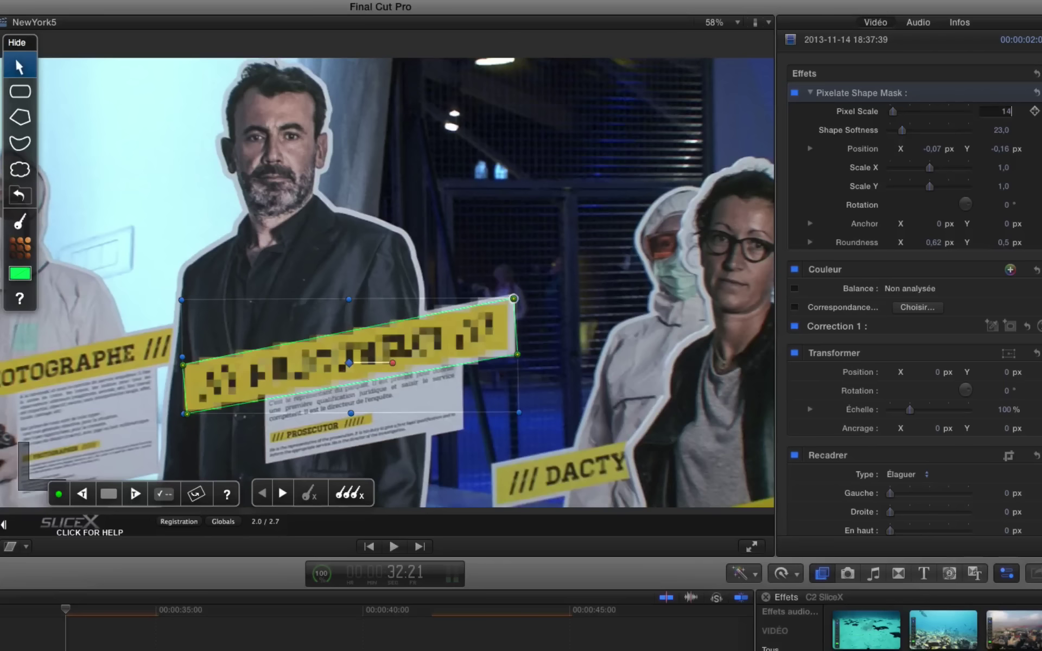
{"action": "key", "text": "Return"}
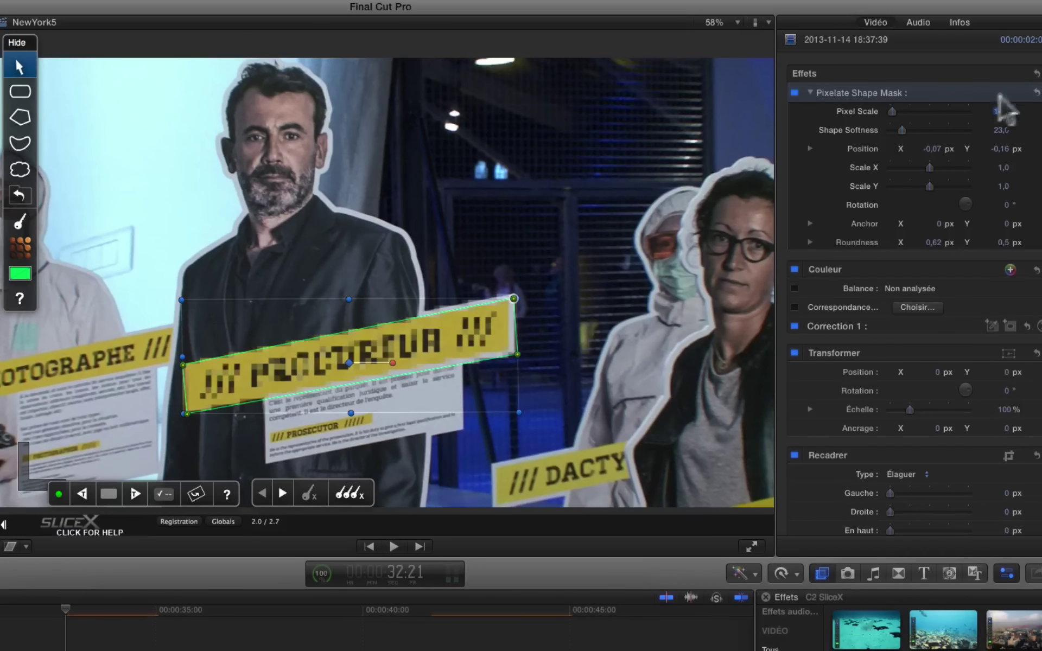
{"action": "left_click", "coordinate": [731, 20]}
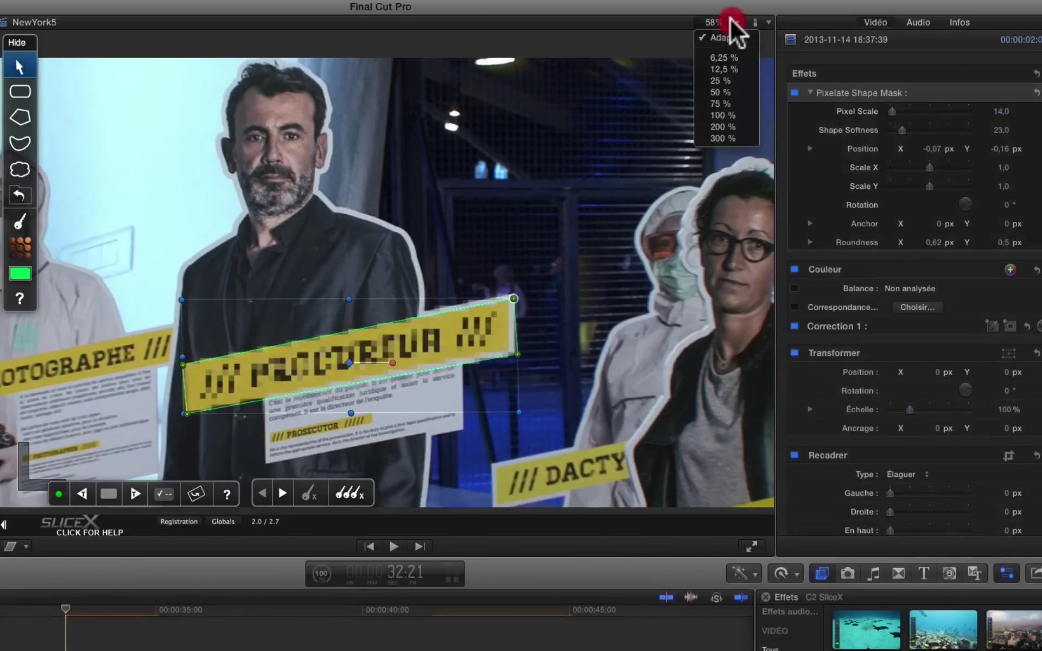
{"action": "left_click", "coordinate": [722, 114]}
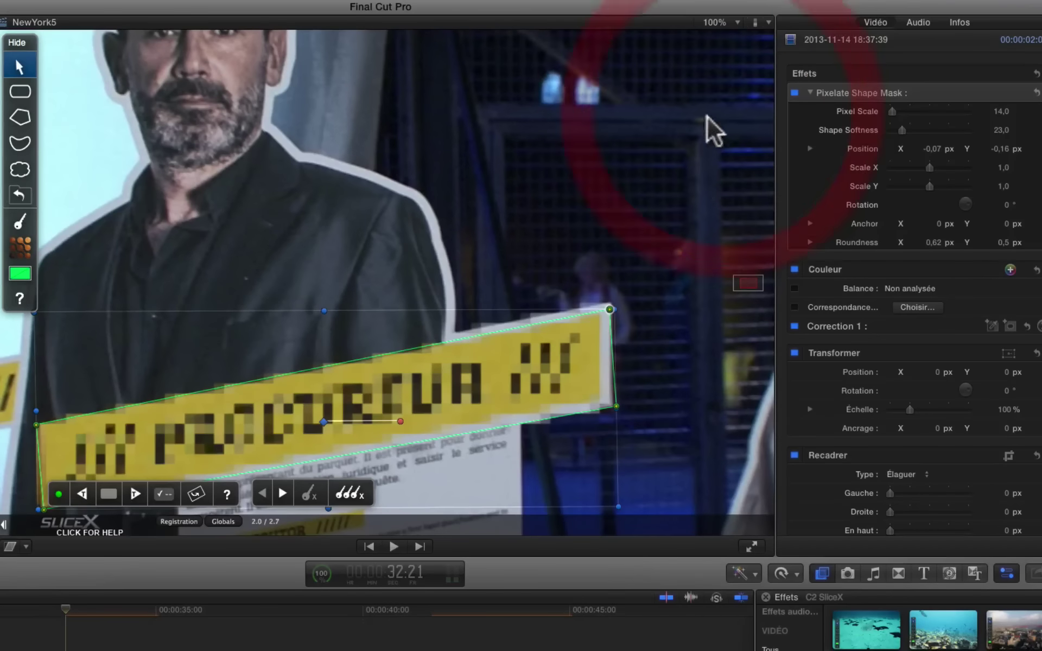
{"action": "left_click", "coordinate": [327, 211]}
{"action": "left_click_drag", "start_coordinate": [757, 280], "coordinate": [748, 278]}
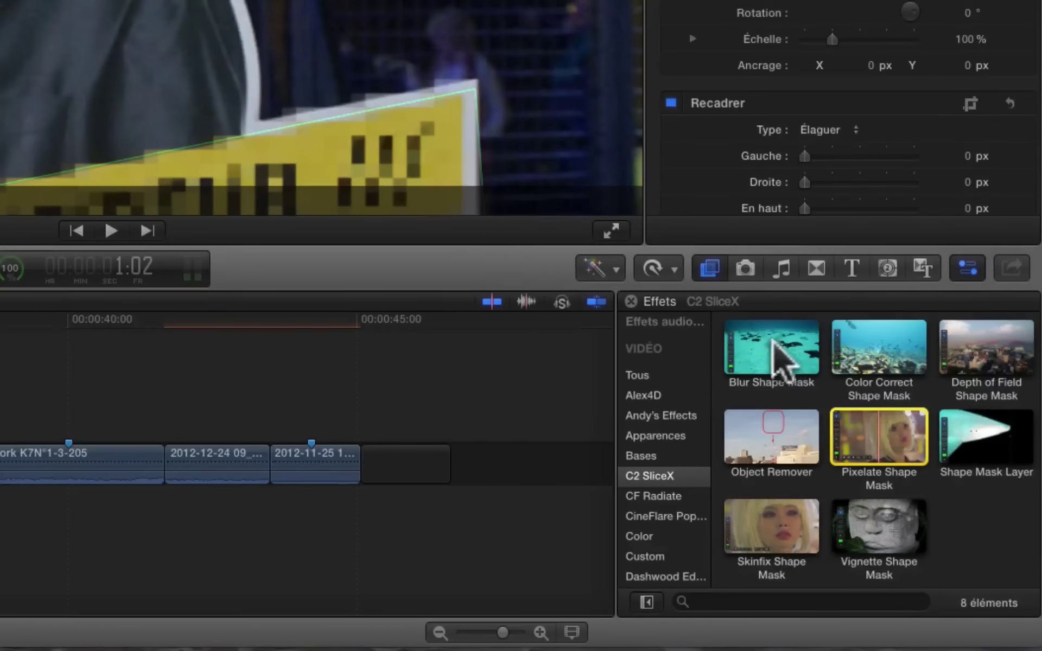
{"action": "left_click_drag", "start_coordinate": [773, 341], "coordinate": [200, 619]}
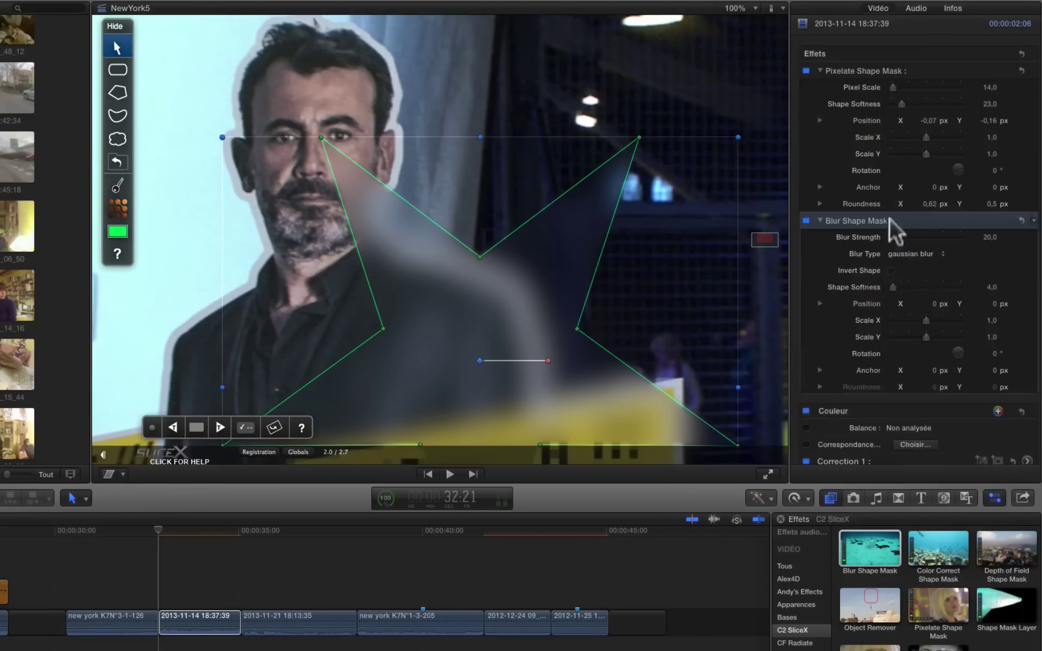
Draw a closed curved mask around the central man's head, following the hair, both ears, the jaw and the shirt collar.
{"action": "left_click", "coordinate": [107, 115]}
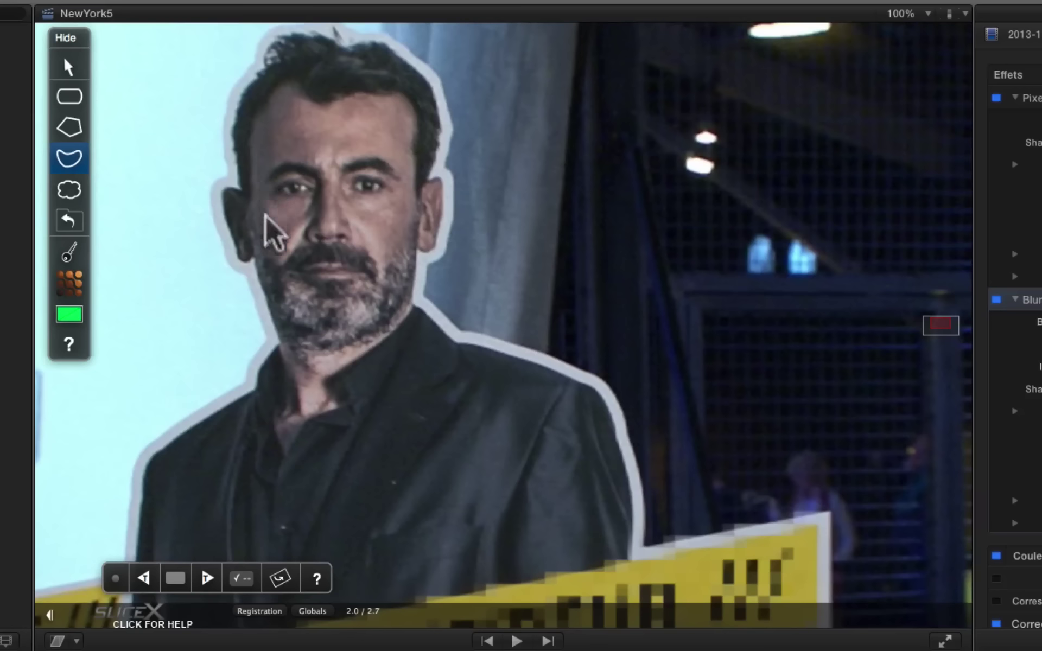
{"action": "left_click", "coordinate": [282, 345]}
{"action": "left_click", "coordinate": [240, 260]}
{"action": "left_click", "coordinate": [241, 250]}
{"action": "left_click", "coordinate": [220, 213]}
{"action": "left_click", "coordinate": [222, 186]}
{"action": "left_click", "coordinate": [239, 190]}
{"action": "left_click", "coordinate": [231, 126]}
{"action": "left_click", "coordinate": [246, 87]}
{"action": "left_click", "coordinate": [270, 52]}
{"action": "left_click", "coordinate": [345, 45]}
{"action": "left_click", "coordinate": [375, 38]}
{"action": "left_click", "coordinate": [421, 77]}
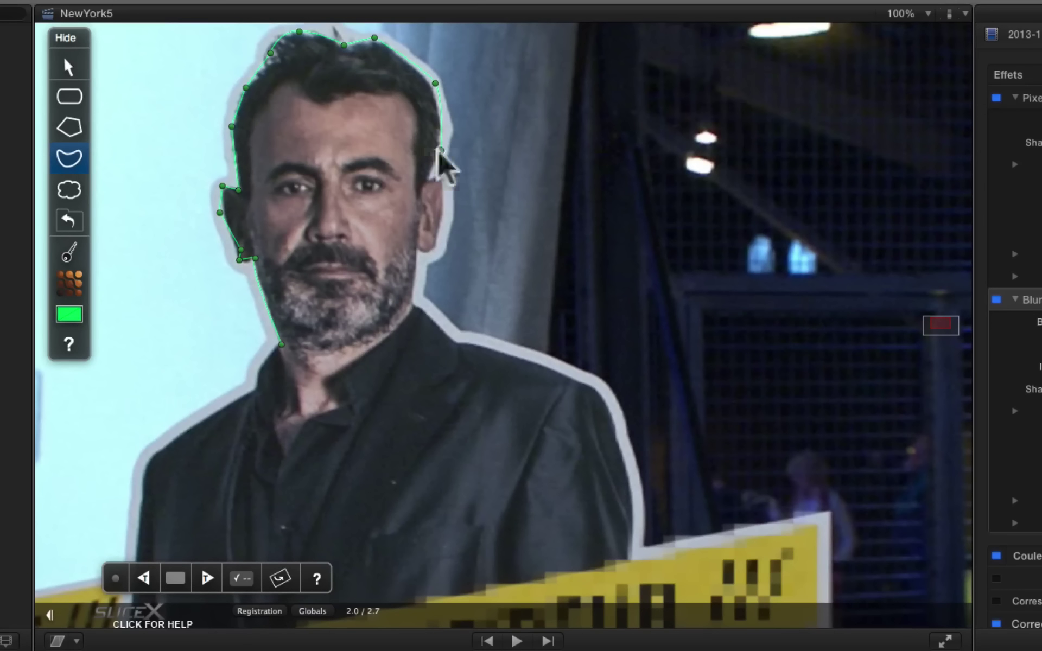
{"action": "left_click", "coordinate": [427, 178]}
{"action": "left_click", "coordinate": [441, 178]}
{"action": "left_click", "coordinate": [444, 212]}
{"action": "left_click", "coordinate": [424, 253]}
{"action": "left_click", "coordinate": [417, 247]}
{"action": "left_click", "coordinate": [412, 304]}
{"action": "left_click", "coordinate": [336, 375]}
{"action": "left_click", "coordinate": [338, 405]}
{"action": "left_click", "coordinate": [292, 422]}
{"action": "left_click", "coordinate": [303, 388]}
{"action": "left_click", "coordinate": [281, 344]}
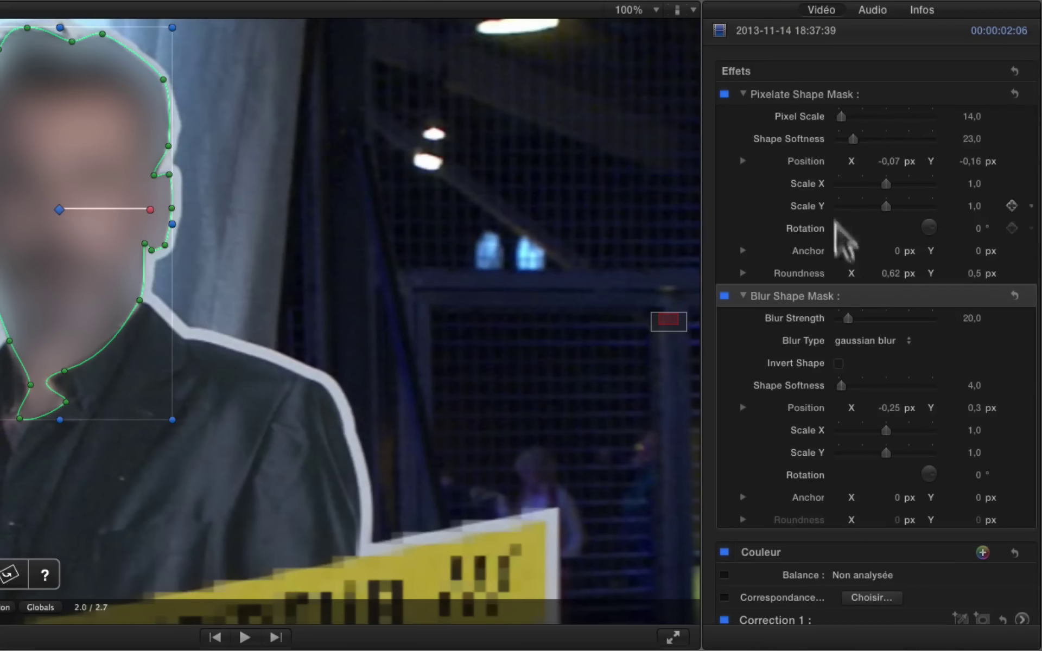
Set the Blur Strength to 0, refine the mask's curve beside the hair, and track the head mask forward through the clip.
{"action": "left_click_drag", "start_coordinate": [850, 318], "coordinate": [804, 320]}
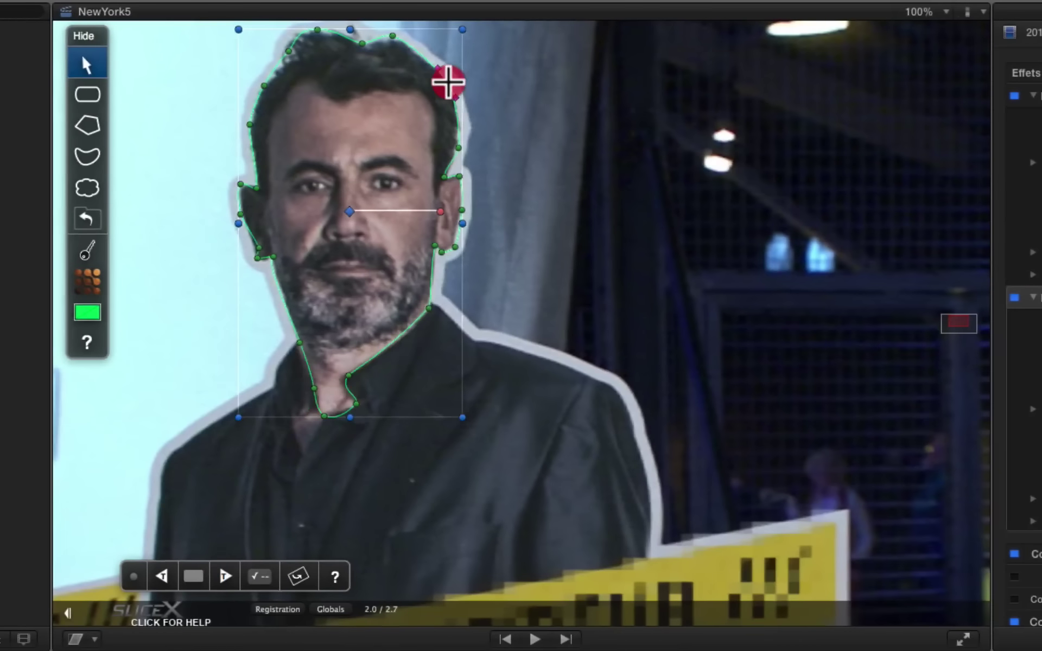
{"action": "left_click", "coordinate": [448, 82]}
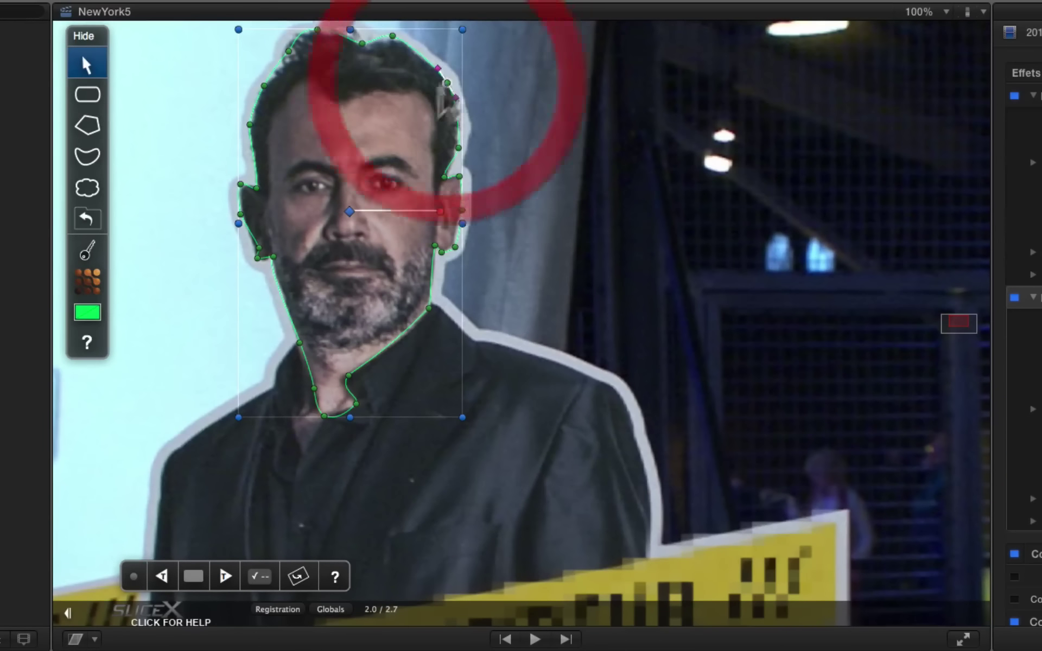
{"action": "left_click", "coordinate": [226, 576]}
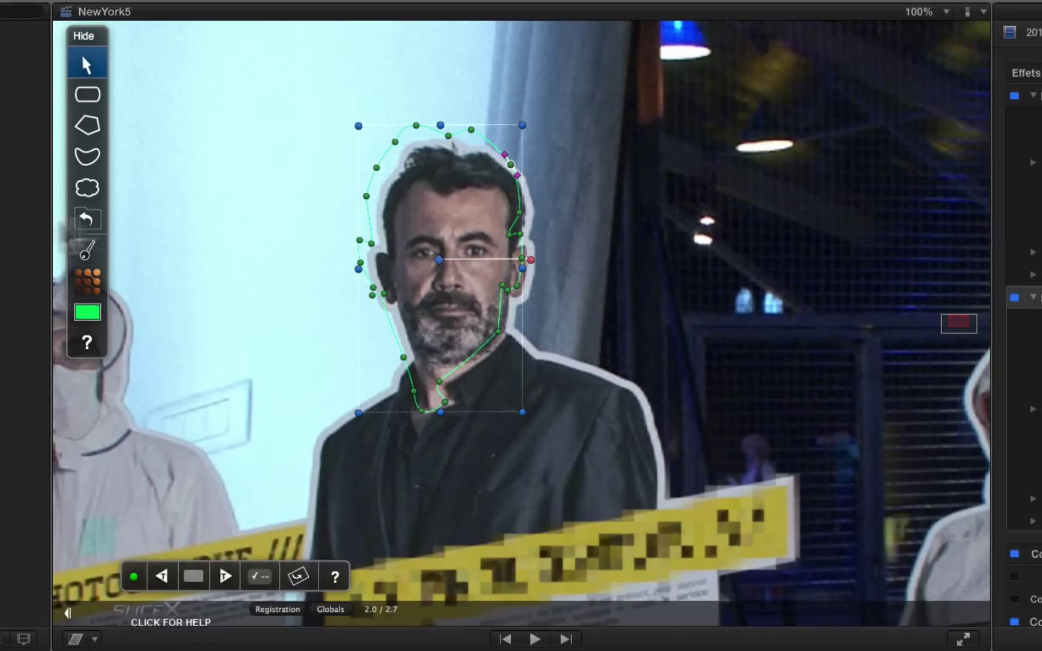
Keyframe the mask on the last tracked frame, moving and scaling it to about 96% by 94% and refining its points around the head.
{"action": "left_click", "coordinate": [87, 251]}
{"action": "left_click_drag", "start_coordinate": [439, 260], "coordinate": [450, 268]}
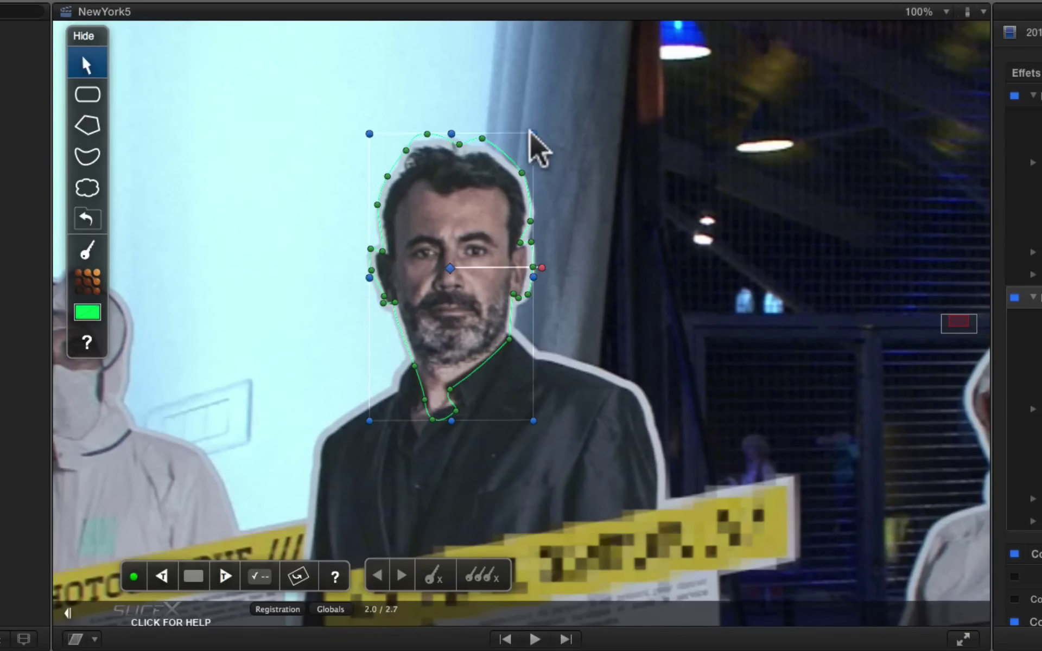
{"action": "left_click_drag", "start_coordinate": [533, 134], "coordinate": [532, 141]}
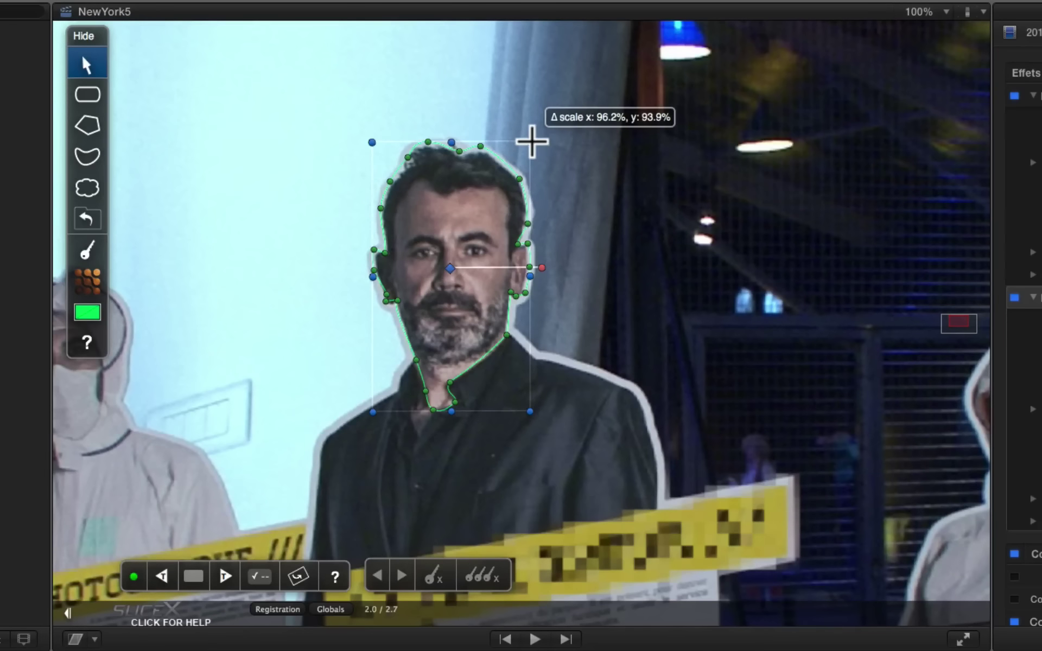
{"action": "left_click_drag", "start_coordinate": [528, 224], "coordinate": [529, 223]}
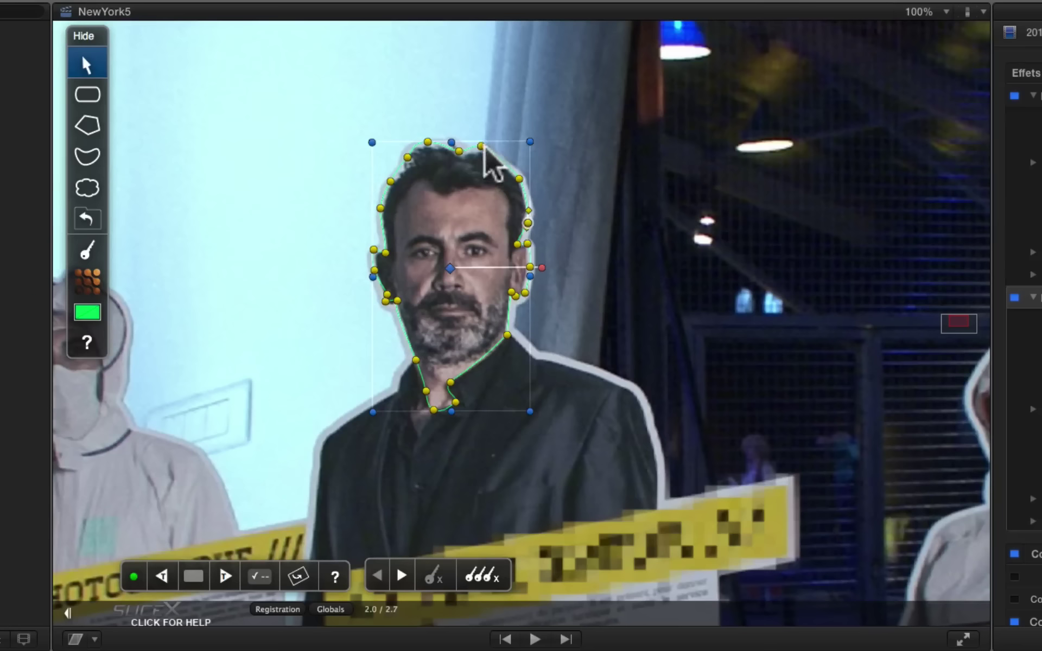
{"action": "left_click_drag", "start_coordinate": [428, 146], "coordinate": [428, 146]}
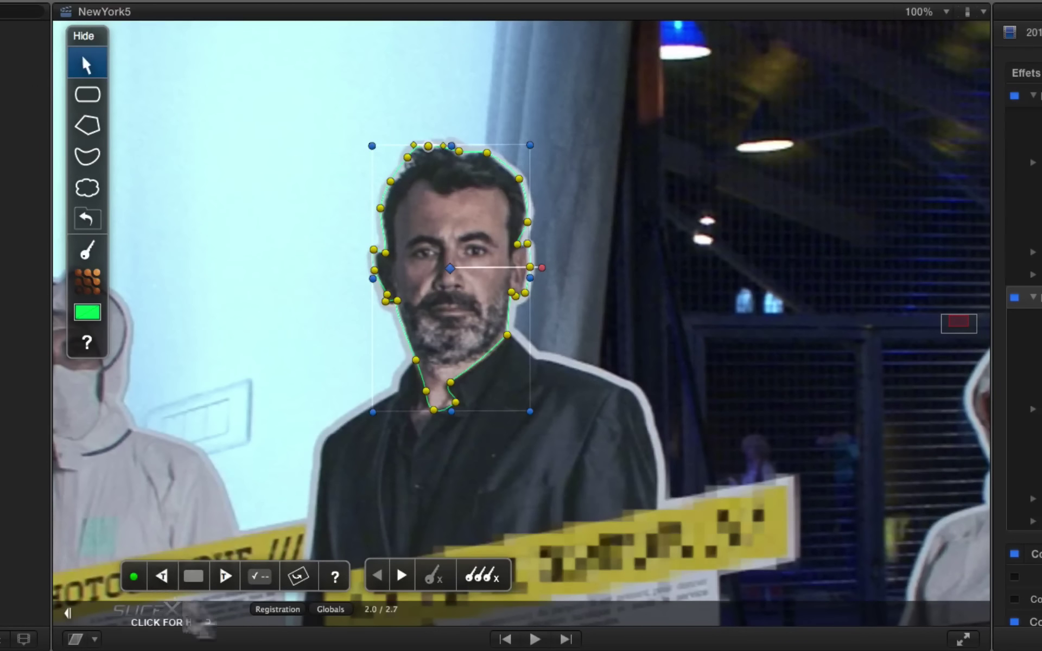
Track the head mask backward through the clip and correct its point below the ear on the first frame.
{"action": "left_click", "coordinate": [161, 577]}
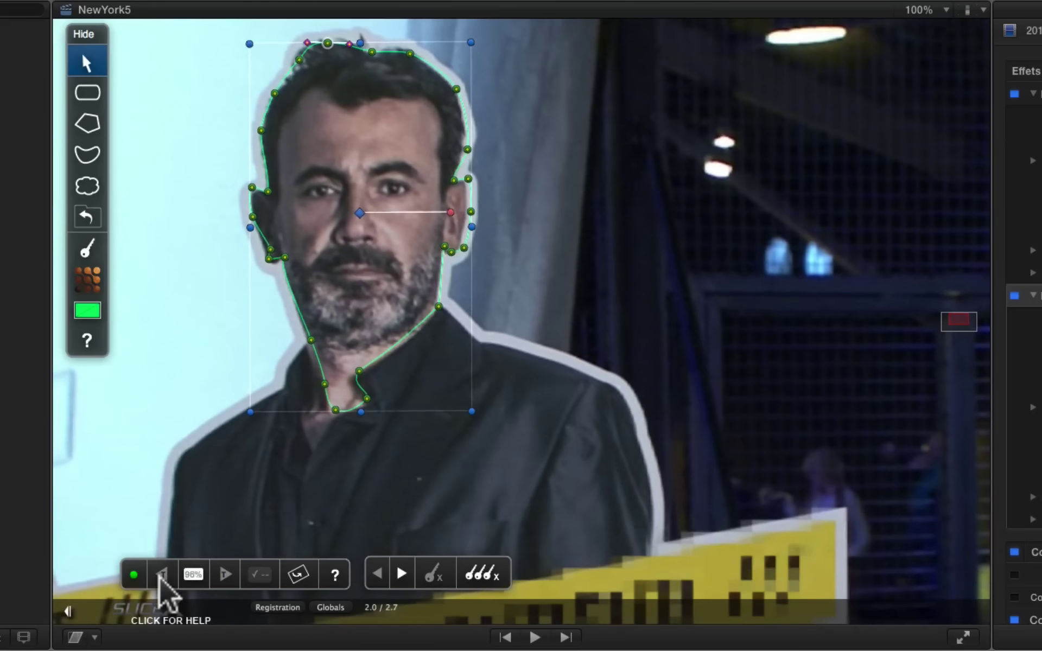
{"action": "left_click", "coordinate": [259, 242]}
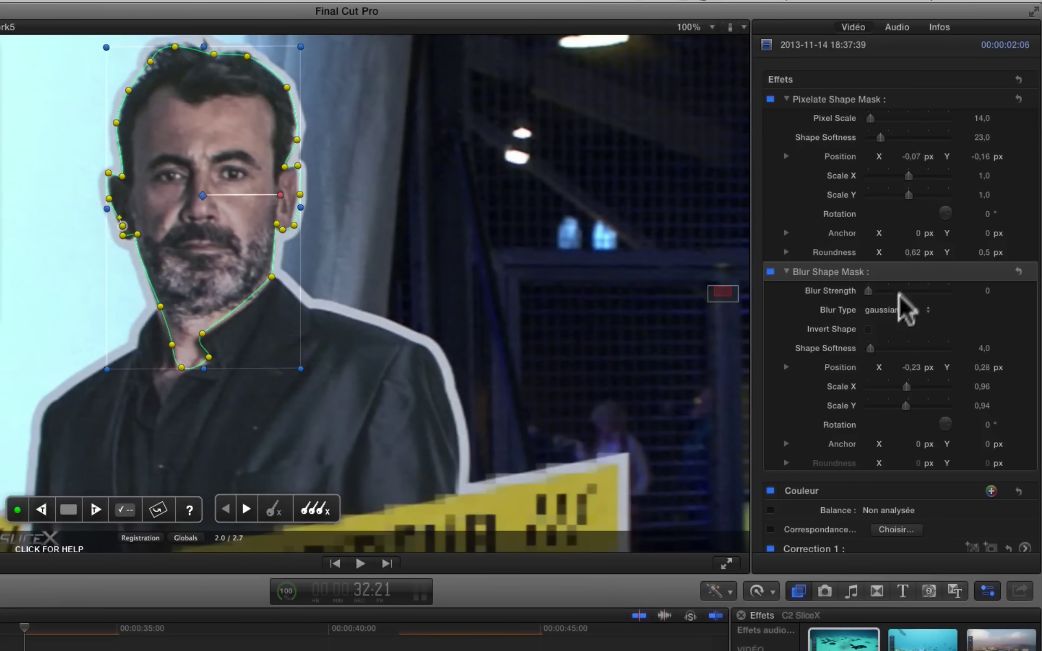
Set the Blur Strength to 12 and try the box and disc blur types before going back to gaussian blur.
{"action": "left_click_drag", "start_coordinate": [869, 291], "coordinate": [874, 289]}
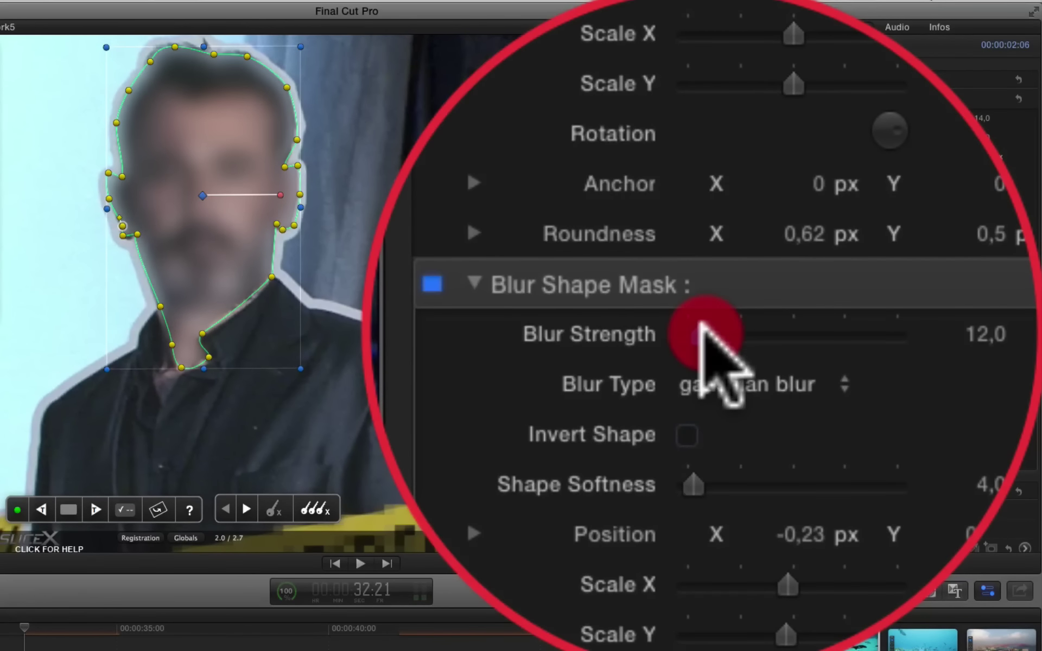
{"action": "left_click", "coordinate": [726, 325]}
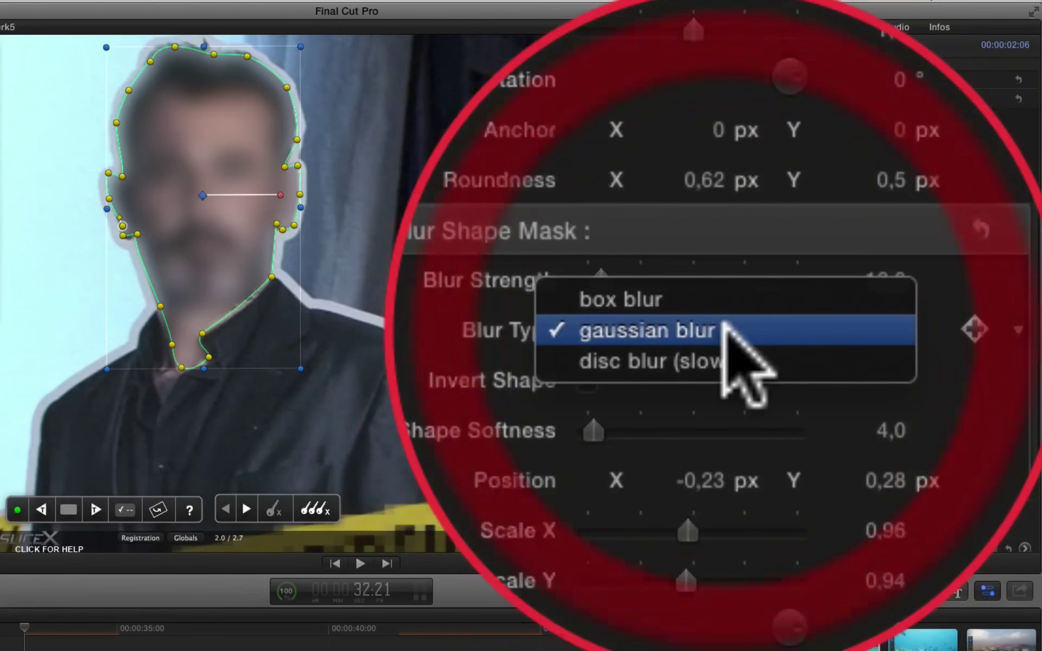
{"action": "left_click", "coordinate": [700, 323]}
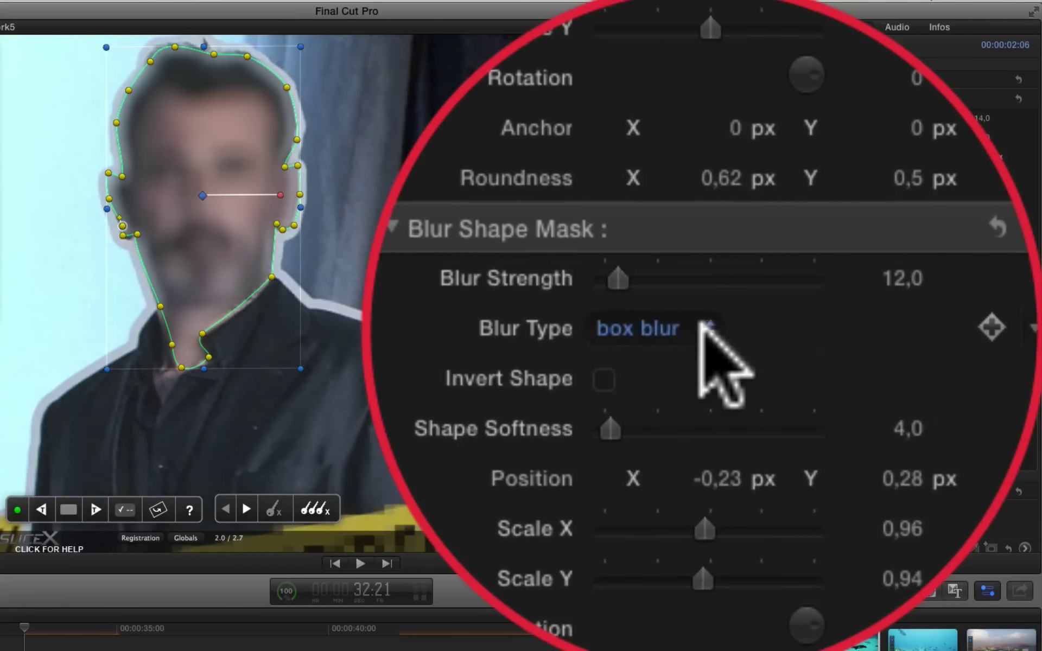
{"action": "left_click", "coordinate": [706, 340]}
{"action": "left_click", "coordinate": [701, 328]}
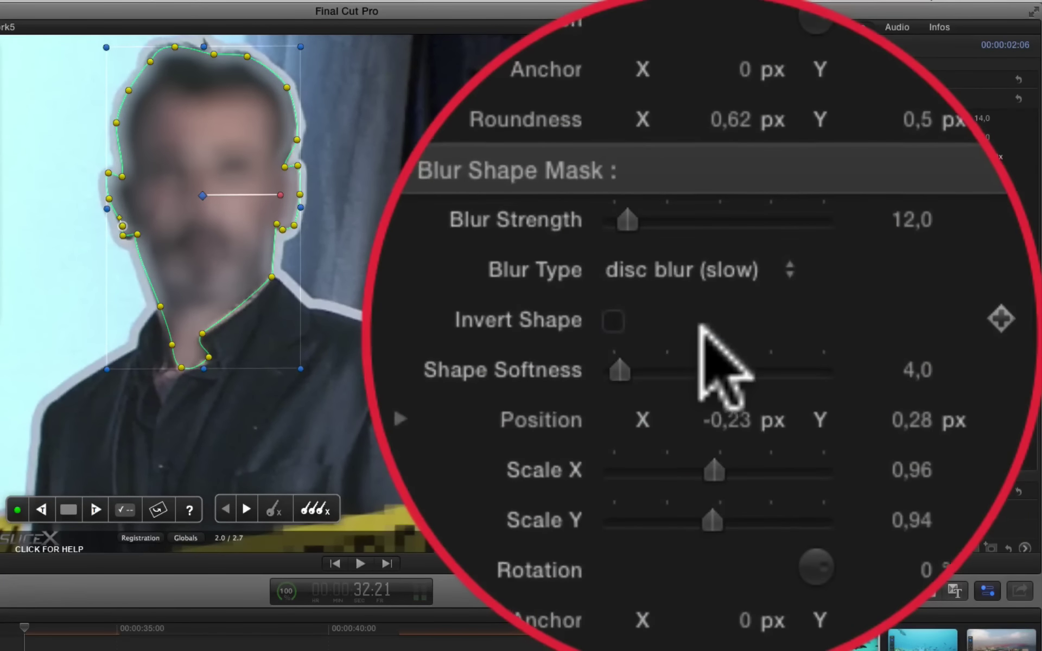
{"action": "left_click", "coordinate": [701, 326]}
{"action": "left_click", "coordinate": [703, 327]}
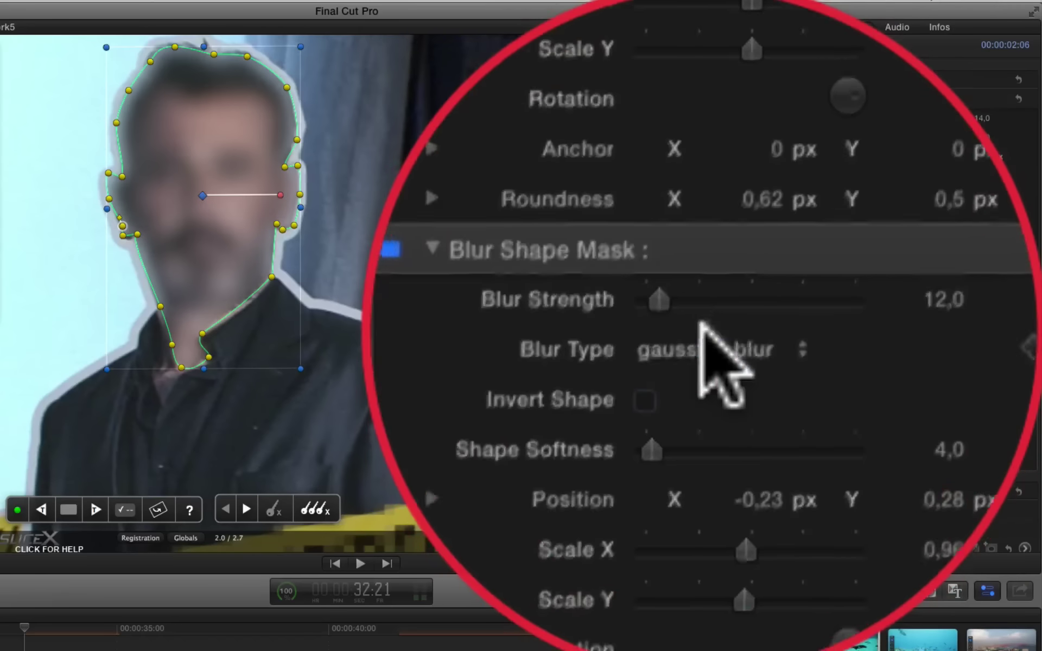
Increase the blur mask's Shape Softness slightly and play the clip to check the blurred face and pixelated banner.
{"action": "left_click", "coordinate": [700, 342]}
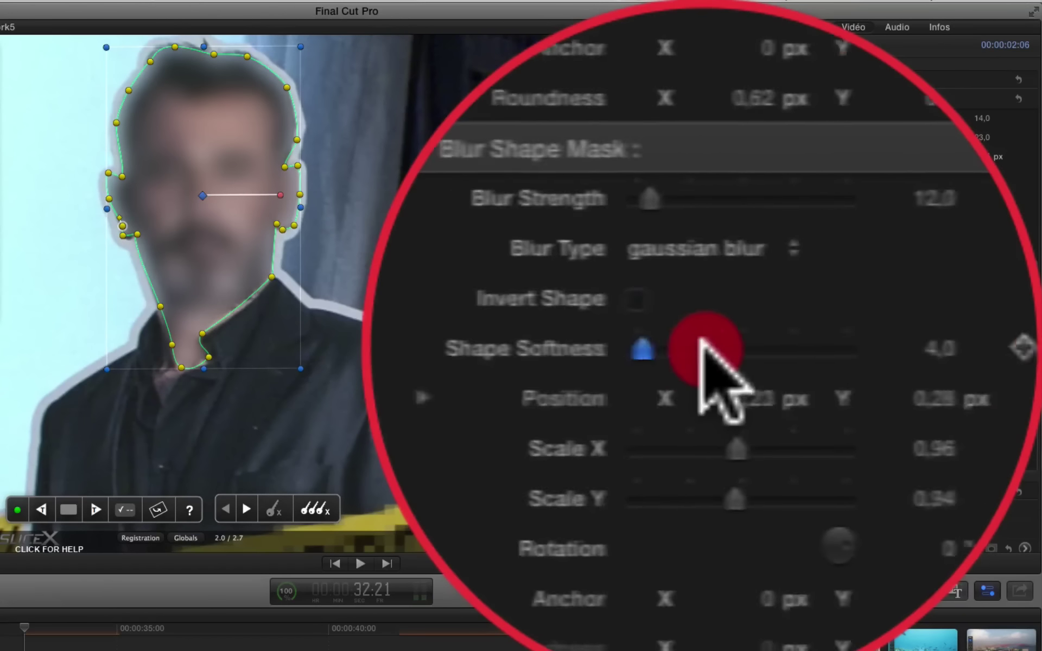
{"action": "left_click_drag", "start_coordinate": [701, 348], "coordinate": [654, 348]}
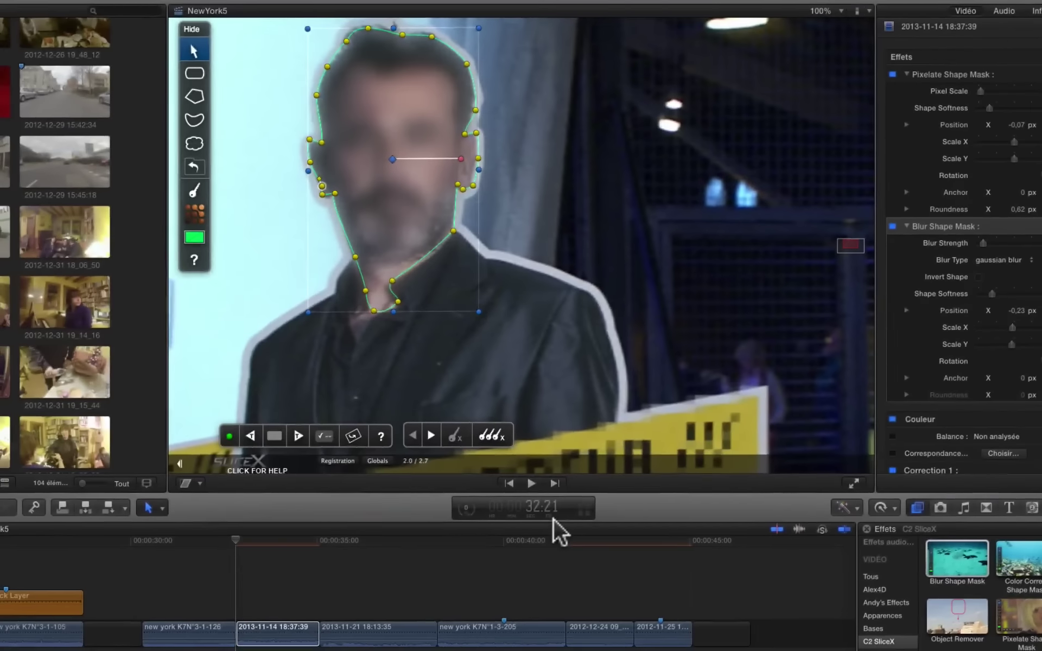
{"action": "key", "text": "space"}
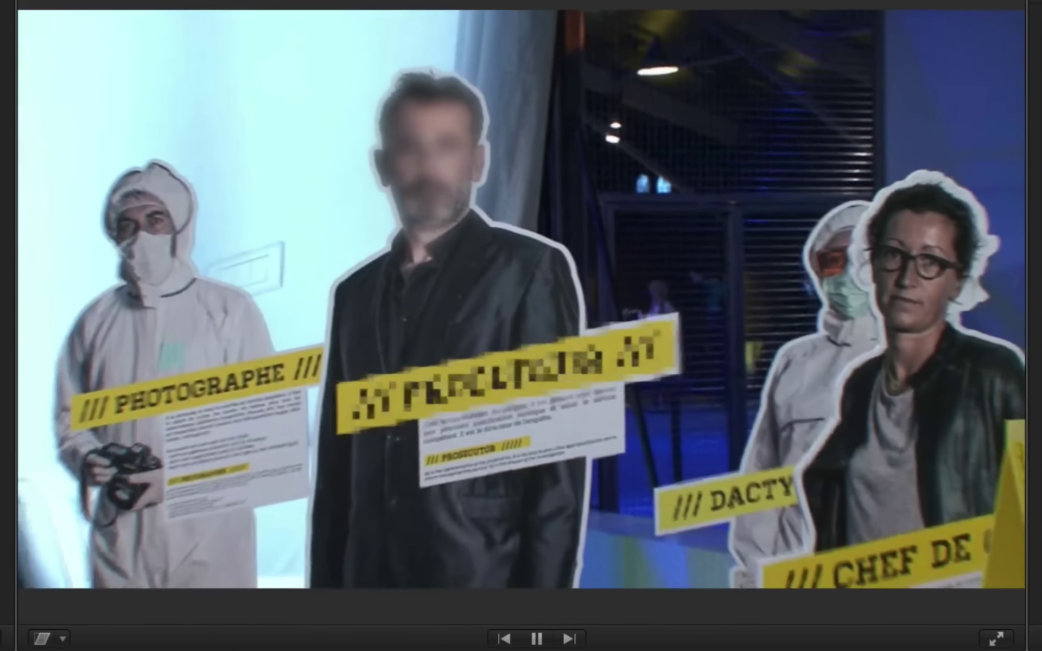
{"action": "key", "text": "space"}
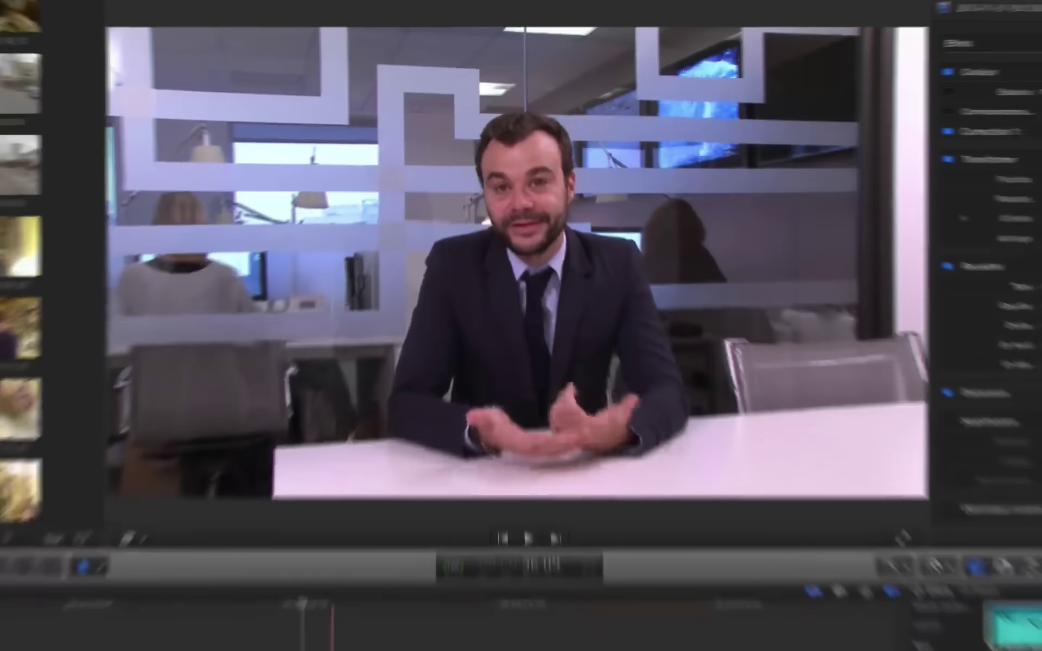
{"action": "left_click", "coordinate": [380, 555]}
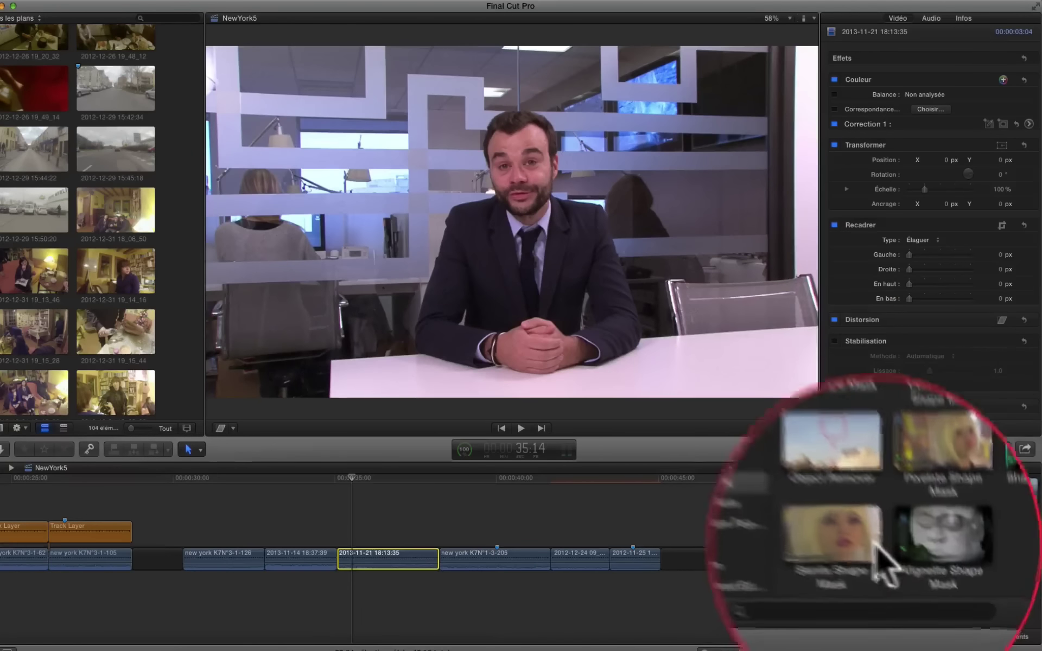
{"action": "left_click_drag", "start_coordinate": [895, 597], "coordinate": [374, 555]}
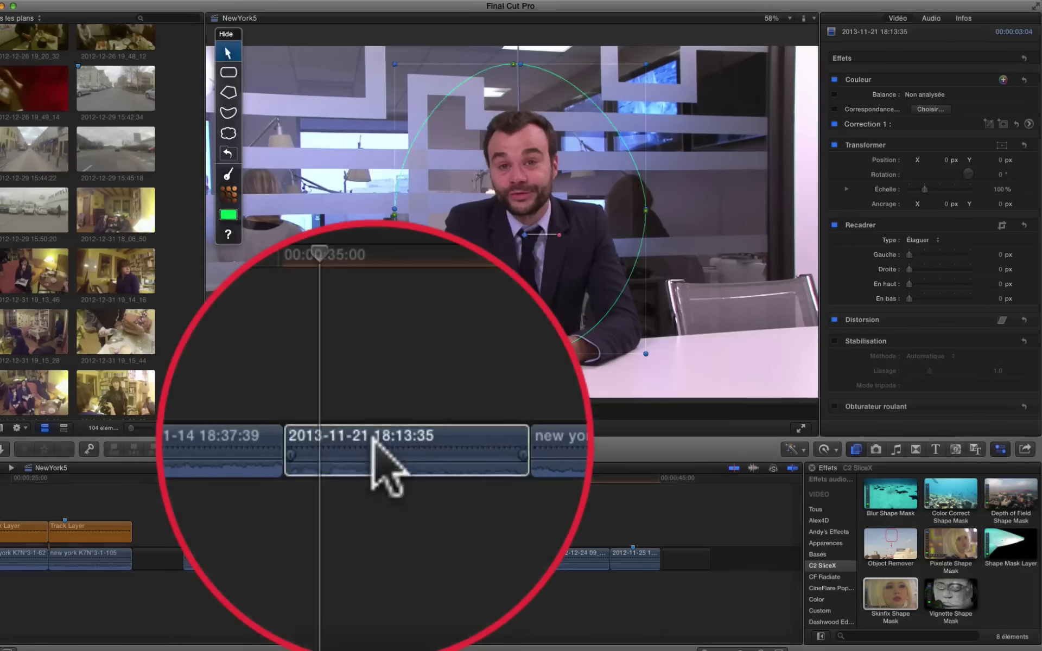
Draw a curved shape mask around the man's head, position it over the face and track it forward through the clip.
{"action": "left_click", "coordinate": [231, 113]}
{"action": "left_click", "coordinate": [547, 237]}
{"action": "left_click", "coordinate": [516, 106]}
{"action": "left_click", "coordinate": [536, 92]}
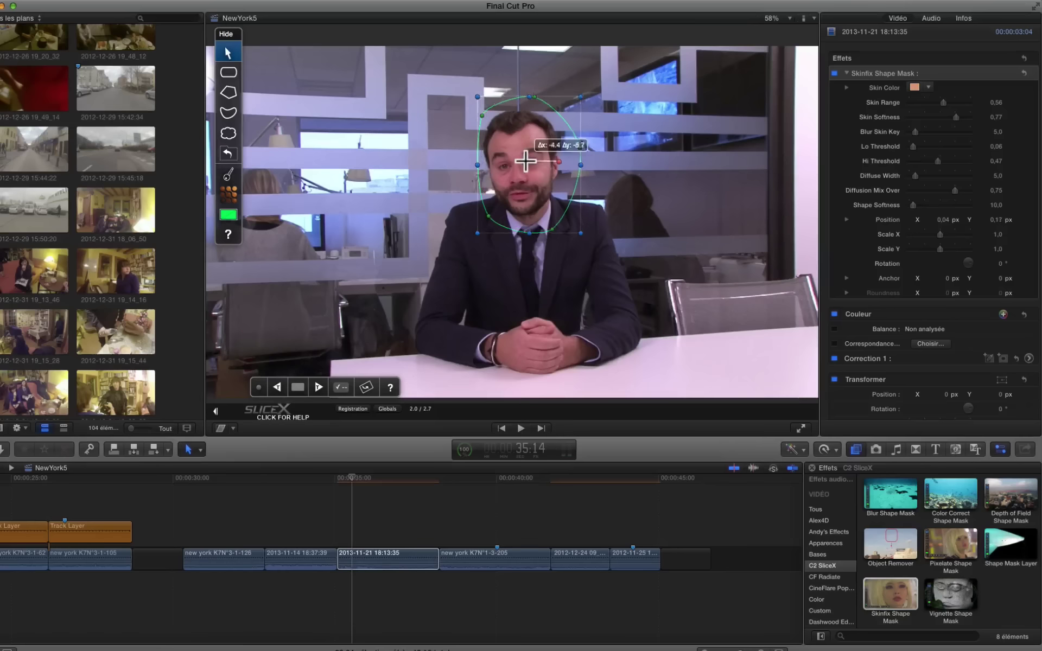
{"action": "left_click", "coordinate": [319, 387]}
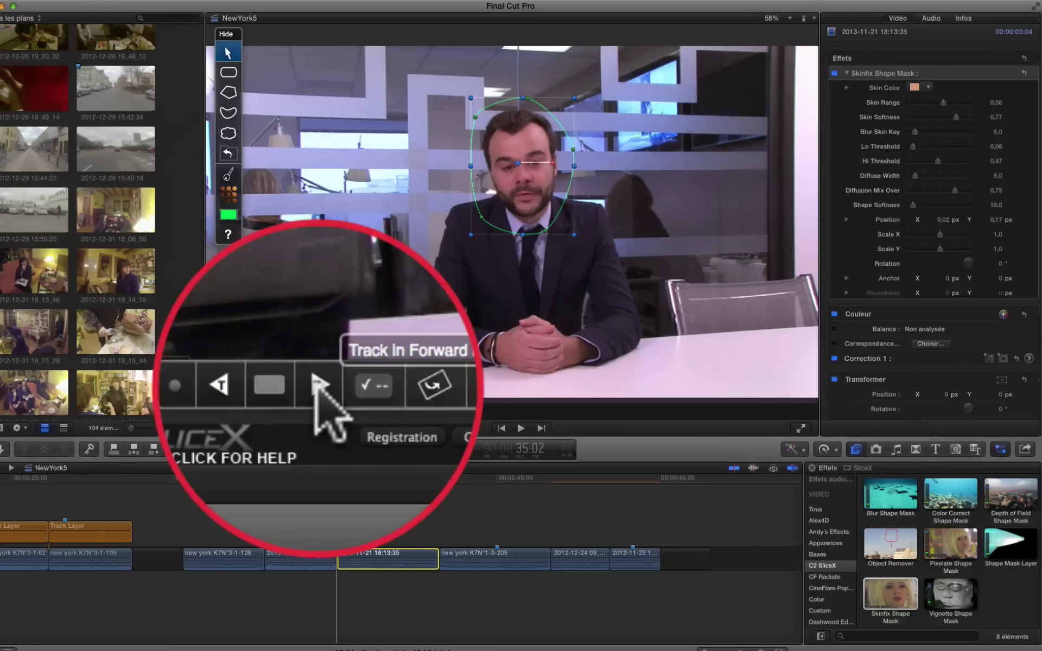
{"action": "left_click", "coordinate": [318, 386]}
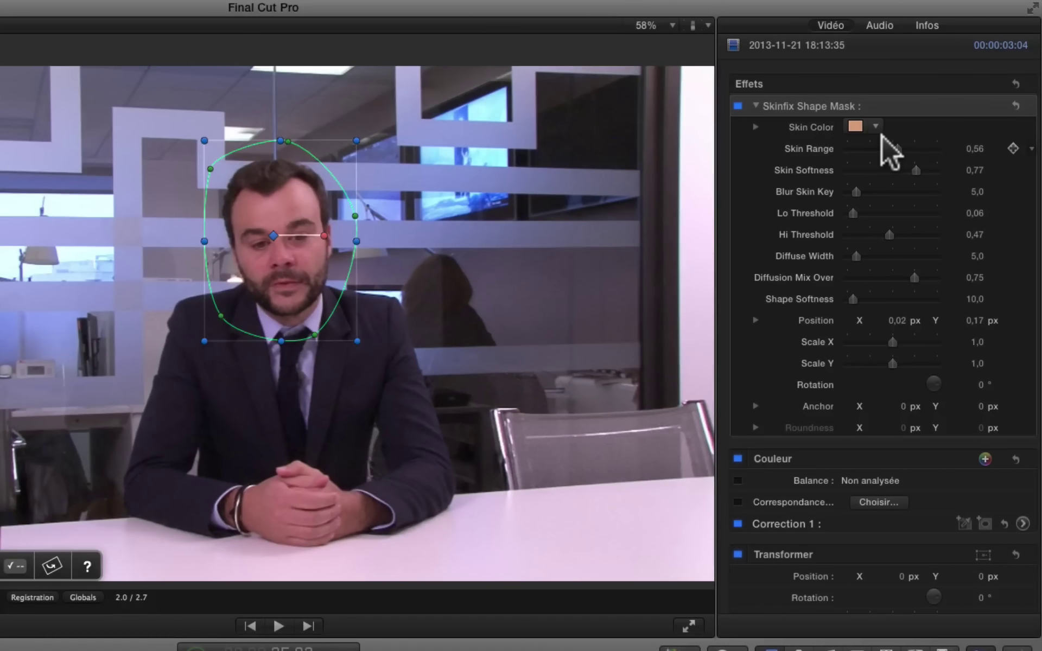
Sample the Skin Color from the man's forehead and set the Skin Range to 1,0.
{"action": "left_click", "coordinate": [855, 125]}
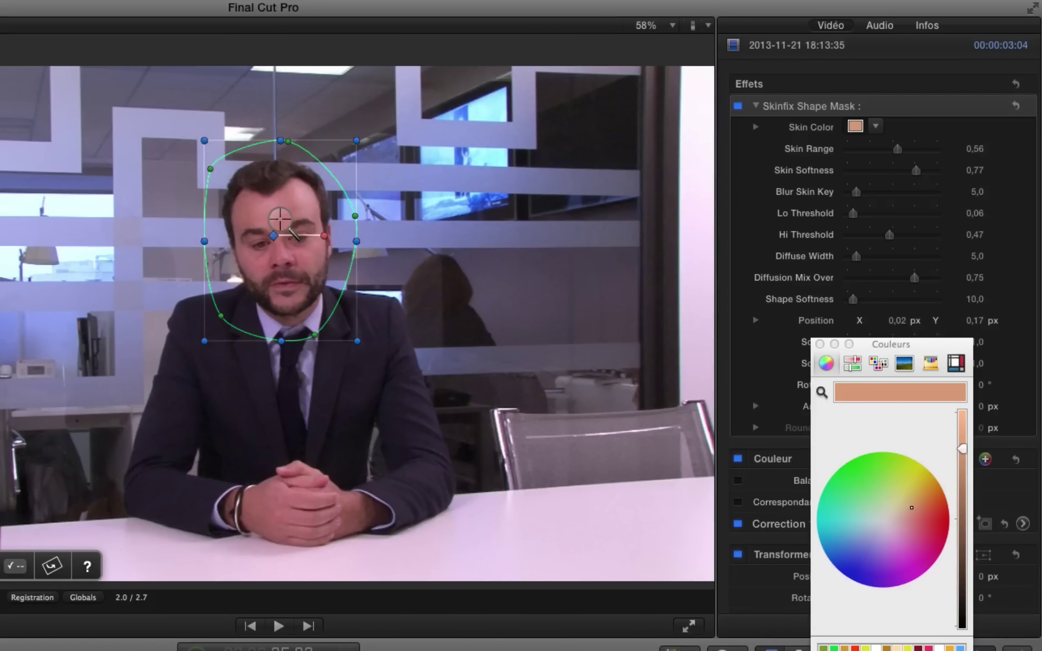
{"action": "left_click", "coordinate": [280, 219]}
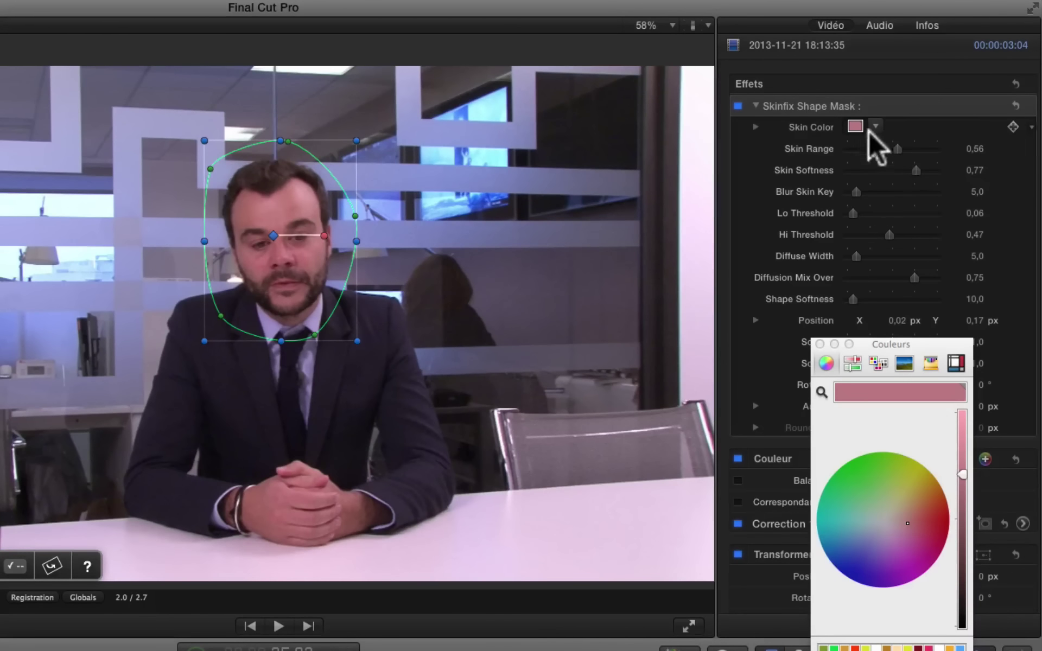
{"action": "left_click", "coordinate": [820, 343]}
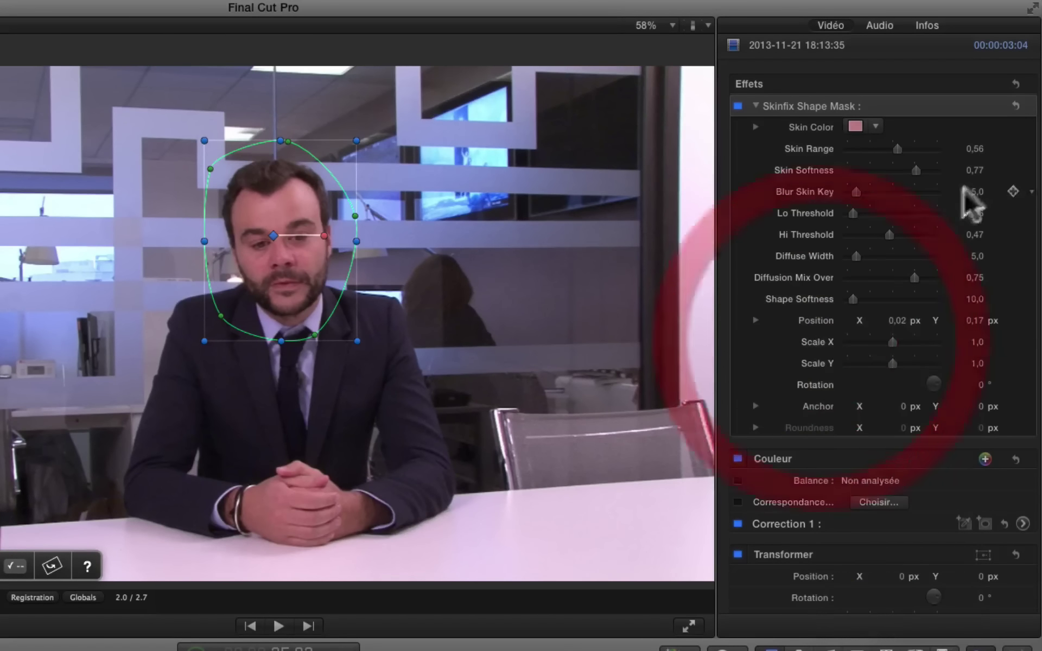
{"action": "left_click_drag", "start_coordinate": [899, 145], "coordinate": [841, 143]}
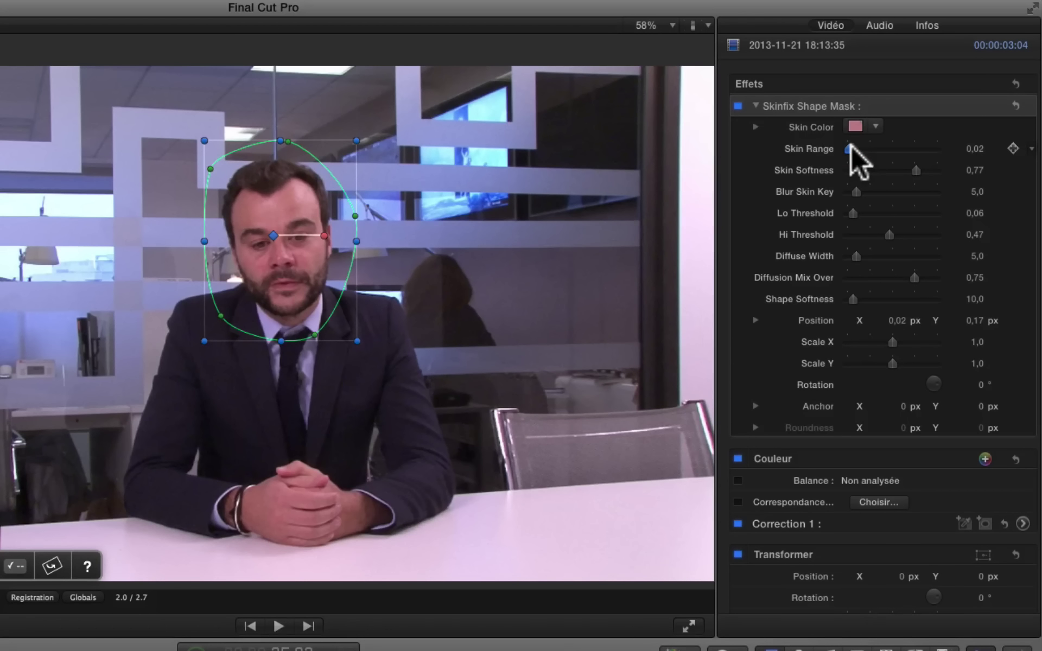
{"action": "left_click_drag", "start_coordinate": [851, 148], "coordinate": [984, 150]}
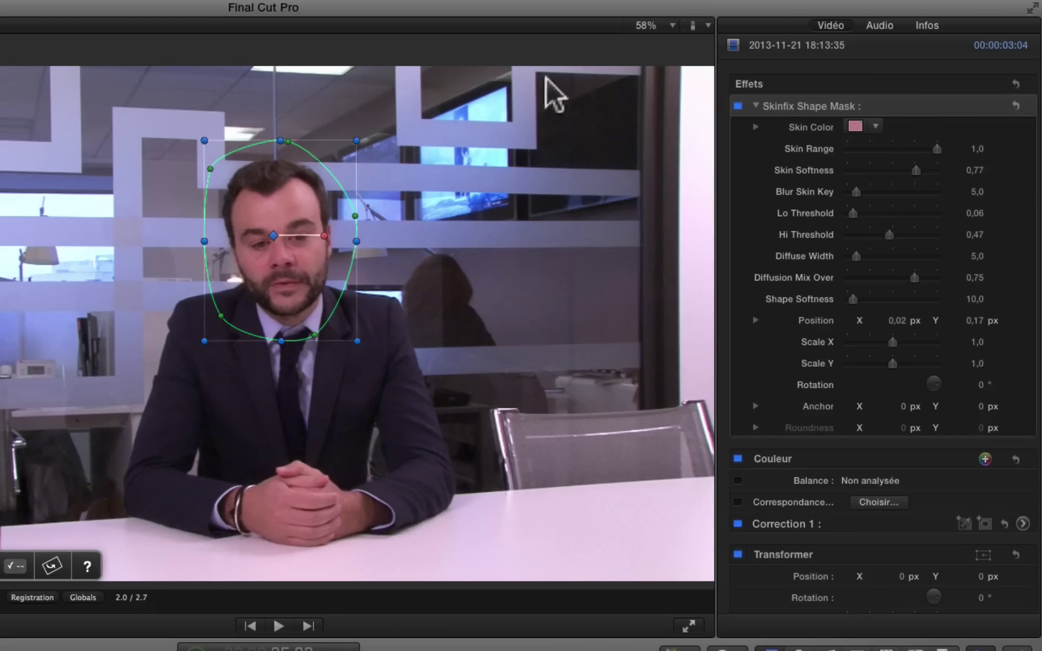
Turn the Skinfix Shape Mask effect off and back on to compare the facial skin in close-up.
{"action": "left_click", "coordinate": [673, 25]}
{"action": "left_click", "coordinate": [666, 137]}
{"action": "left_click_drag", "start_coordinate": [682, 326], "coordinate": [680, 317]}
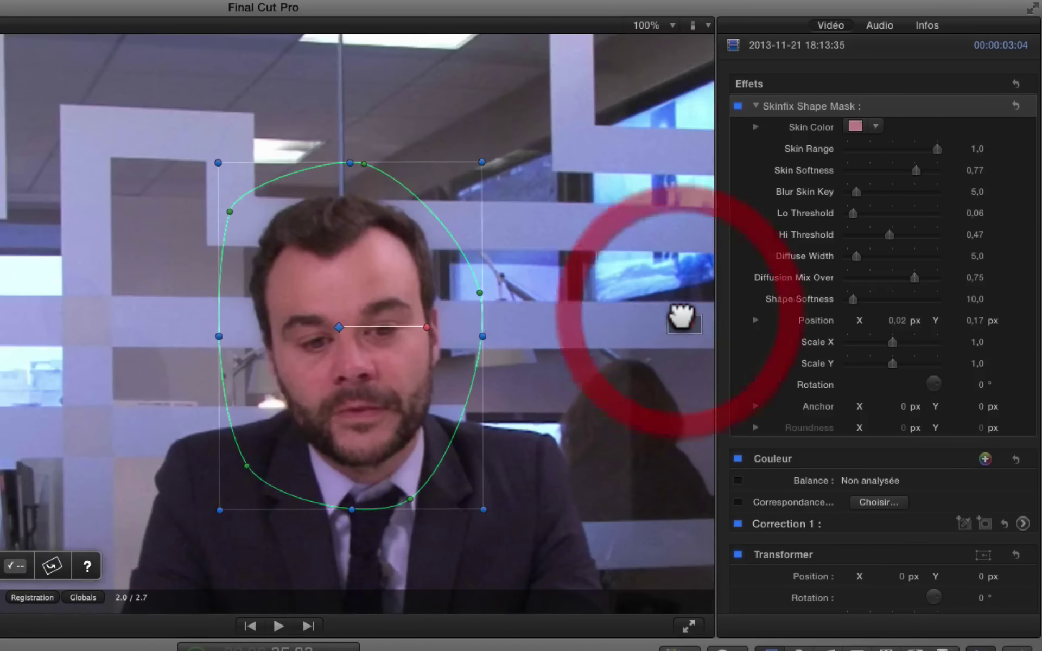
{"action": "left_click", "coordinate": [673, 25]}
{"action": "left_click", "coordinate": [669, 152]}
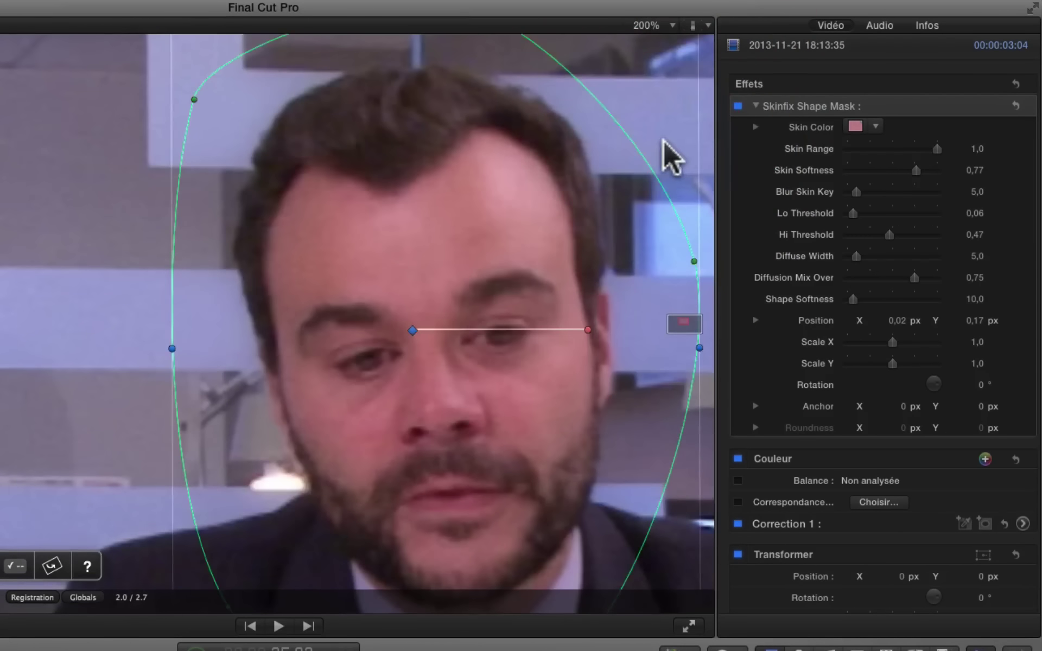
{"action": "left_click_drag", "start_coordinate": [676, 322], "coordinate": [682, 324]}
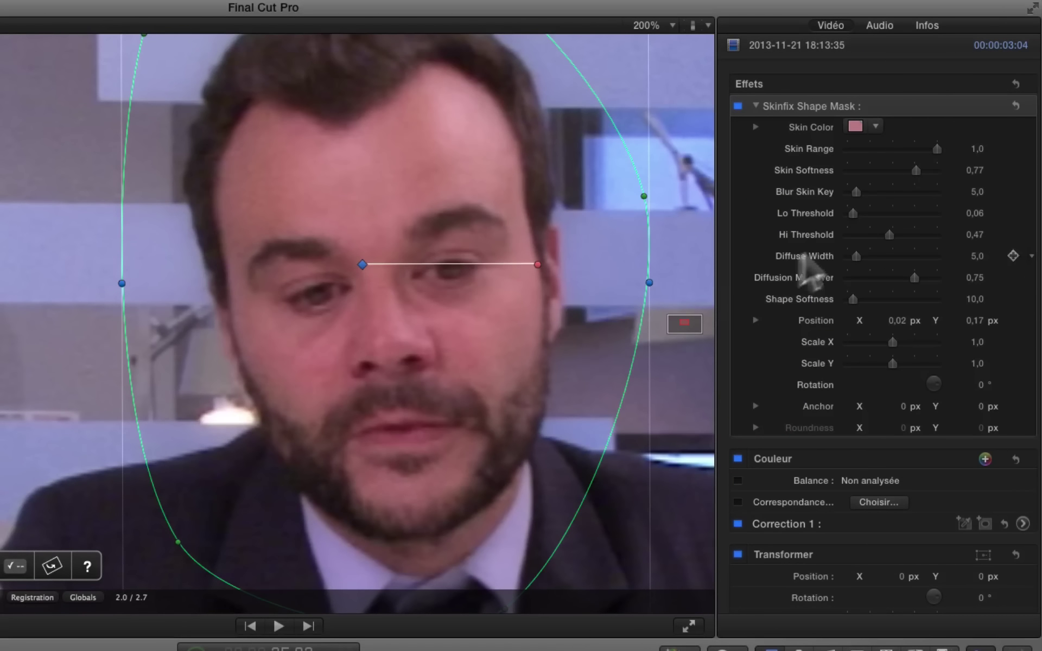
{"action": "left_click", "coordinate": [738, 106]}
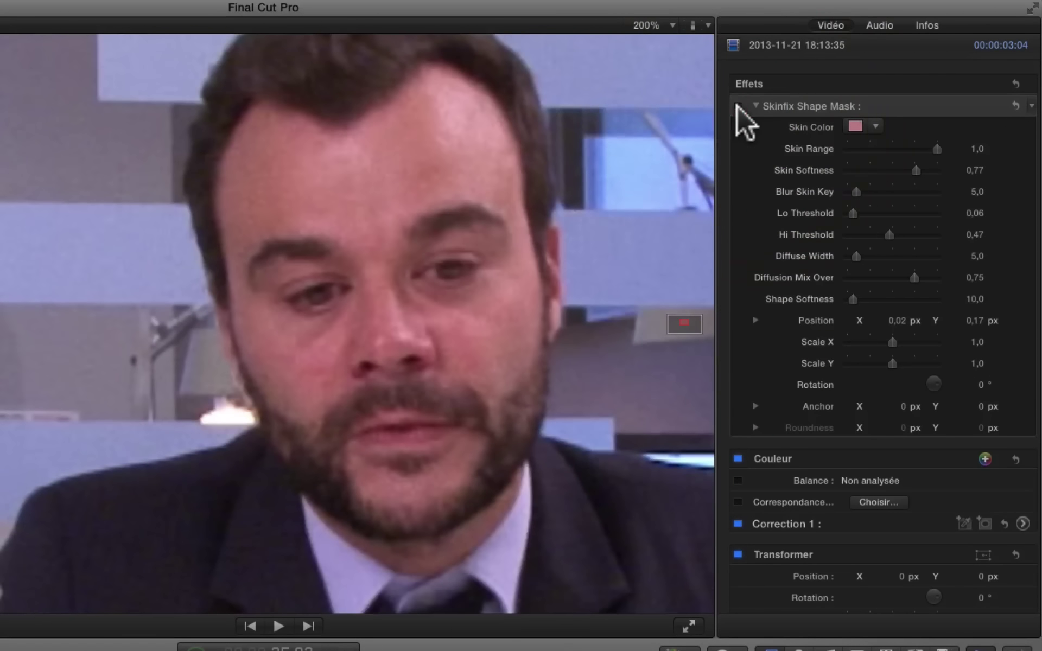
{"action": "left_click", "coordinate": [738, 107]}
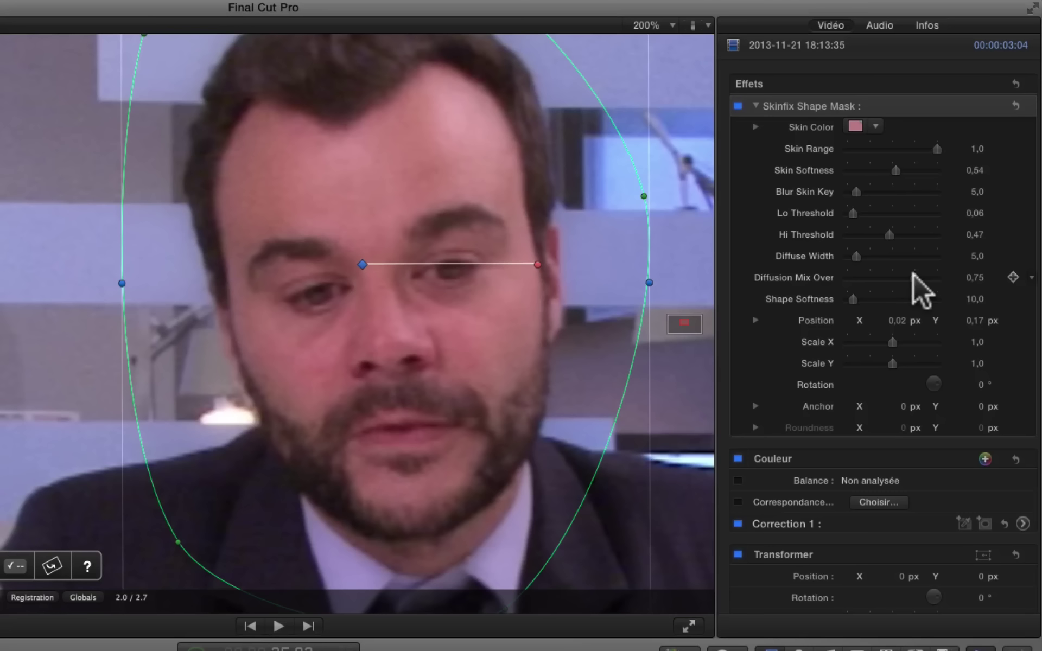
Set the skin mask's Diffusion Mix Over to 0,77 and its Diffuse Width to 10,0.
{"action": "left_click", "coordinate": [938, 277]}
{"action": "left_click_drag", "start_coordinate": [946, 276], "coordinate": [946, 276]}
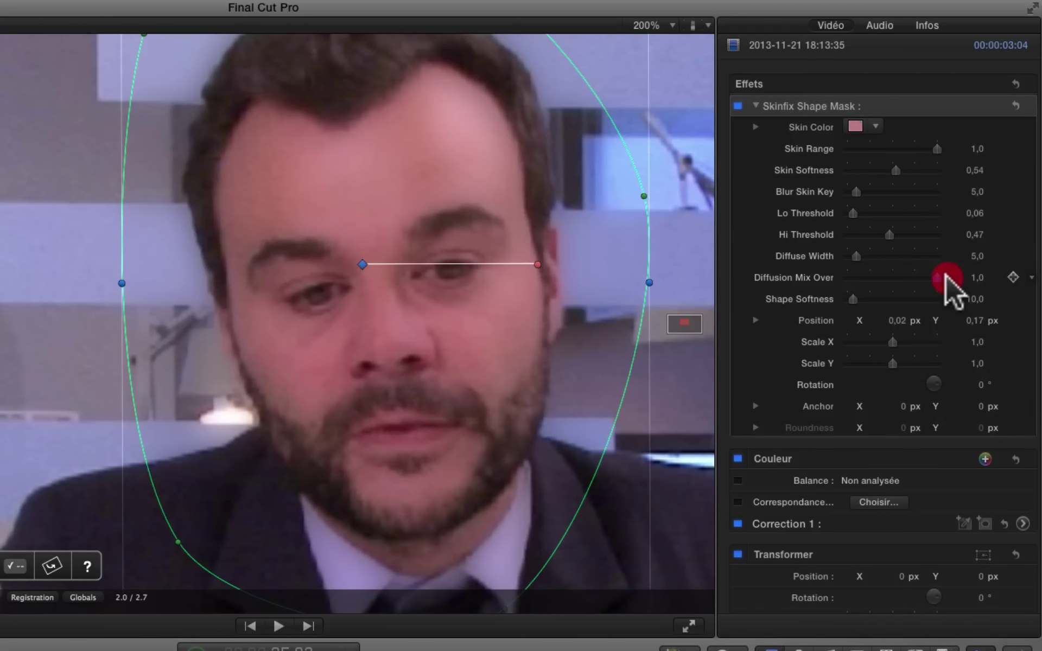
{"action": "left_click_drag", "start_coordinate": [946, 277], "coordinate": [904, 276]}
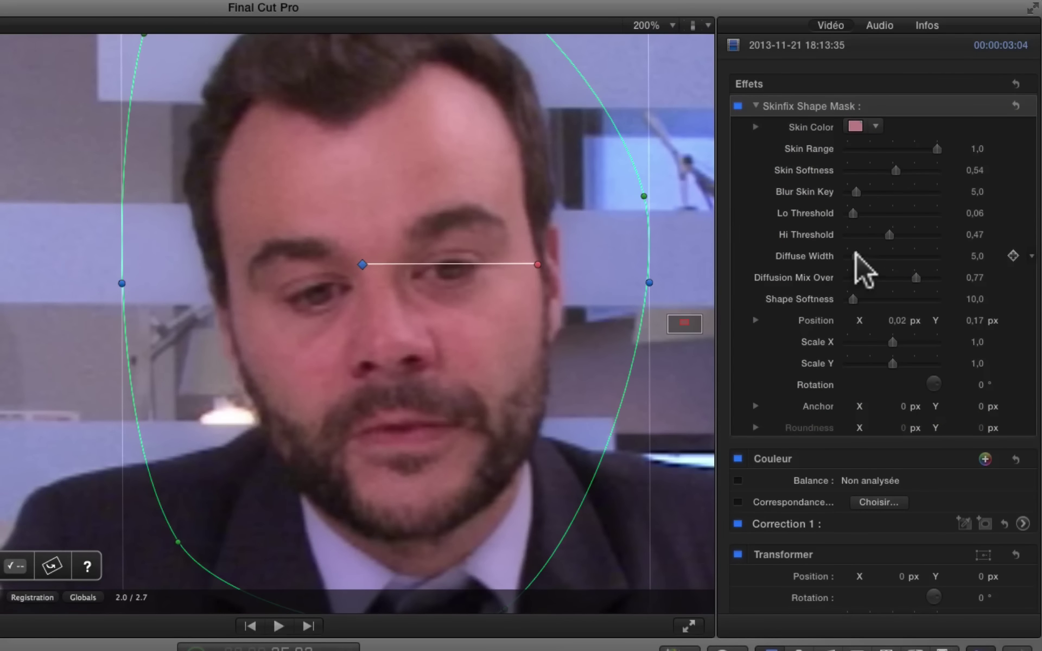
{"action": "mouse_move", "coordinate": [857, 256]}
{"action": "left_mouse_down"}
{"action": "mouse_move", "coordinate": [943, 255]}
{"action": "mouse_move", "coordinate": [771, 259]}
{"action": "mouse_move", "coordinate": [1003, 255]}
{"action": "mouse_move", "coordinate": [866, 252]}
{"action": "left_mouse_up"}
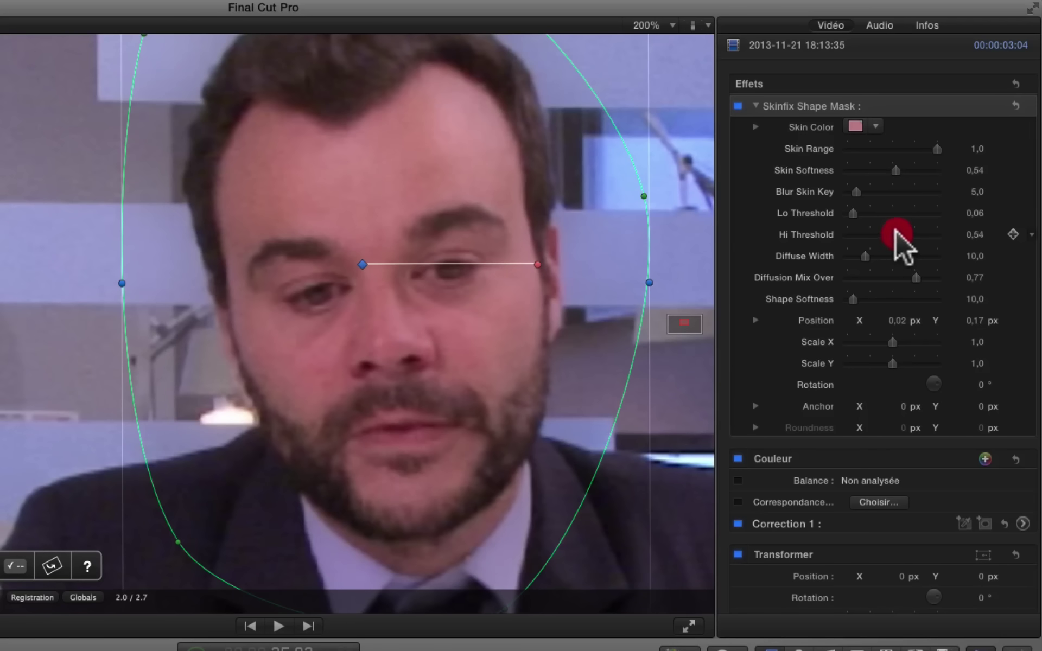
Set the skin mask's Hi Threshold to 0,51, Lo Threshold to 0,03 and Skin Softness to 0,45.
{"action": "left_click_drag", "start_coordinate": [901, 234], "coordinate": [875, 233]}
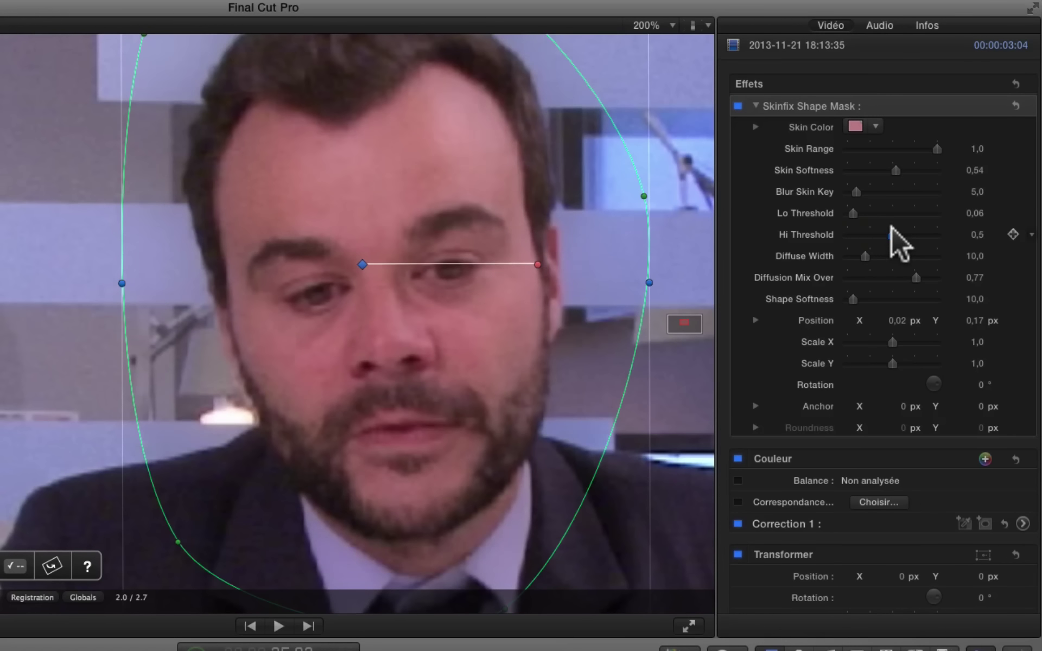
{"action": "left_click", "coordinate": [892, 232]}
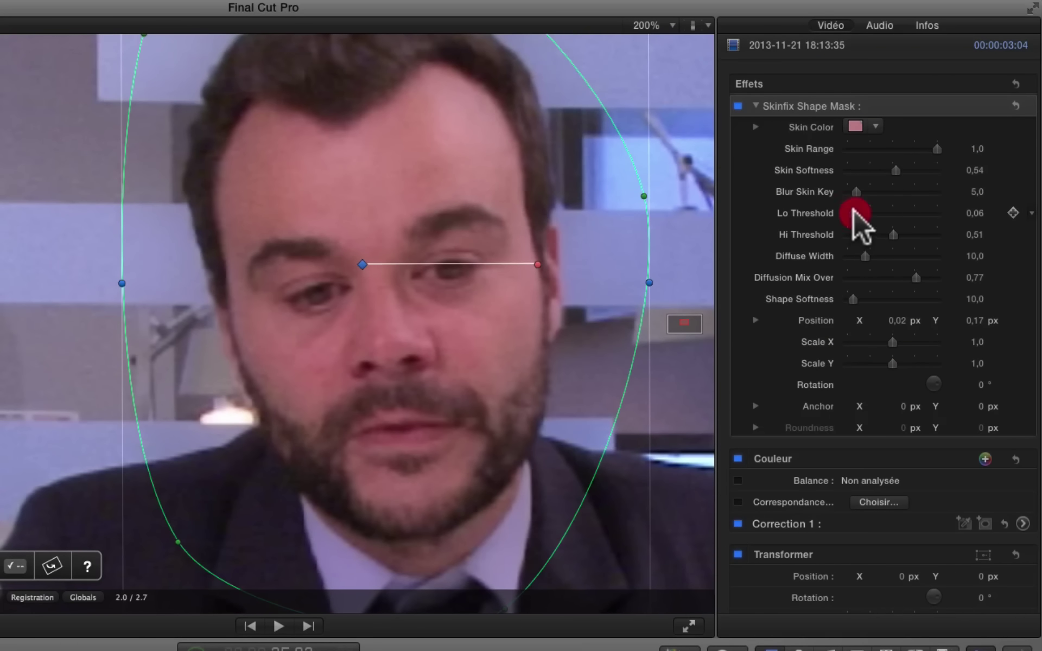
{"action": "mouse_move", "coordinate": [864, 212]}
{"action": "left_mouse_down"}
{"action": "mouse_move", "coordinate": [847, 212]}
{"action": "mouse_move", "coordinate": [887, 212]}
{"action": "mouse_move", "coordinate": [845, 212]}
{"action": "left_mouse_up"}
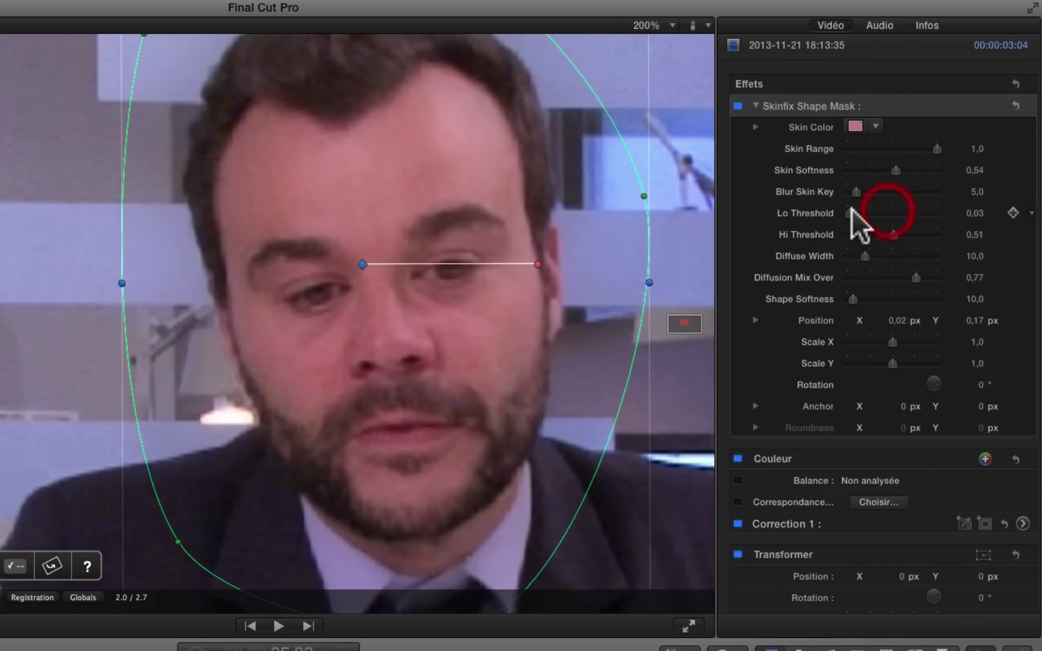
{"action": "mouse_move", "coordinate": [856, 189]}
{"action": "left_mouse_down"}
{"action": "mouse_move", "coordinate": [909, 190]}
{"action": "mouse_move", "coordinate": [890, 170]}
{"action": "mouse_move", "coordinate": [869, 170]}
{"action": "left_mouse_up"}
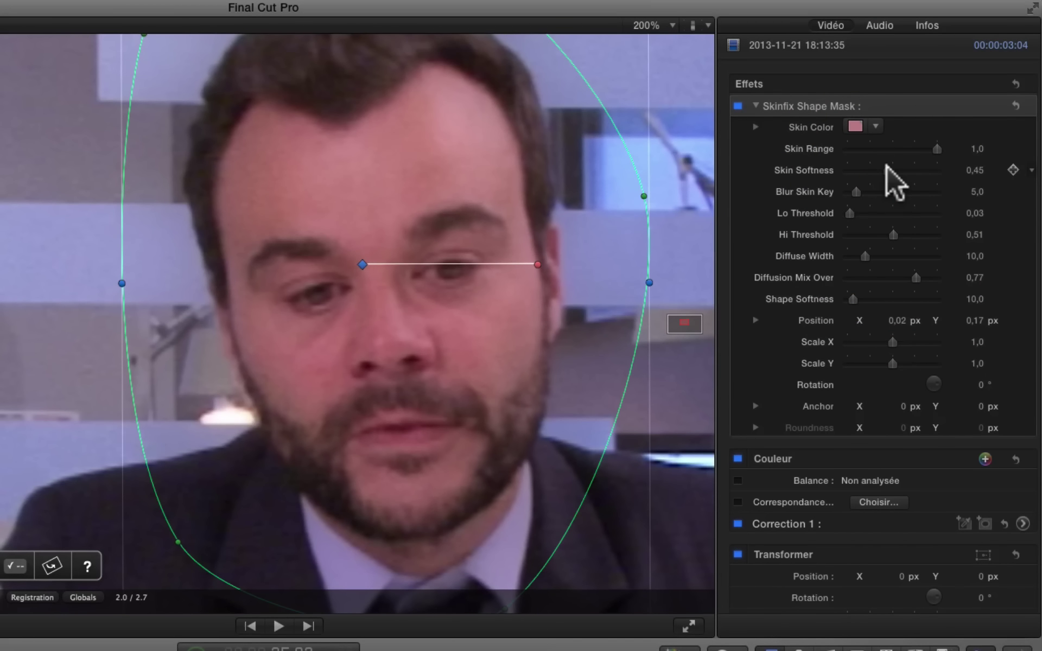
Compare the face with the Skinfix effect off and on, and play the clip to check the retouched skin.
{"action": "left_click", "coordinate": [738, 105]}
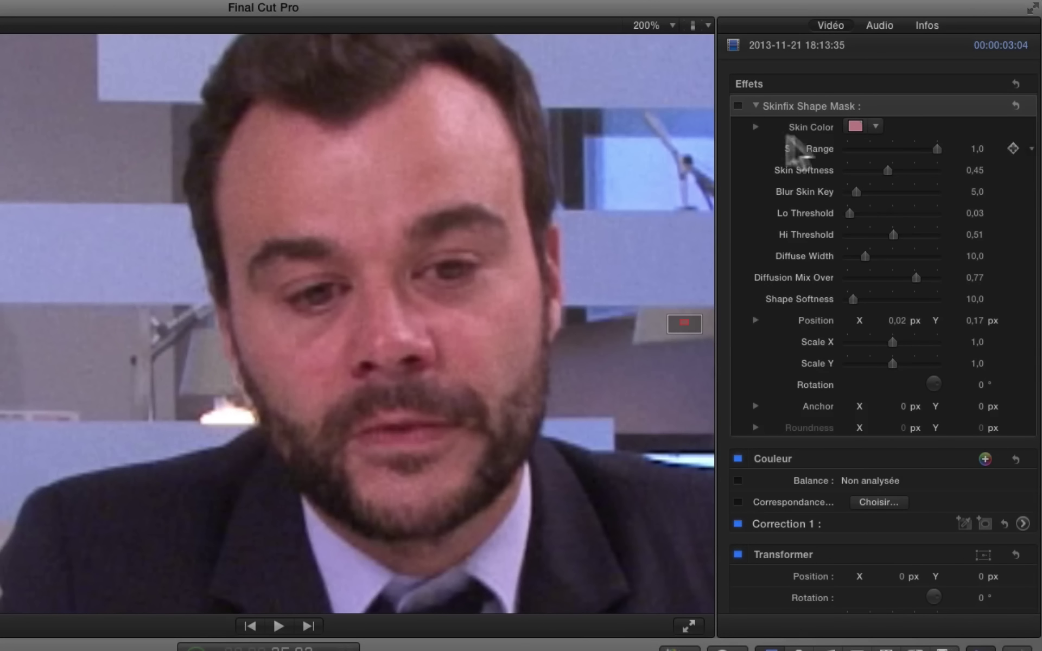
{"action": "left_click", "coordinate": [737, 105]}
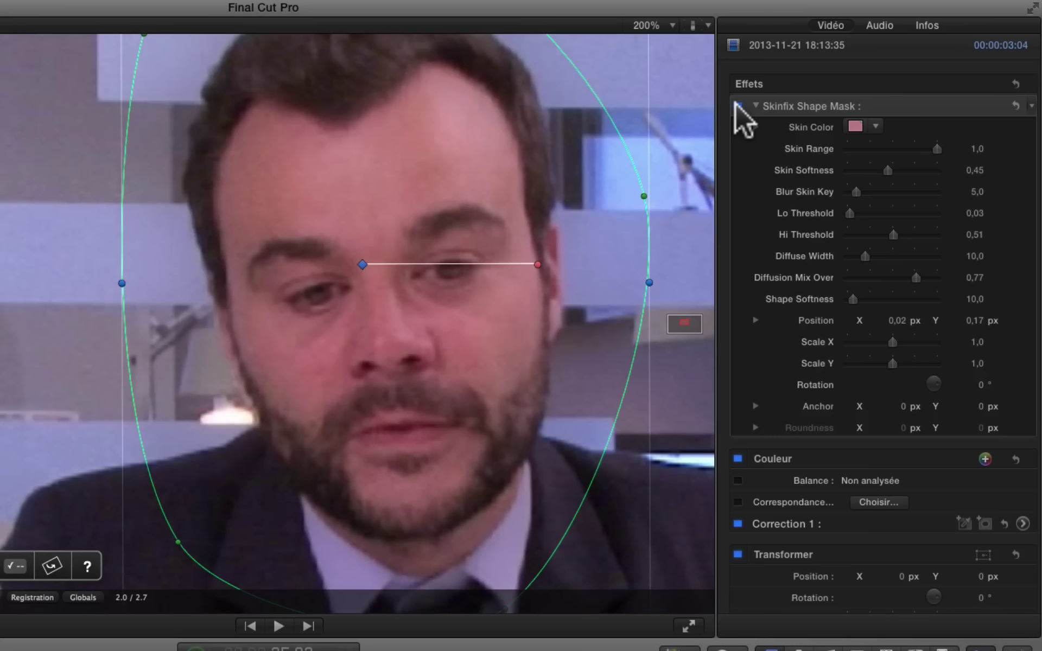
{"action": "left_click", "coordinate": [671, 26]}
{"action": "left_click", "coordinate": [660, 44]}
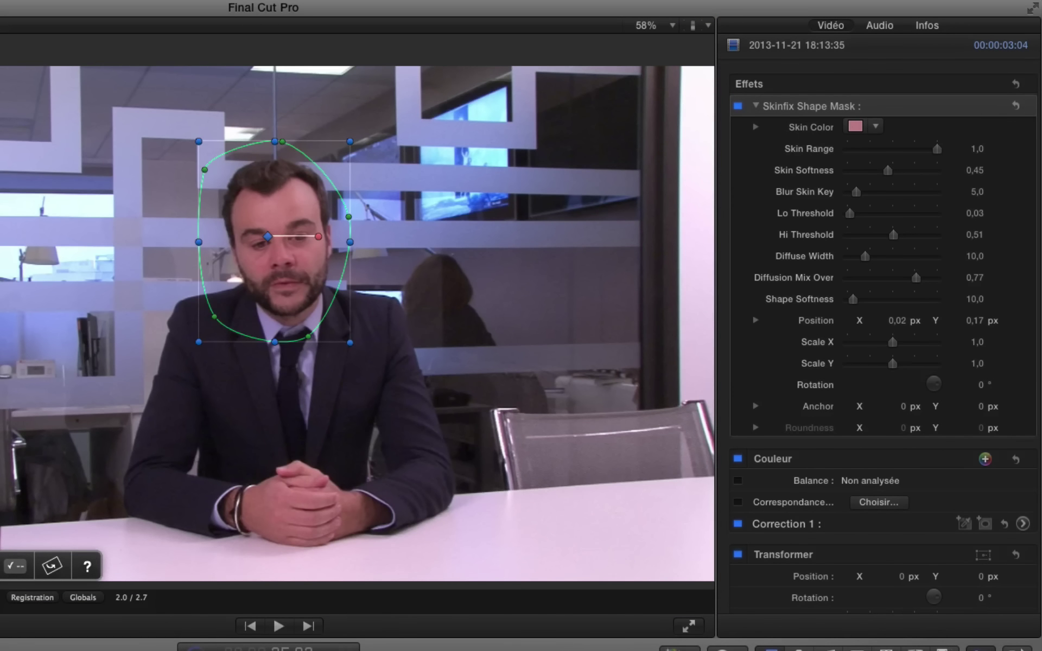
{"action": "key", "text": "space"}
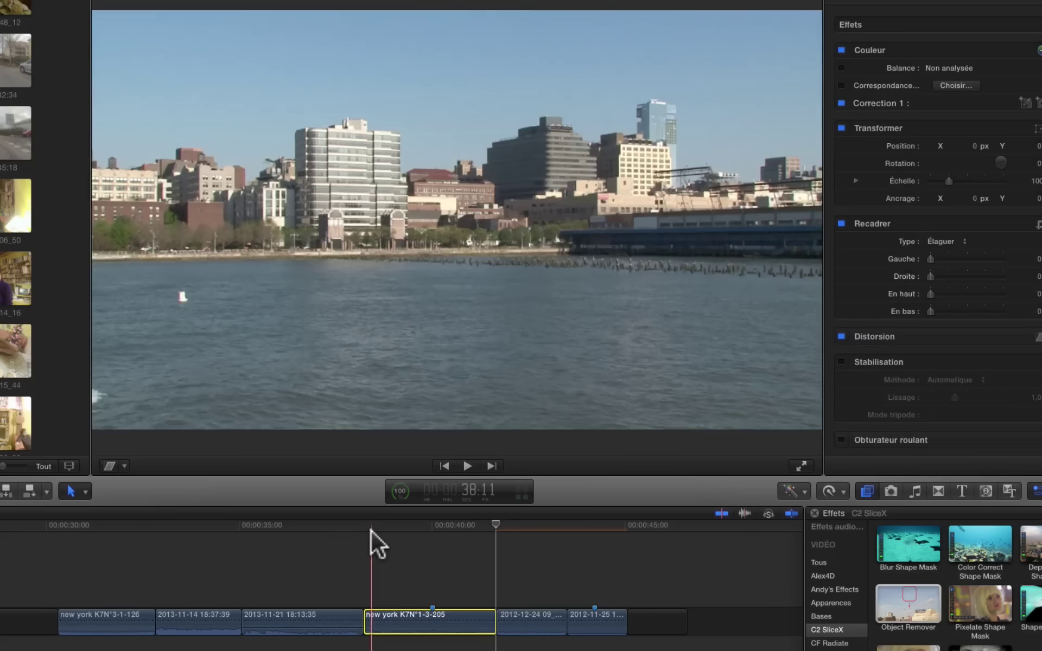
Apply the Object Remover effect to the new york K7N°3-1-205 clip and shift its default mask toward the waterline.
{"action": "left_click", "coordinate": [364, 529]}
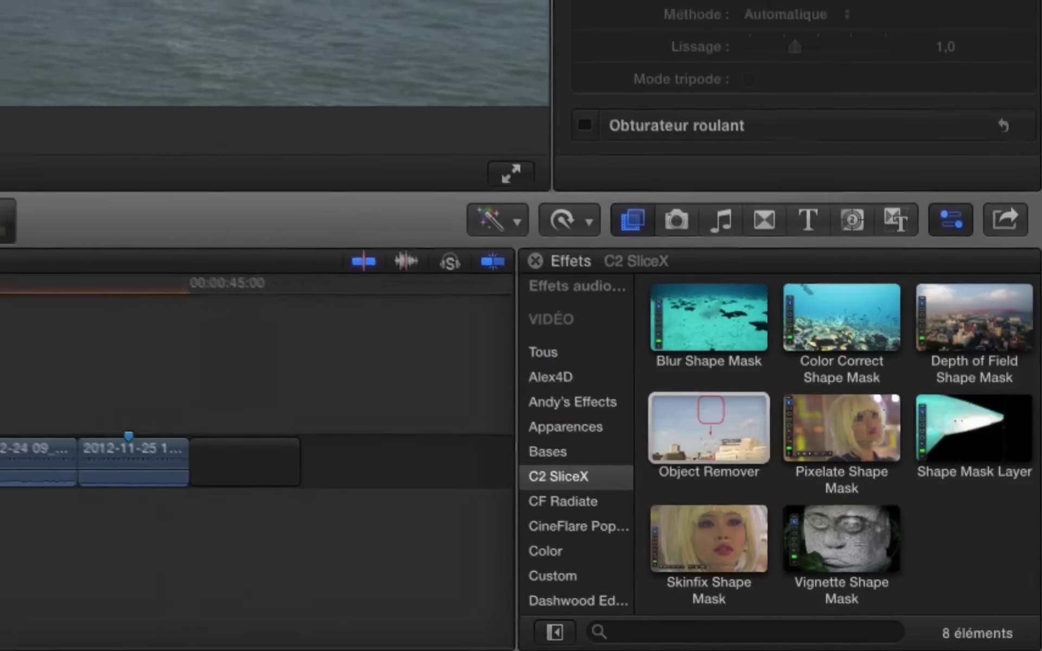
{"action": "left_click_drag", "start_coordinate": [709, 429], "coordinate": [391, 640]}
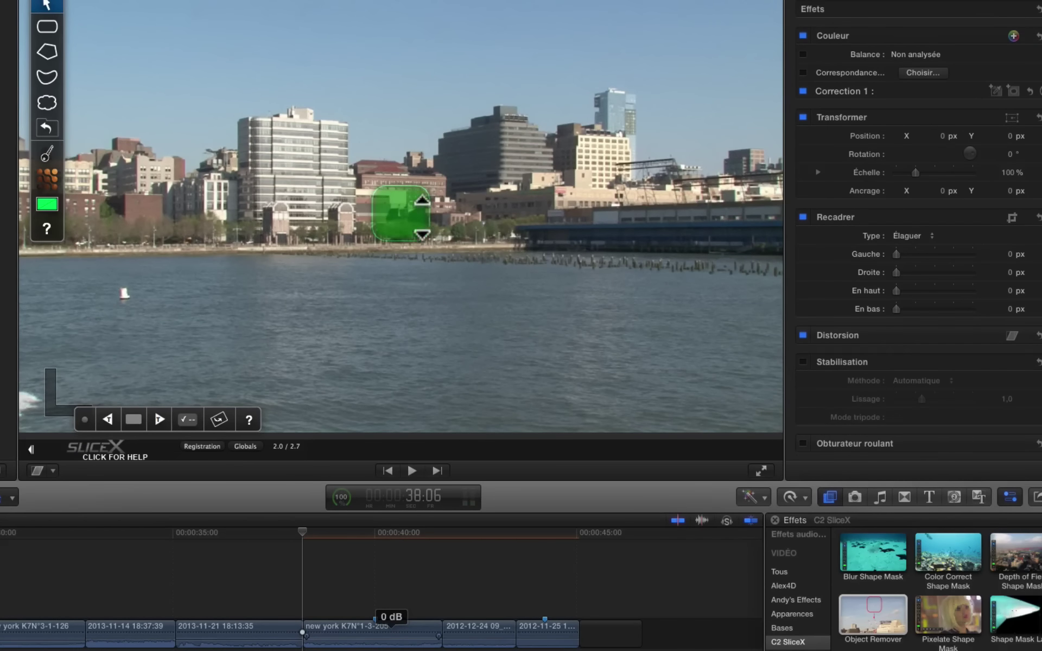
{"action": "left_click_drag", "start_coordinate": [405, 212], "coordinate": [277, 235]}
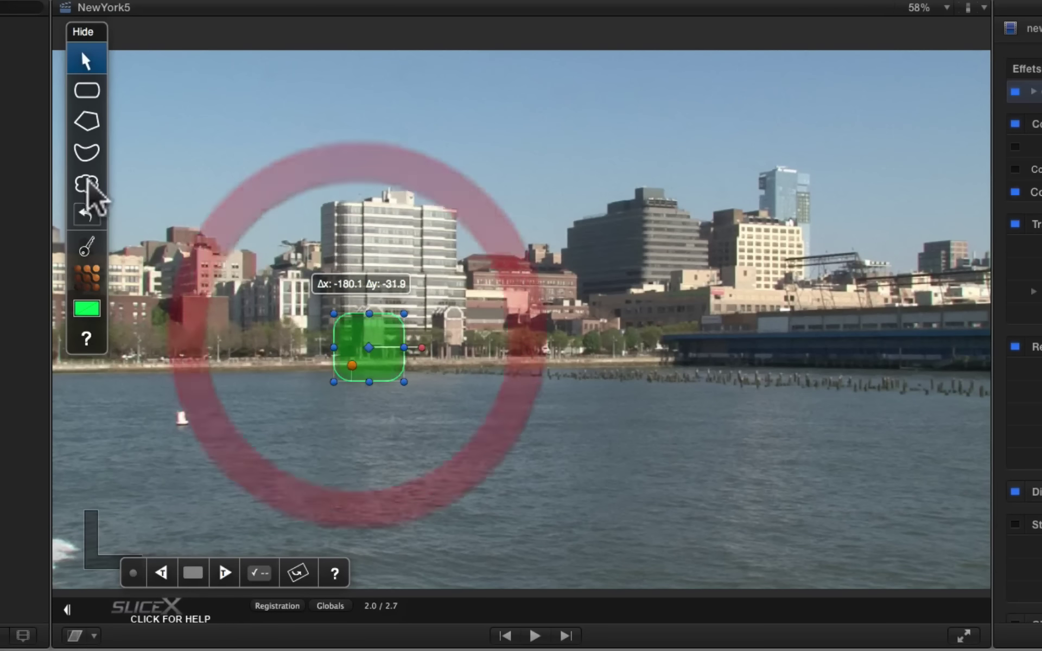
Draw a curved mask tightly around the white buoy on the water and track it forward through the clip.
{"action": "left_click", "coordinate": [87, 152]}
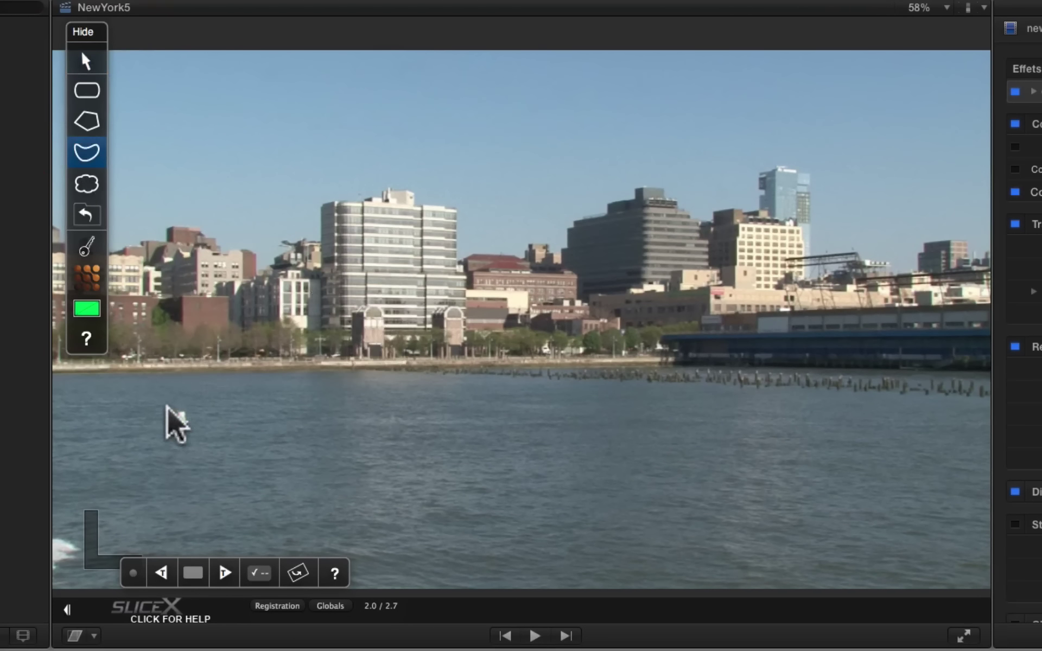
{"action": "left_click_drag", "start_coordinate": [190, 430], "coordinate": [198, 428]}
{"action": "left_click", "coordinate": [209, 398]}
{"action": "left_click", "coordinate": [200, 441]}
{"action": "left_click", "coordinate": [163, 440]}
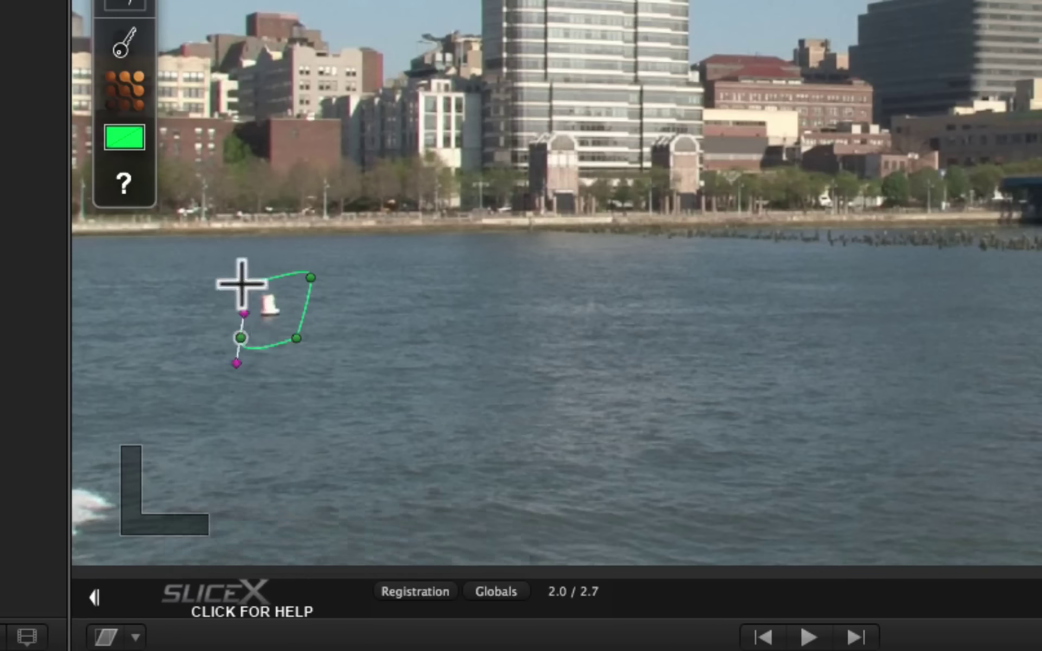
{"action": "left_click", "coordinate": [165, 402]}
{"action": "left_click_drag", "start_coordinate": [310, 272], "coordinate": [293, 289]}
{"action": "left_click_drag", "start_coordinate": [241, 353], "coordinate": [275, 305]}
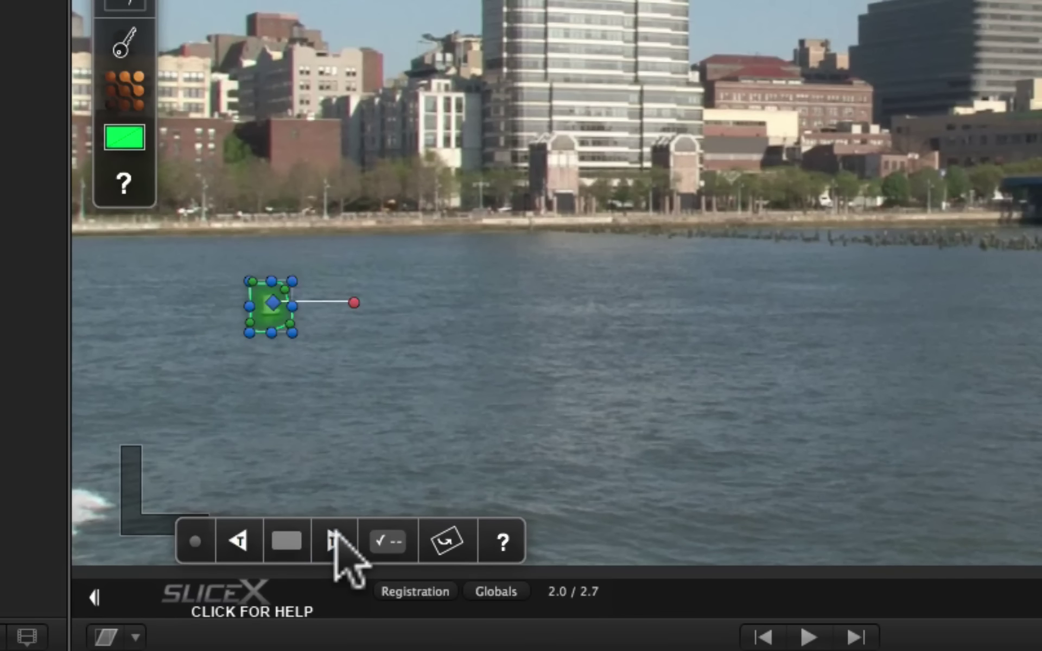
{"action": "left_click", "coordinate": [335, 541]}
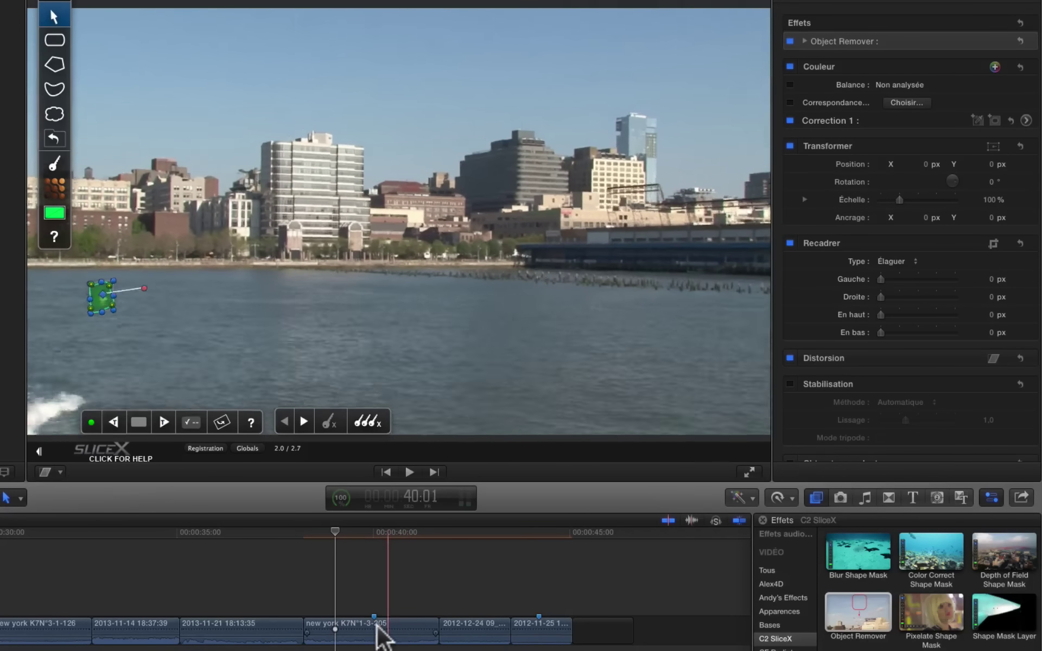
Offset the Object Remover's source patch to clean water beside the buoy mask and play the clip to check the removal.
{"action": "left_click", "coordinate": [364, 530]}
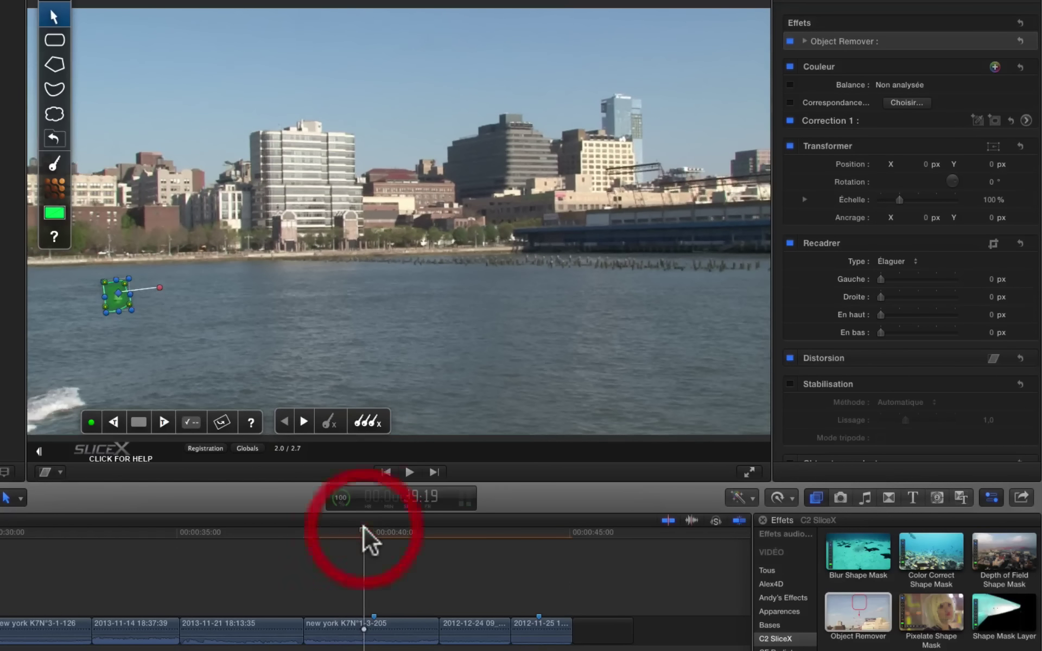
{"action": "left_click", "coordinate": [806, 42]}
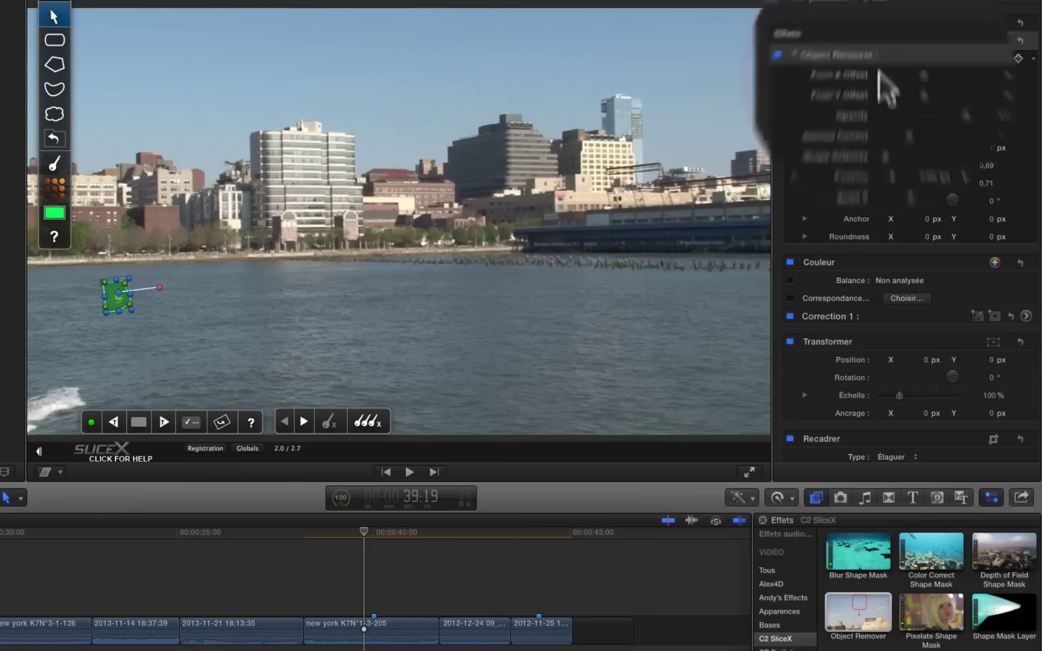
{"action": "left_click_drag", "start_coordinate": [756, 223], "coordinate": [917, 79]}
{"action": "left_click", "coordinate": [756, 227]}
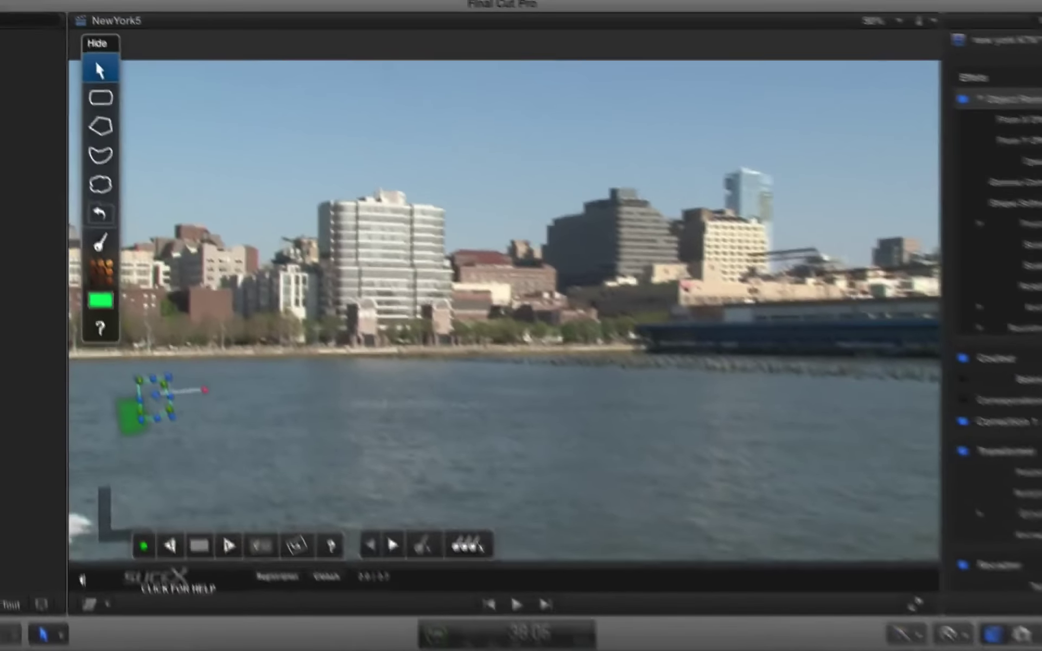
{"action": "key", "text": "space"}
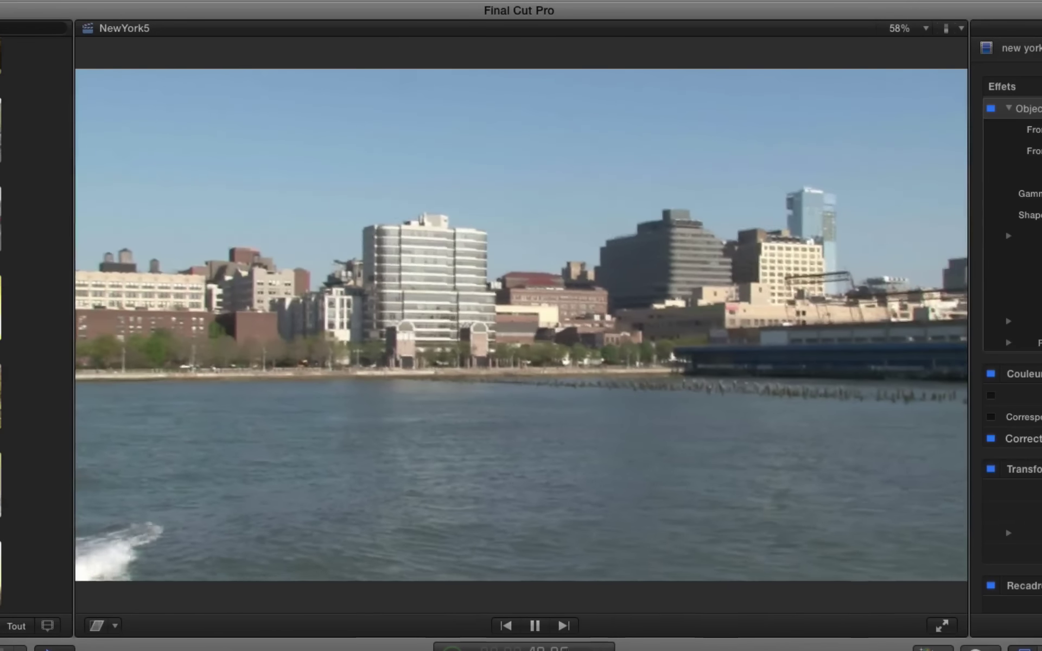
{"action": "key", "text": "space"}
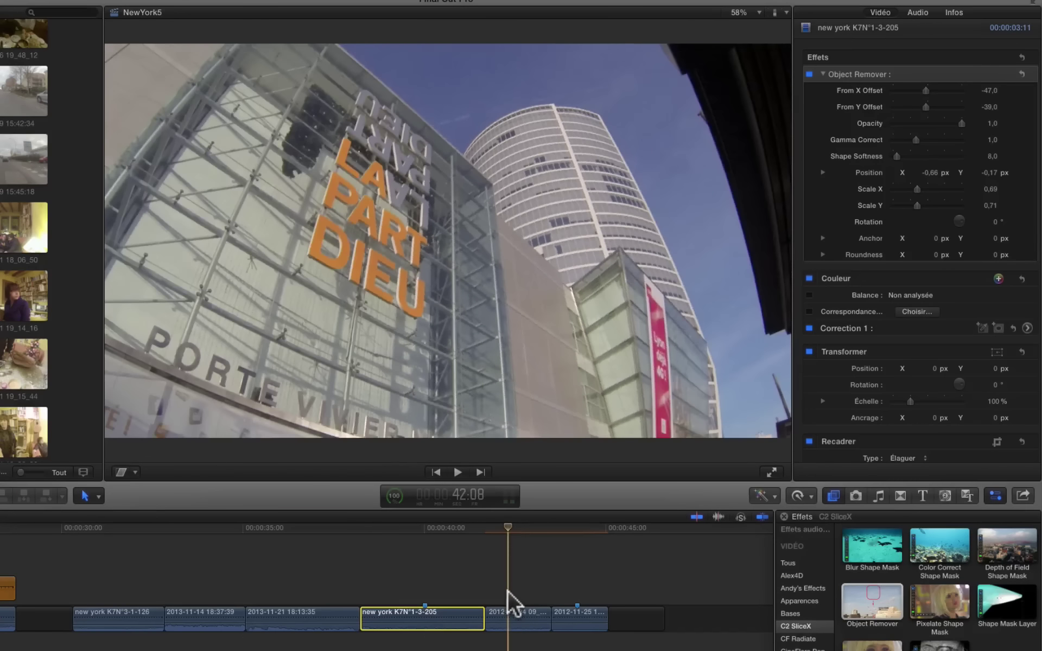
{"action": "left_click", "coordinate": [507, 590]}
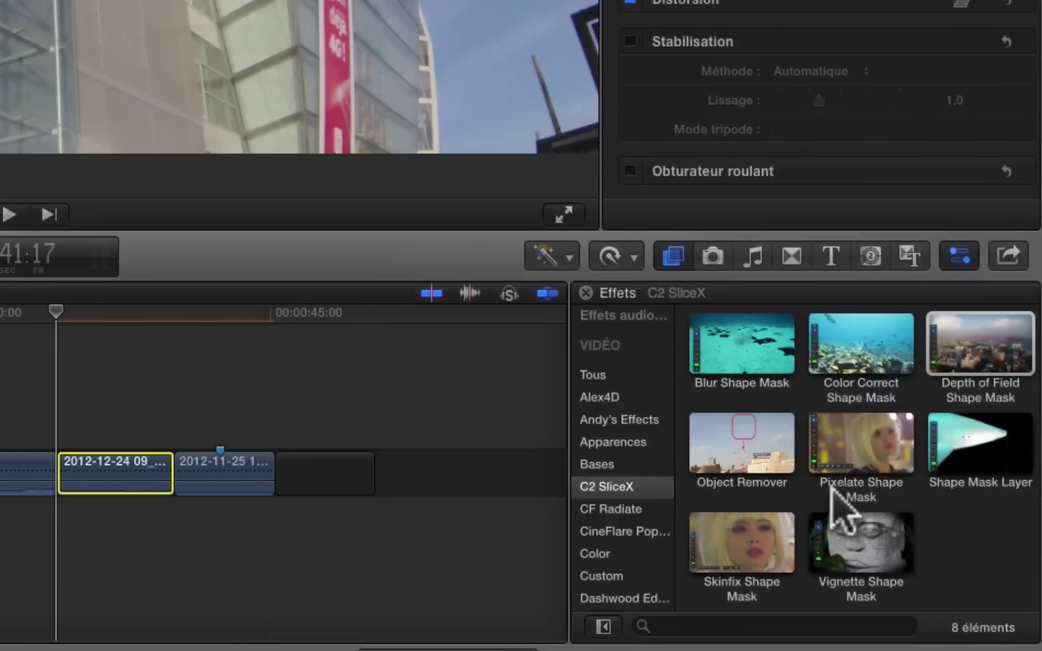
{"action": "left_click", "coordinate": [983, 550]}
{"action": "left_click_drag", "start_coordinate": [938, 350], "coordinate": [105, 463]}
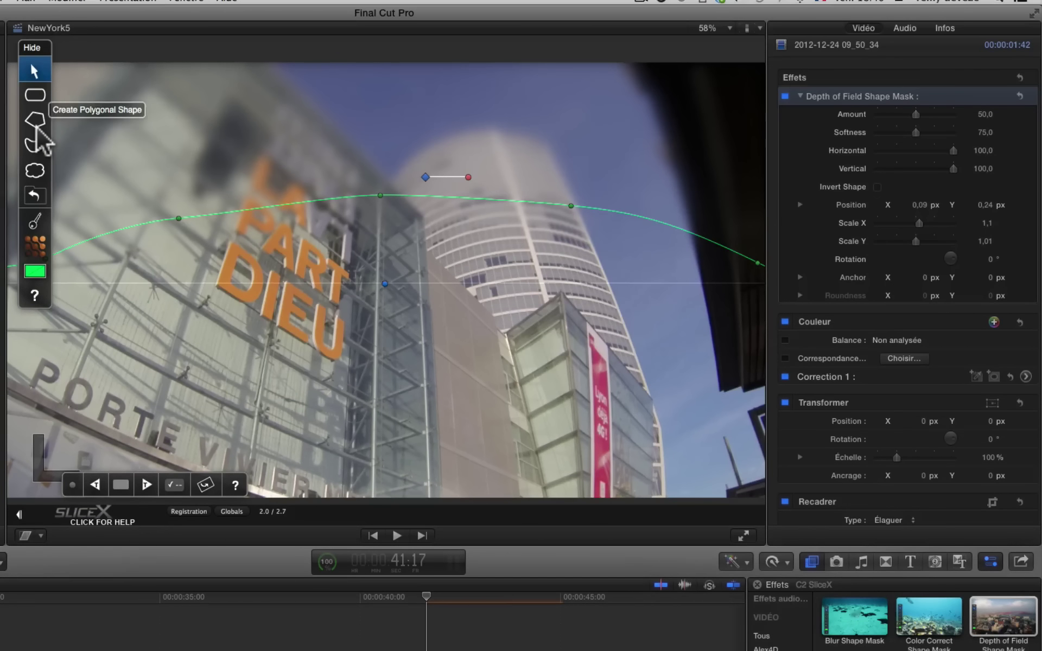
{"action": "left_click", "coordinate": [35, 123]}
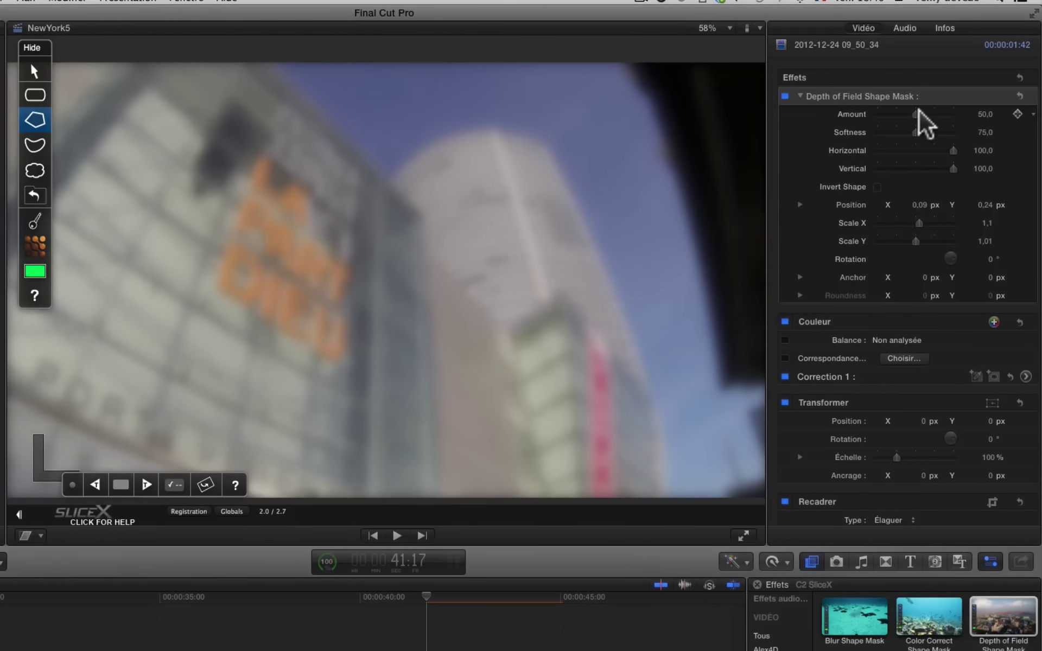
{"action": "left_click_drag", "start_coordinate": [918, 114], "coordinate": [882, 114]}
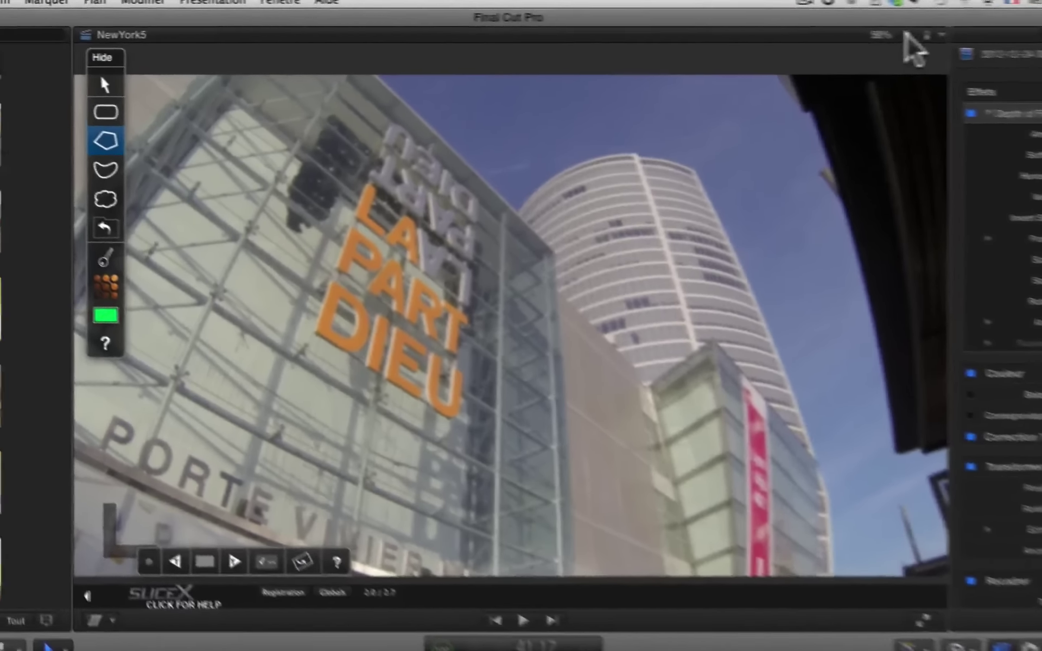
Draw a closed polygonal mask along the tower and glass building rooflines, extending it beyond the frame around the rest of the buildings.
{"action": "left_click", "coordinate": [729, 28]}
{"action": "left_click", "coordinate": [903, 101]}
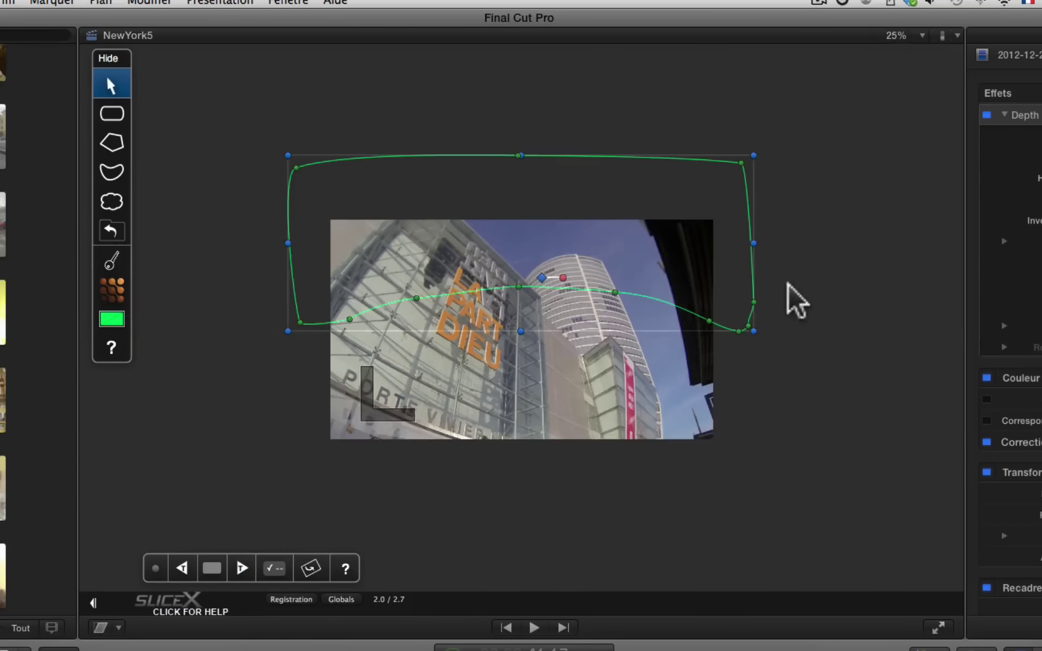
{"action": "left_click", "coordinate": [661, 401]}
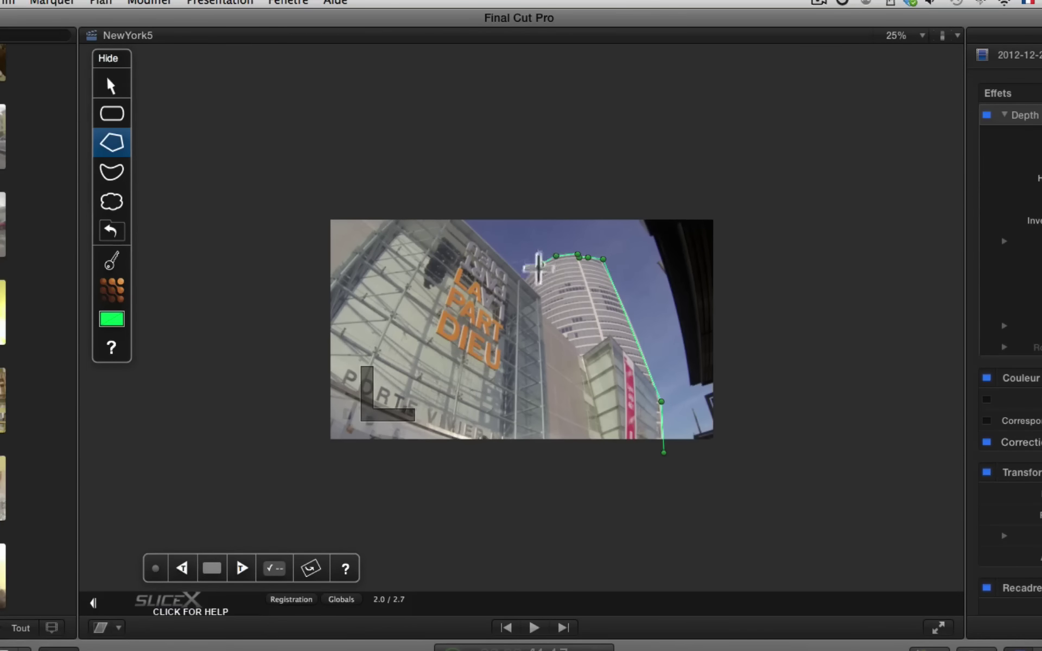
{"action": "left_click", "coordinate": [526, 279]}
{"action": "left_click", "coordinate": [350, 180]}
{"action": "left_click", "coordinate": [266, 195]}
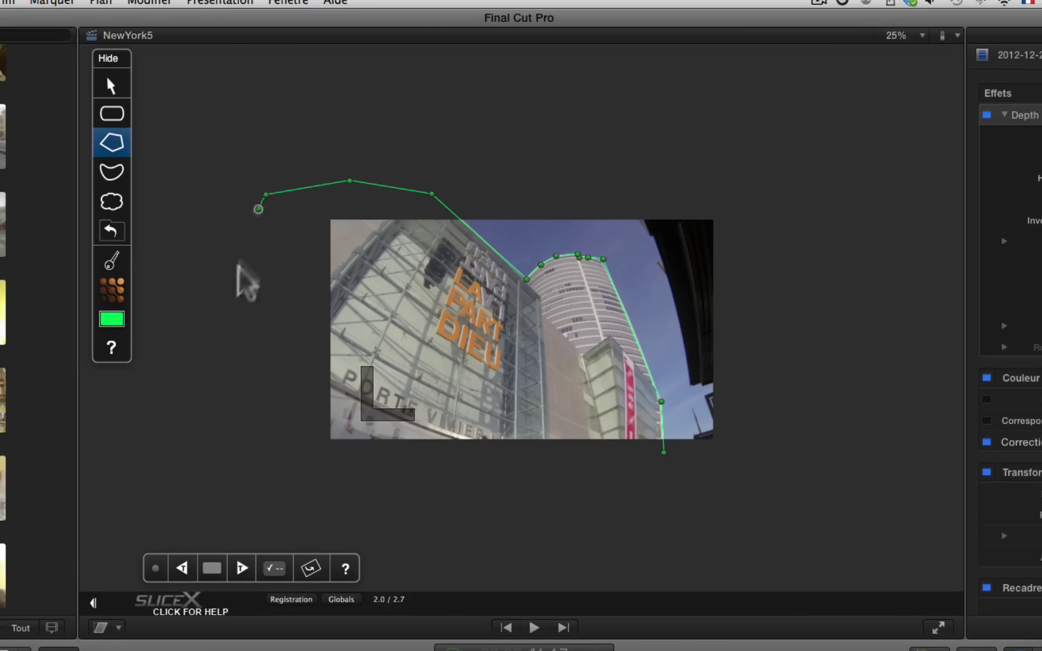
{"action": "left_click", "coordinate": [237, 277]}
{"action": "left_click", "coordinate": [228, 456]}
{"action": "left_click", "coordinate": [349, 501]}
{"action": "left_click", "coordinate": [553, 506]}
{"action": "left_click", "coordinate": [664, 452]}
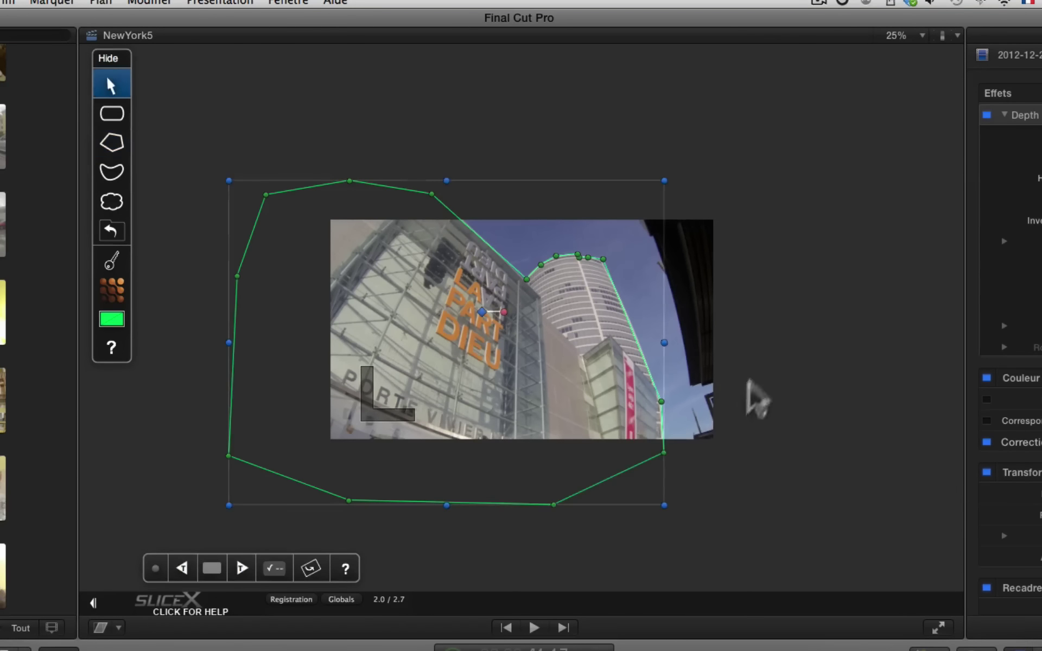
Track the building mask forward through the clip and stop the tracking partway, around the 55% mark.
{"action": "left_click", "coordinate": [922, 33]}
{"action": "left_click", "coordinate": [918, 46]}
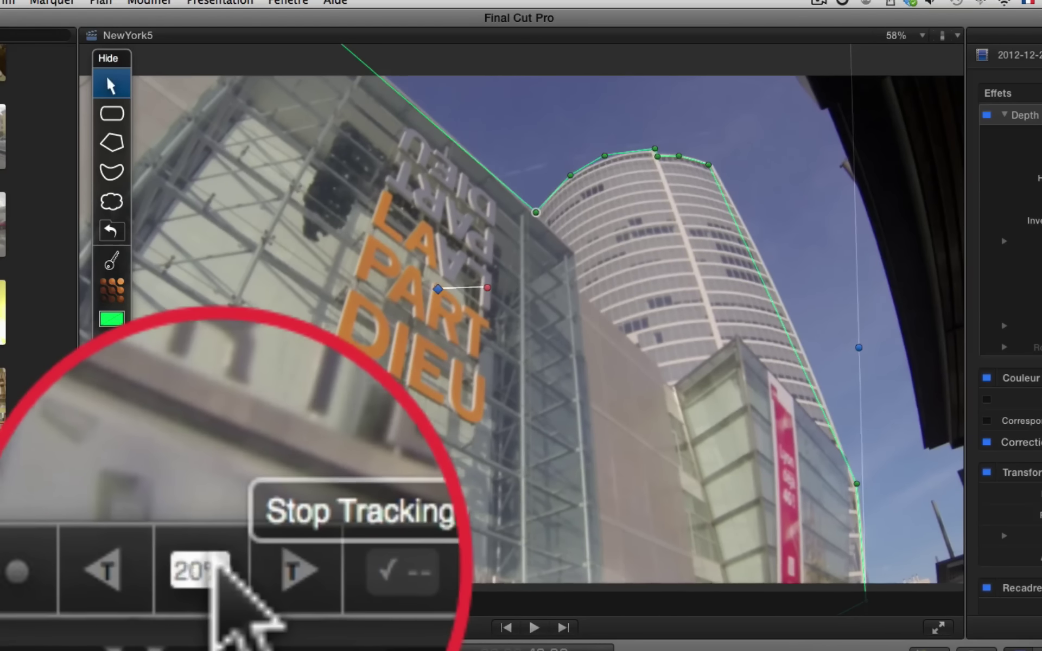
{"action": "key", "text": "super+minus"}
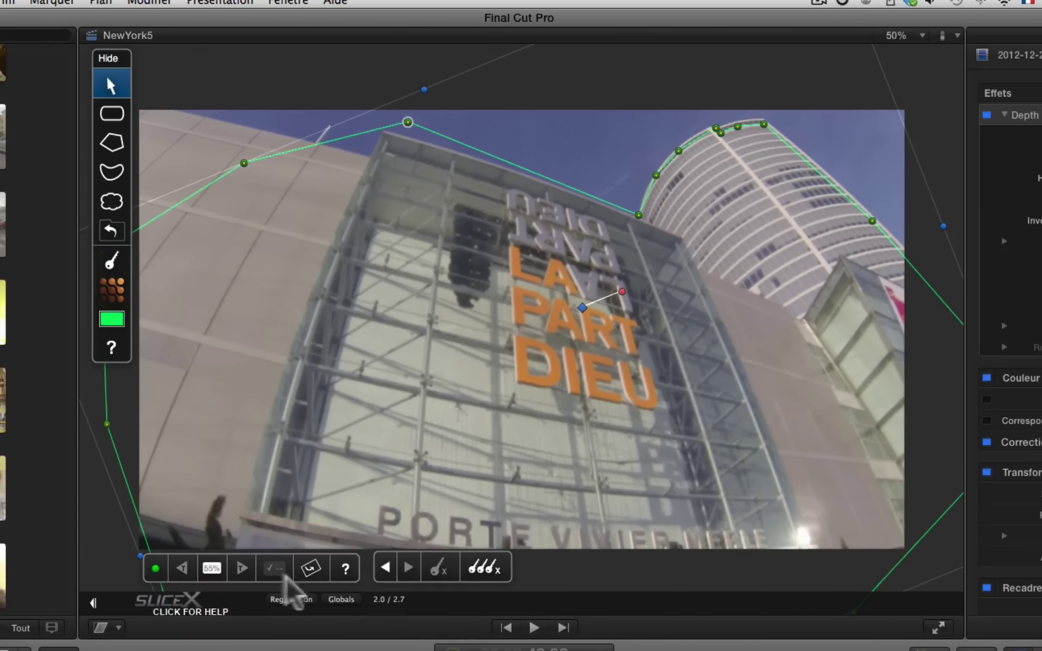
{"action": "left_click", "coordinate": [208, 568]}
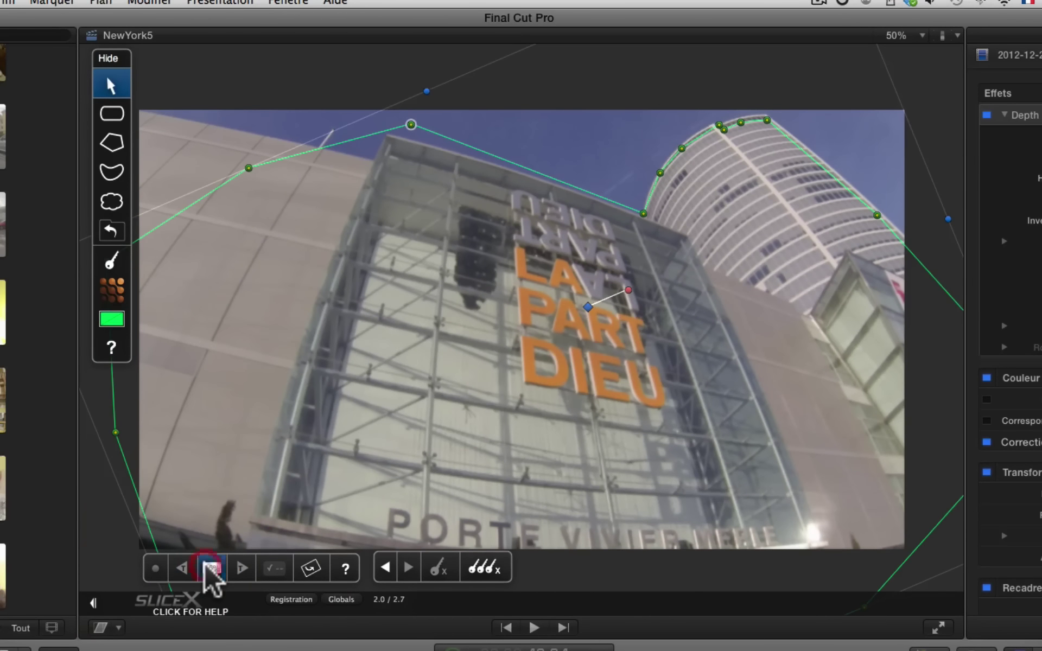
Move the mask's points back onto the glass building's roofline and outside the frame, and resume the forward tracking.
{"action": "left_click", "coordinate": [923, 36]}
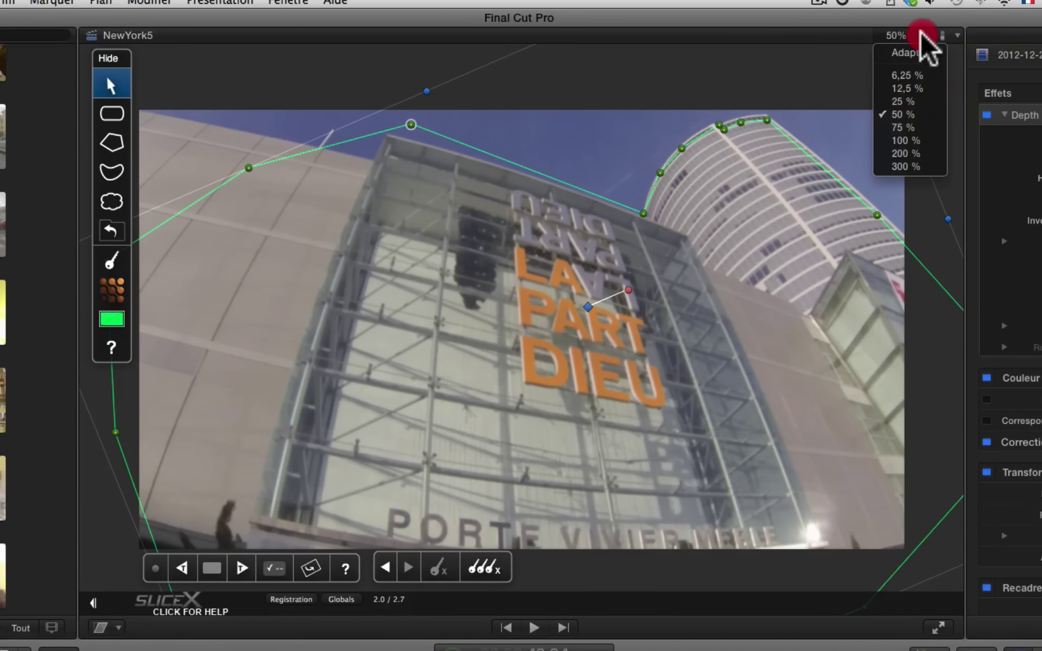
{"action": "left_click", "coordinate": [907, 105]}
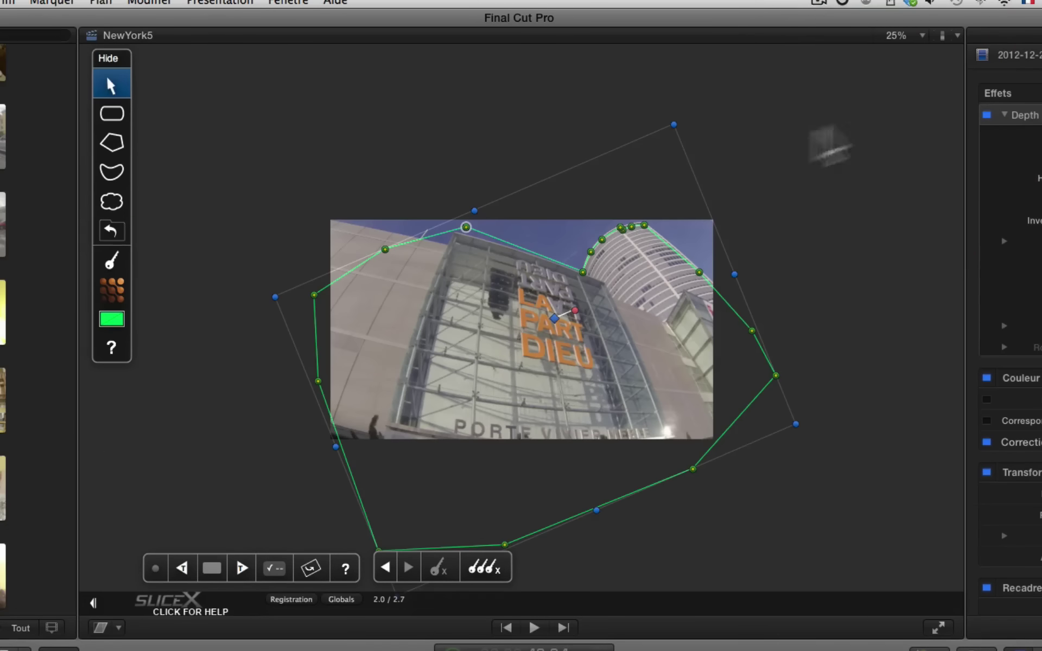
{"action": "left_click", "coordinate": [459, 229]}
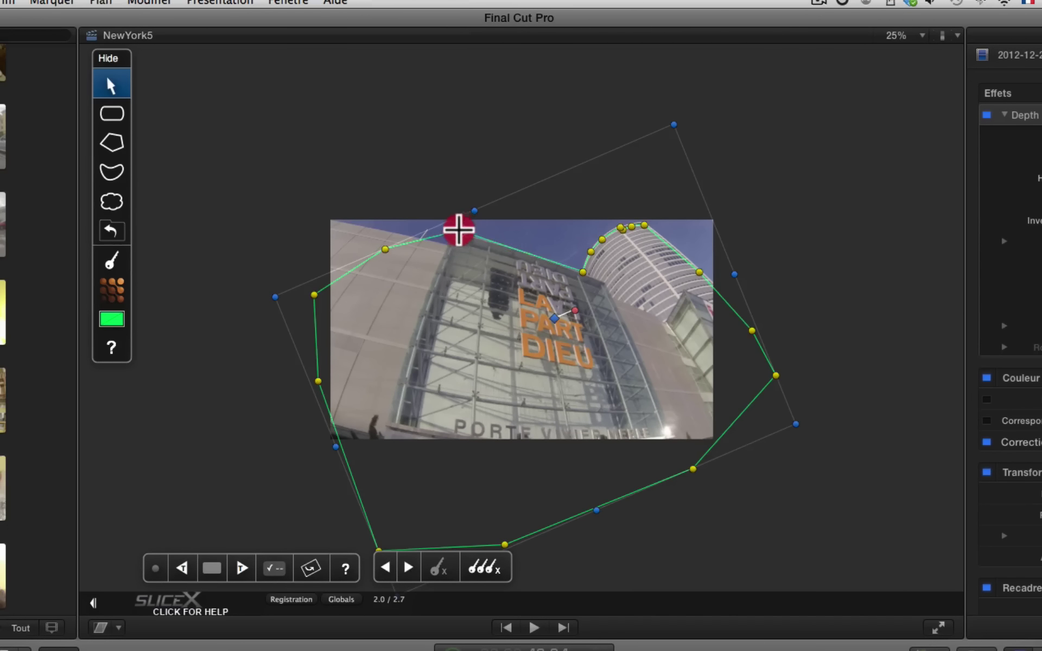
{"action": "mouse_move", "coordinate": [459, 232]}
{"action": "left_mouse_down"}
{"action": "mouse_move", "coordinate": [391, 247]}
{"action": "mouse_move", "coordinate": [443, 244]}
{"action": "left_mouse_up"}
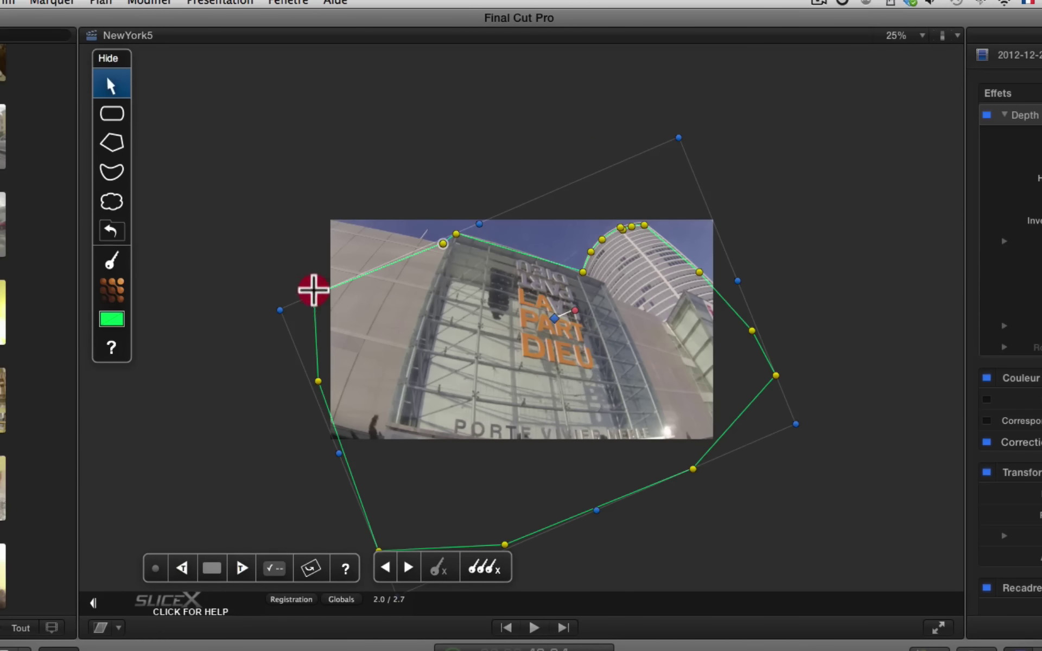
{"action": "left_click_drag", "start_coordinate": [314, 290], "coordinate": [244, 201]}
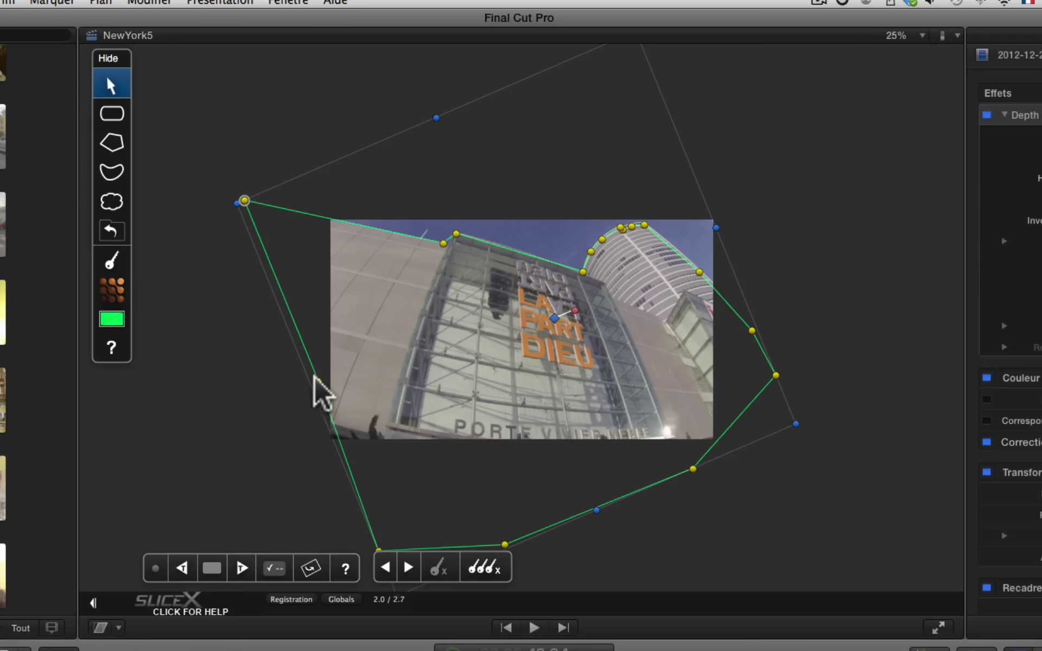
{"action": "left_click_drag", "start_coordinate": [318, 381], "coordinate": [224, 396]}
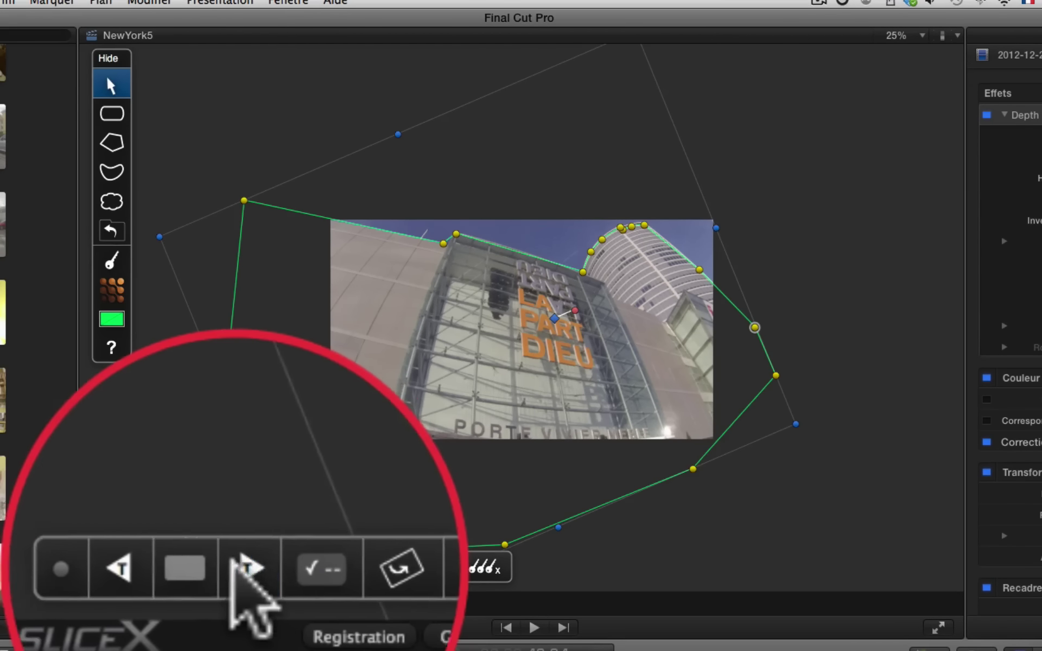
{"action": "left_click", "coordinate": [243, 568]}
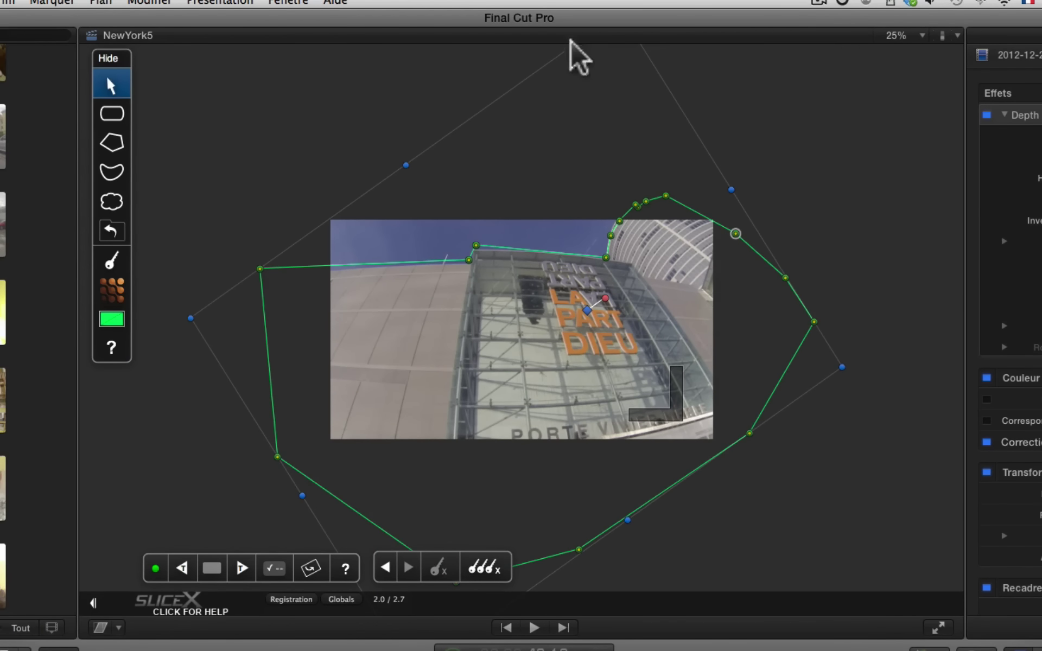
Raise the Depth of Field Shape Mask's Amount to about 27 and invert its shape.
{"action": "left_click", "coordinate": [922, 35]}
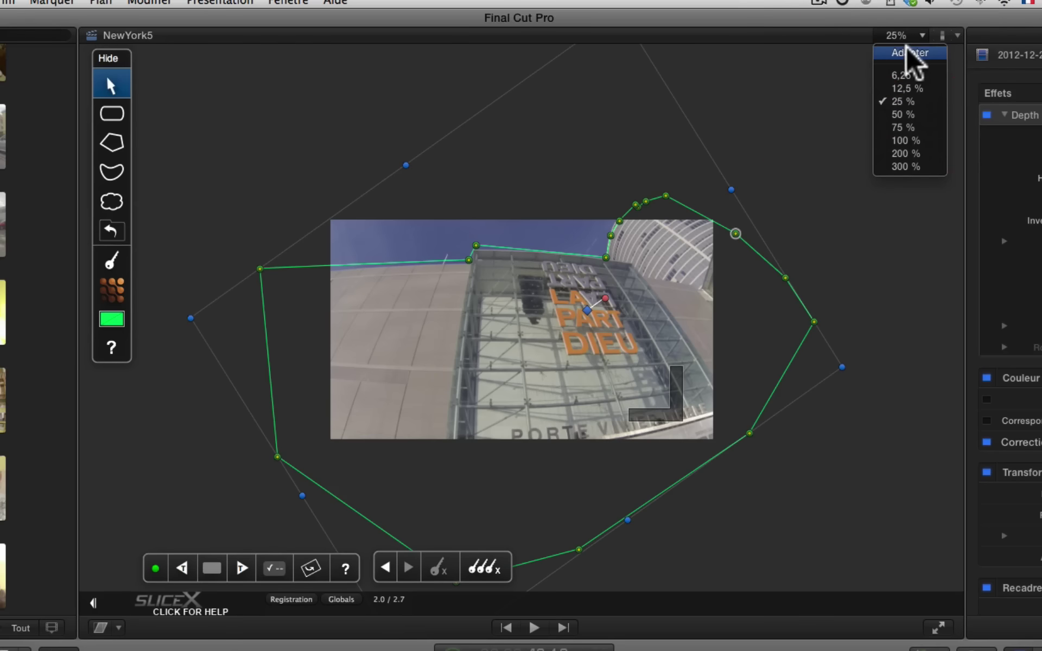
{"action": "left_click", "coordinate": [904, 115]}
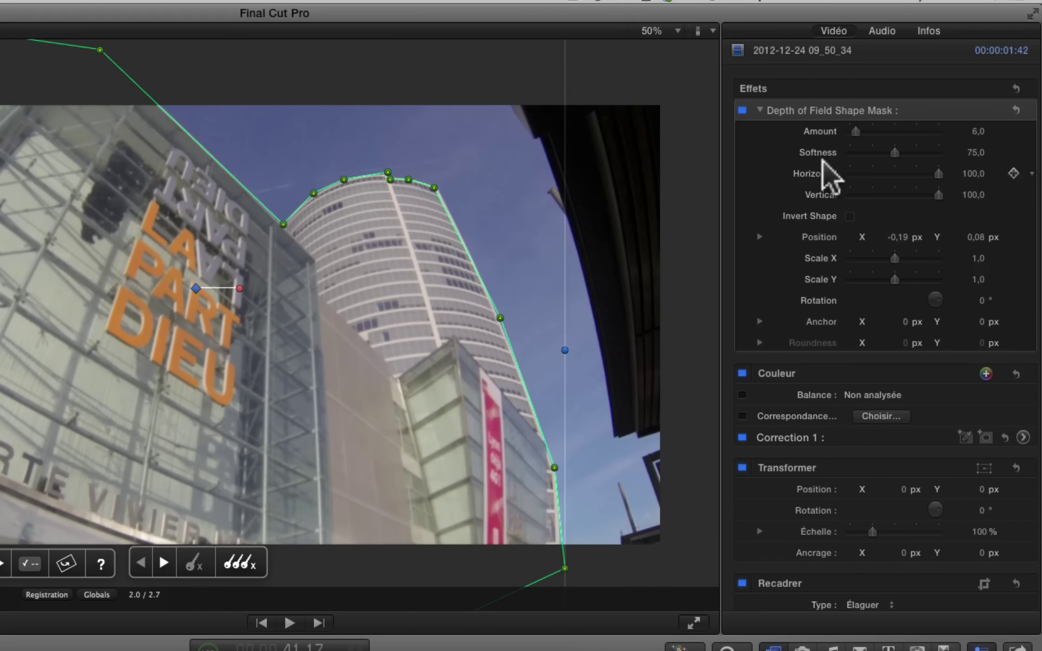
{"action": "left_click_drag", "start_coordinate": [866, 130], "coordinate": [875, 132]}
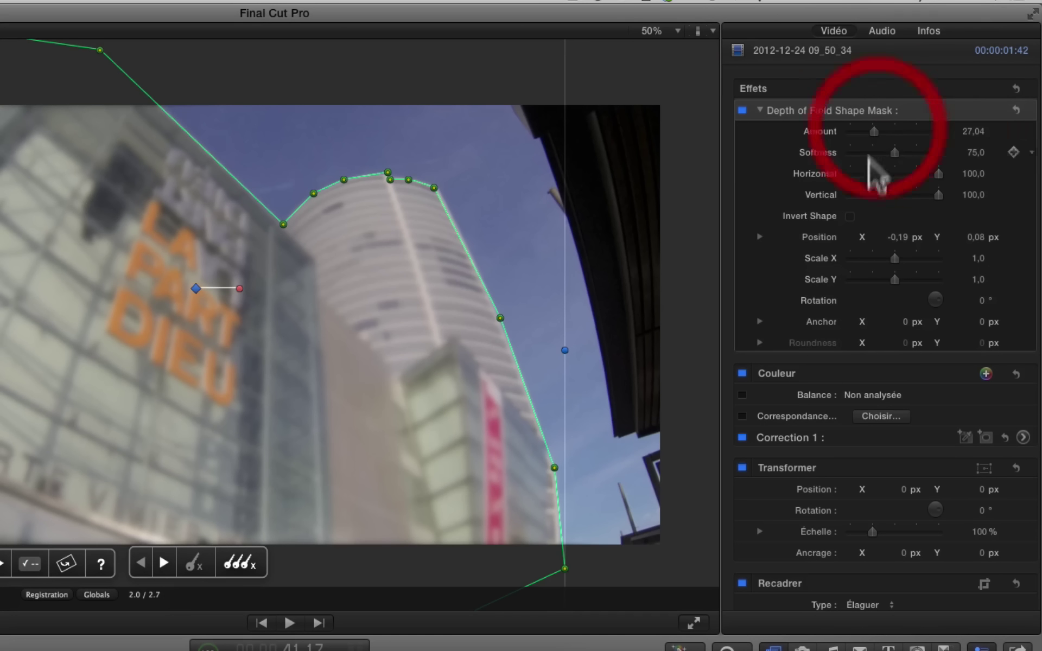
{"action": "left_click", "coordinate": [851, 216]}
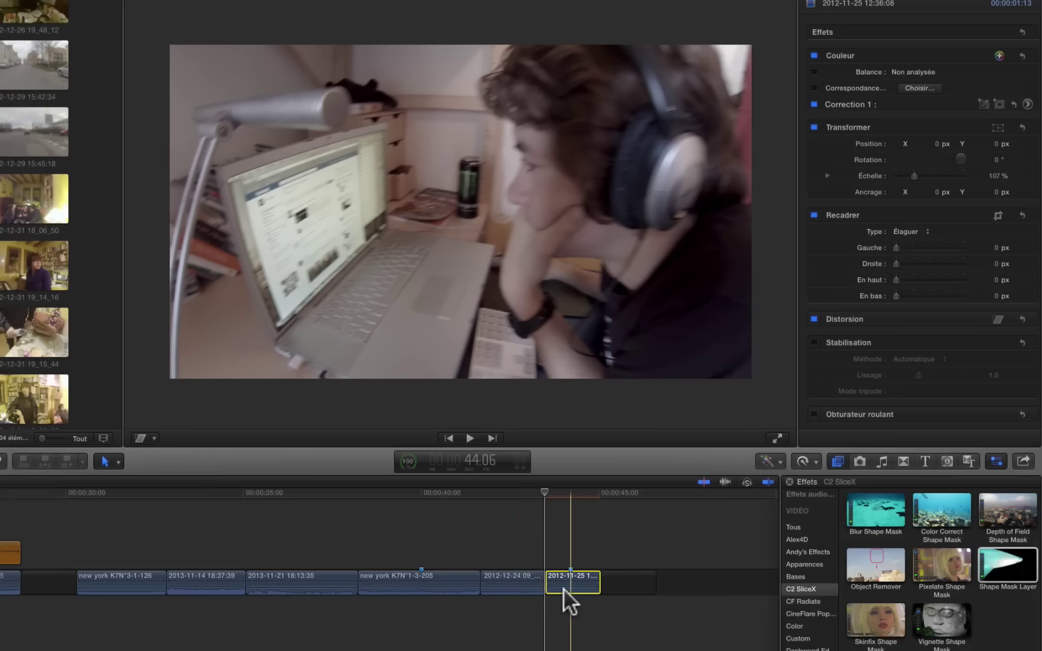
{"action": "left_click_drag", "start_coordinate": [568, 575], "coordinate": [565, 542]}
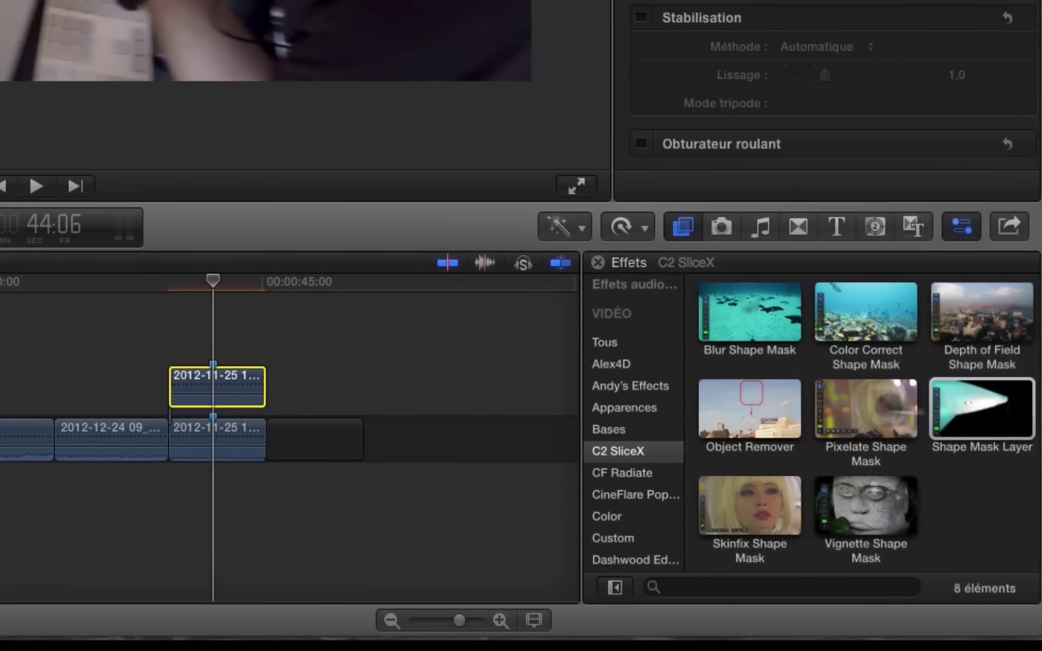
{"action": "left_click_drag", "start_coordinate": [986, 429], "coordinate": [211, 384]}
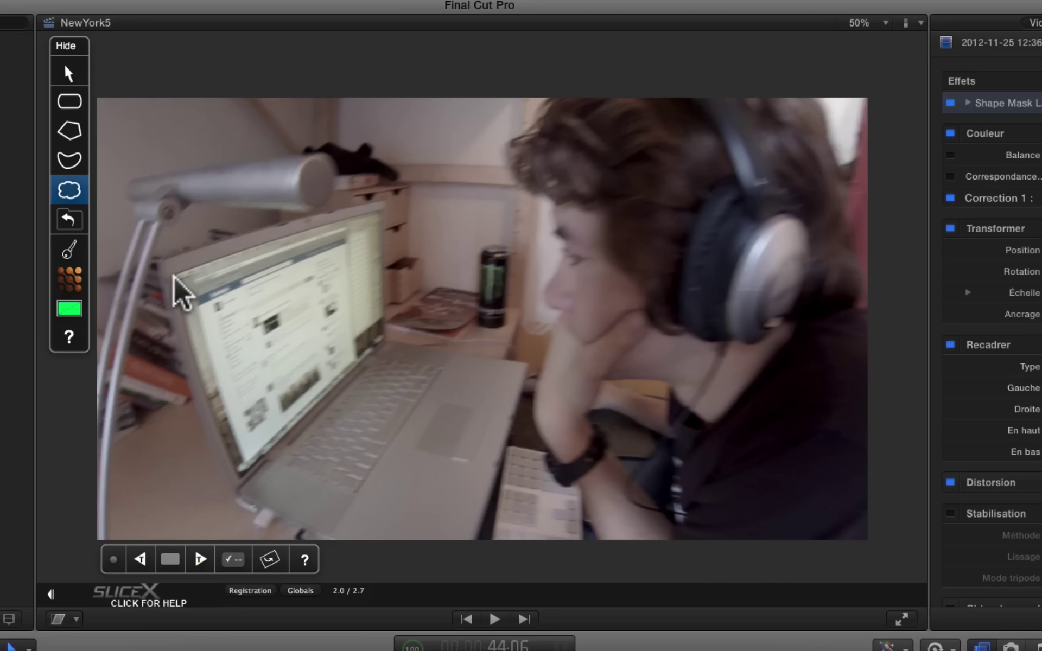
Draw a closed freehand mask around the laptop screen on the upper clip.
{"action": "left_click", "coordinate": [176, 278]}
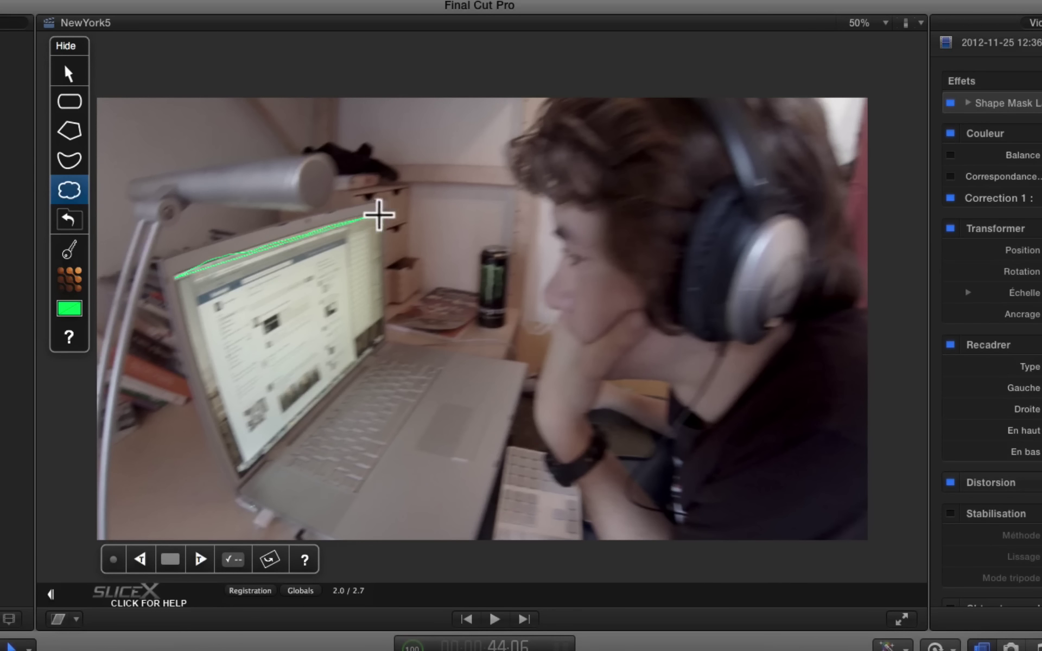
{"action": "mouse_move", "coordinate": [385, 219]}
{"action": "left_mouse_down"}
{"action": "mouse_move", "coordinate": [379, 356]}
{"action": "mouse_move", "coordinate": [325, 390]}
{"action": "mouse_move", "coordinate": [237, 481]}
{"action": "mouse_move", "coordinate": [188, 335]}
{"action": "left_mouse_up"}
{"action": "left_click_drag", "start_coordinate": [177, 277], "coordinate": [175, 283]}
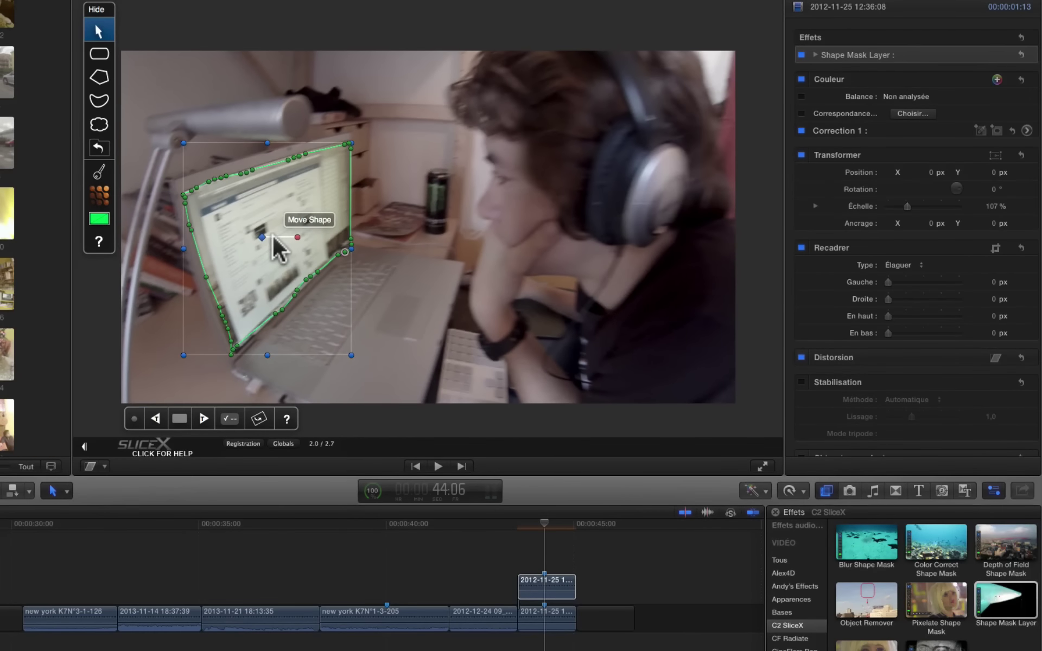
Look at the new york K7N°3-1-126 clip's Color Correct Shape Mask settings and return to the masked laptop copy.
{"action": "left_click", "coordinate": [70, 524]}
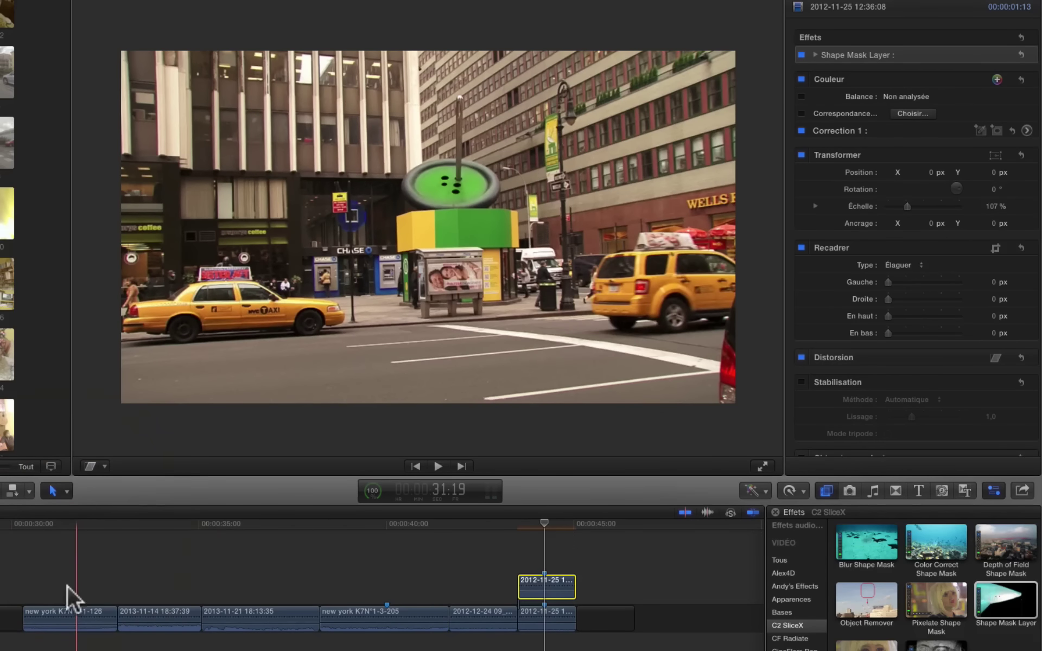
{"action": "left_click", "coordinate": [70, 608]}
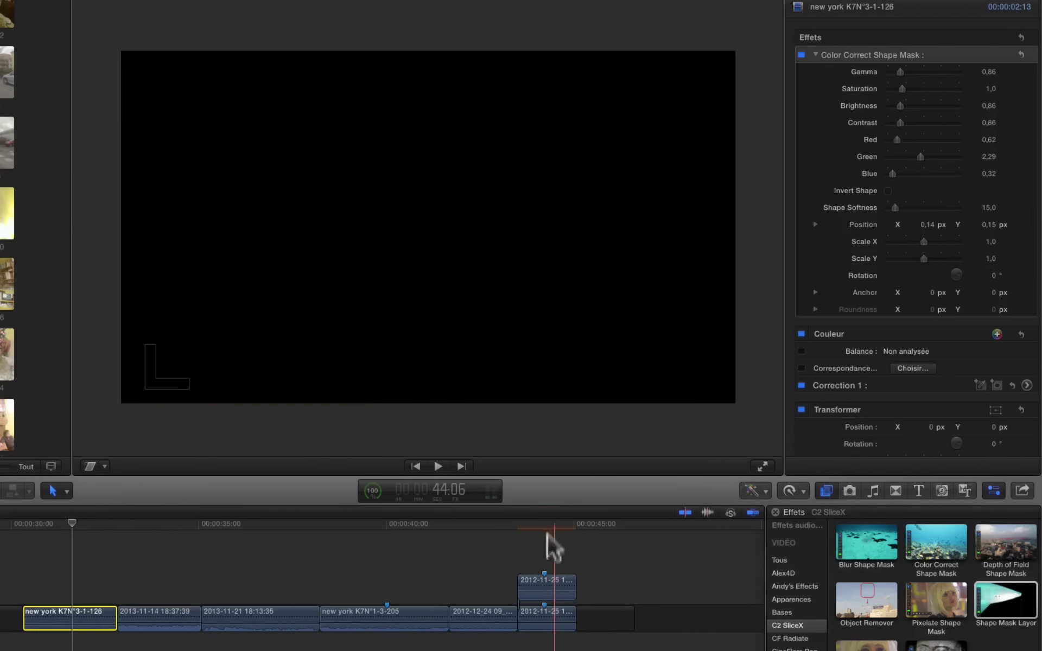
{"action": "left_click", "coordinate": [541, 582]}
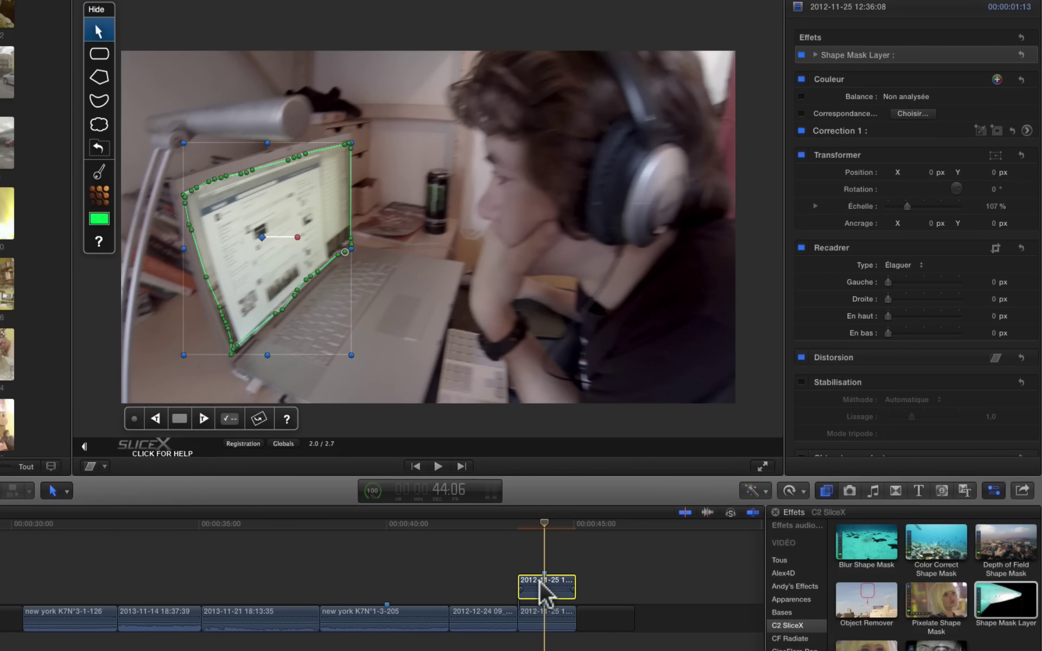
Disable the original laptop clip beneath the masked copy so only the masked layer shows.
{"action": "key", "text": "v"}
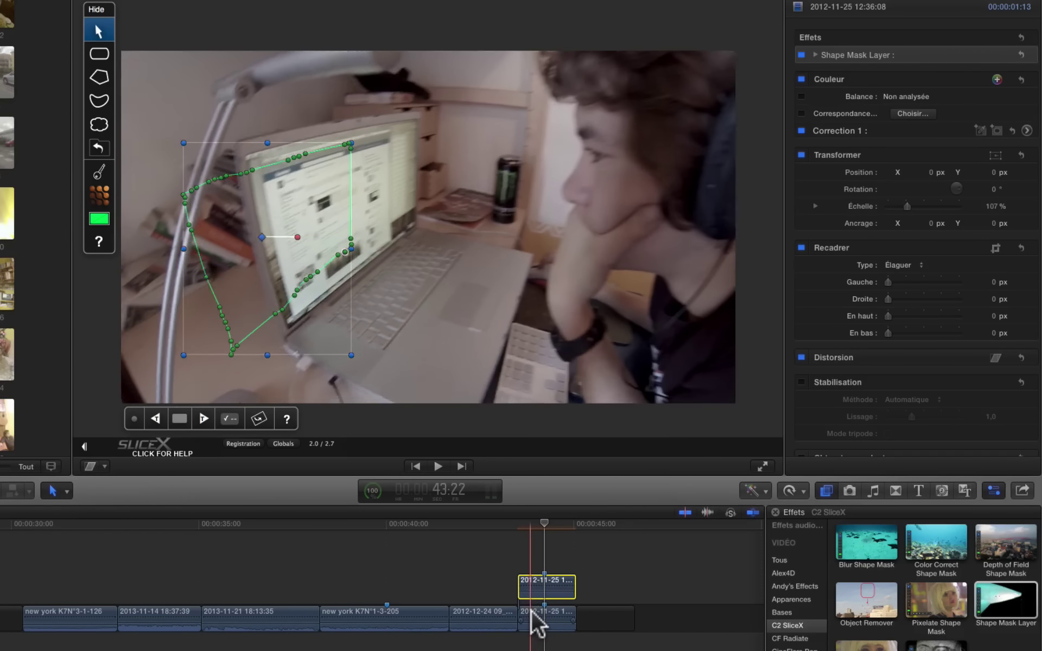
{"action": "left_click", "coordinate": [531, 610]}
{"action": "key", "text": "v"}
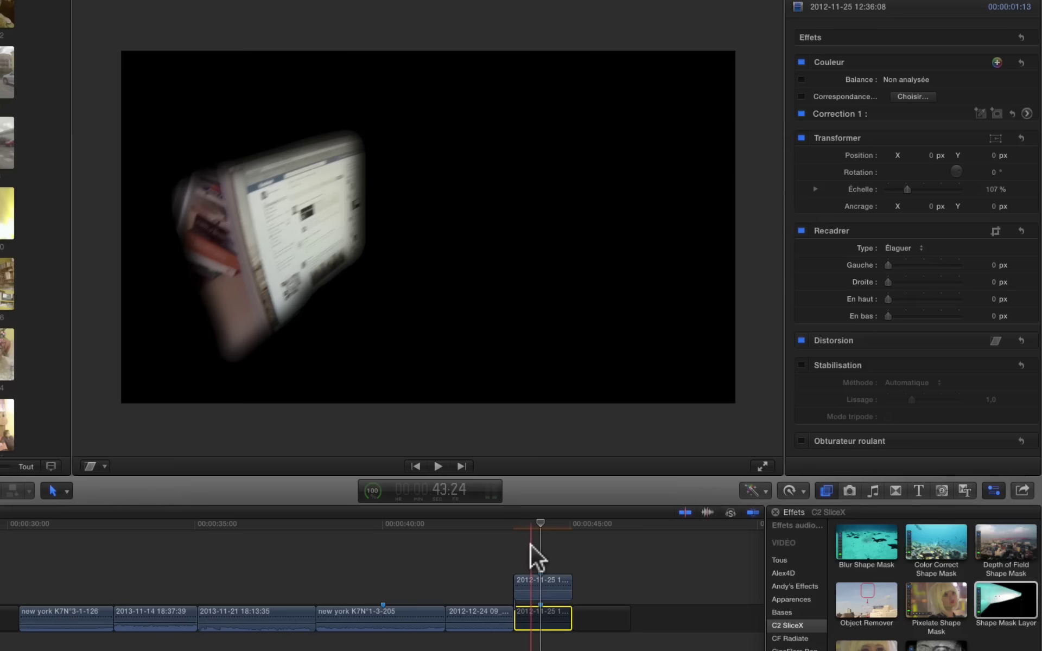
Track the laptop screen mask forward and backward from 44:06 through the upper clip.
{"action": "left_click", "coordinate": [541, 580]}
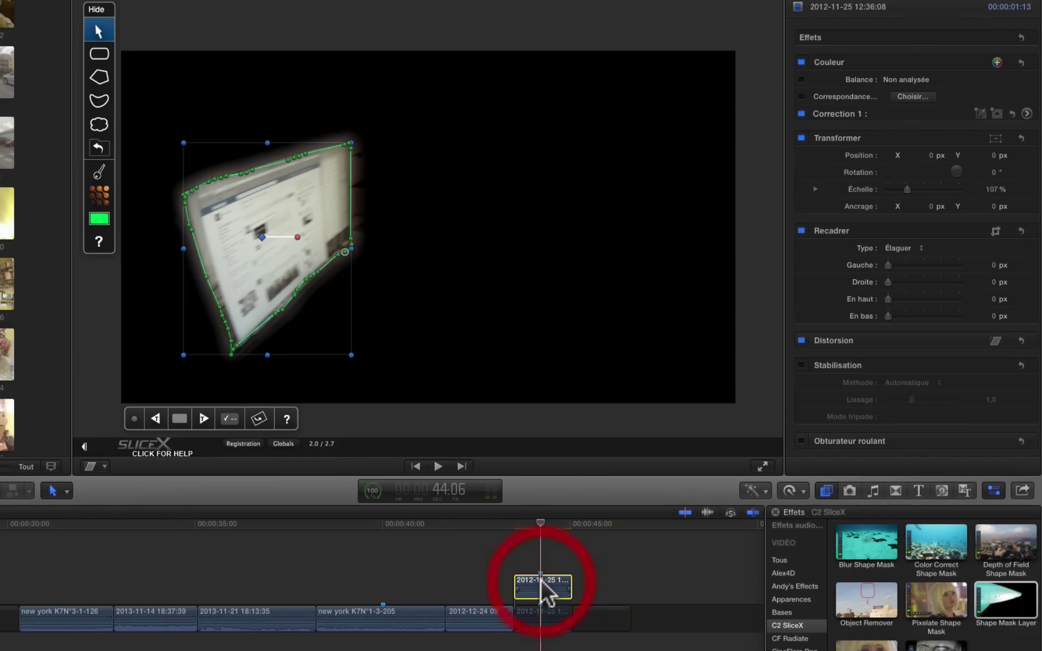
{"action": "left_click", "coordinate": [205, 418]}
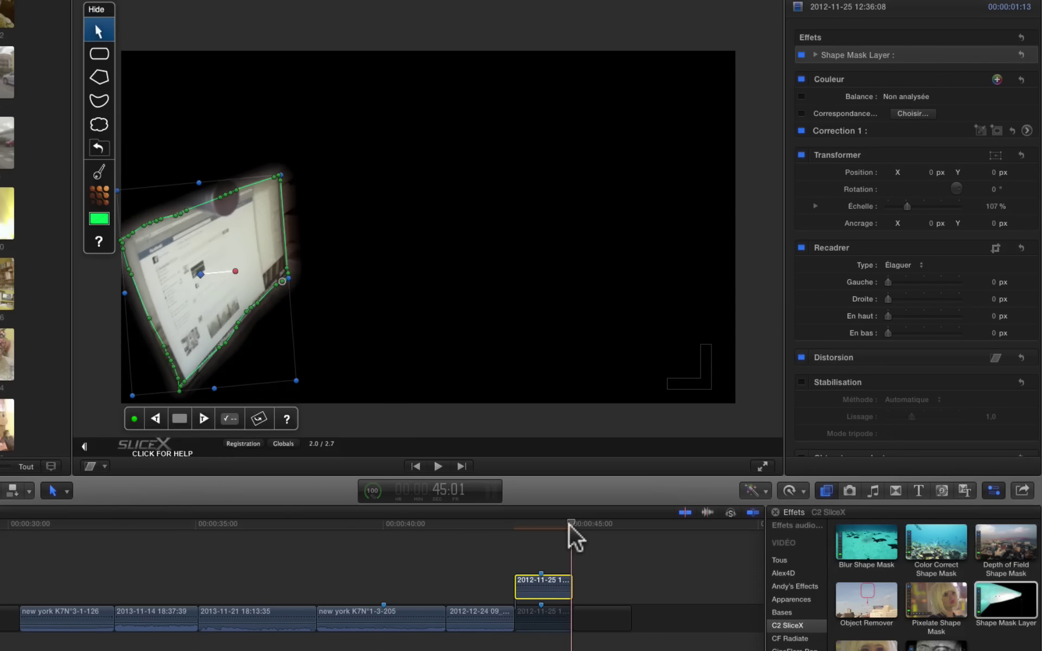
{"action": "left_click", "coordinate": [156, 418]}
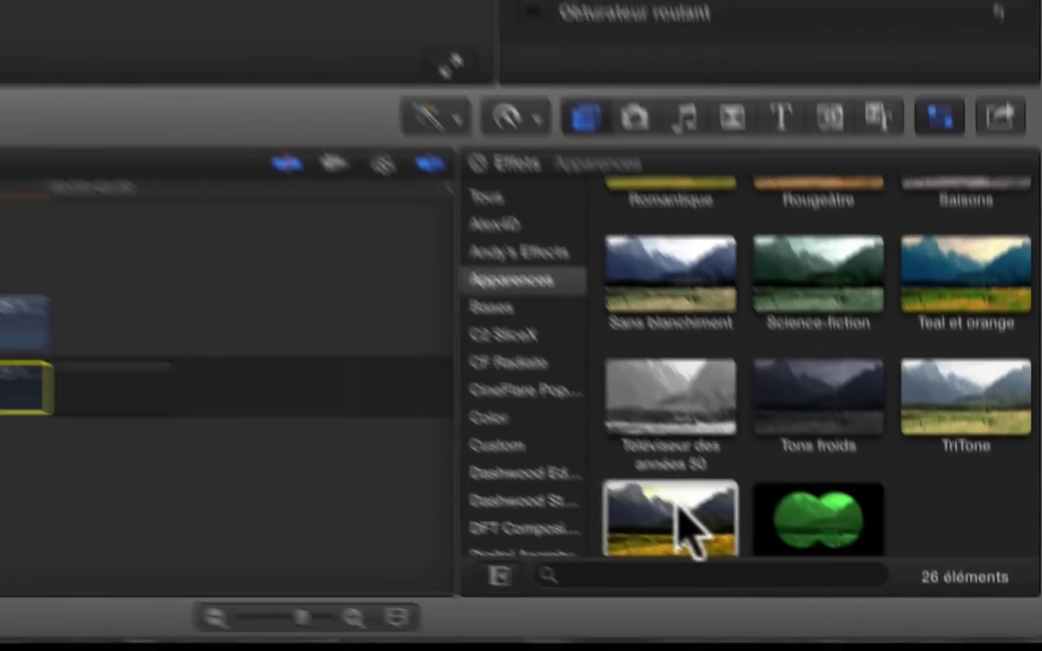
Apply the warm, high-contrast look from the Apparences effects to the masked laptop copy and re-enable the original clip beneath it.
{"action": "left_click_drag", "start_coordinate": [867, 650], "coordinate": [824, 646]}
{"action": "left_click_drag", "start_coordinate": [538, 404], "coordinate": [0, 286]}
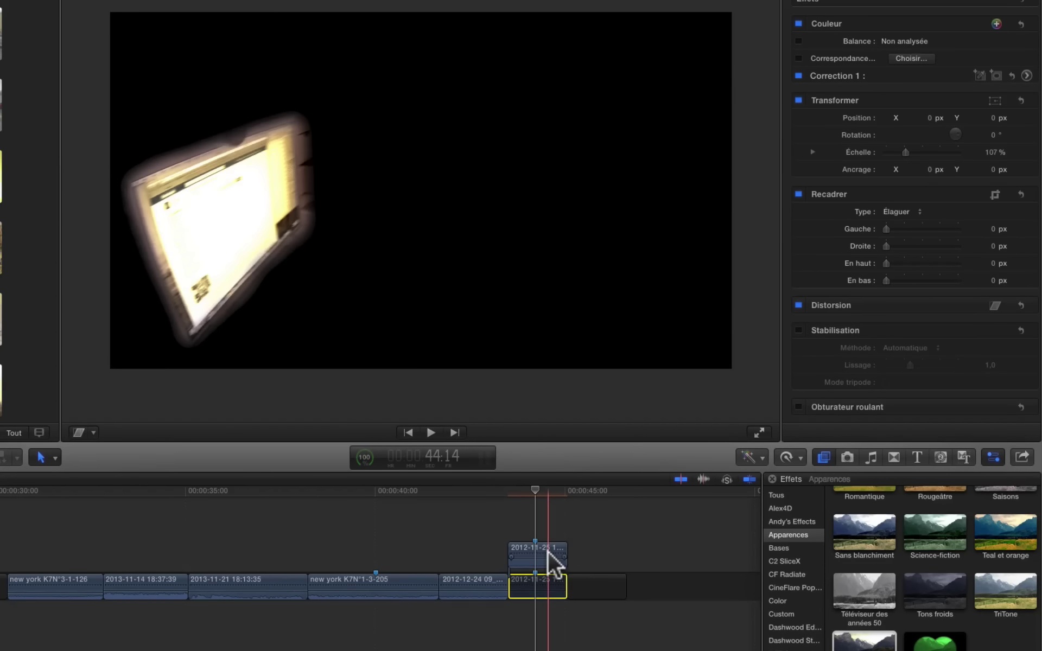
{"action": "left_click", "coordinate": [533, 582]}
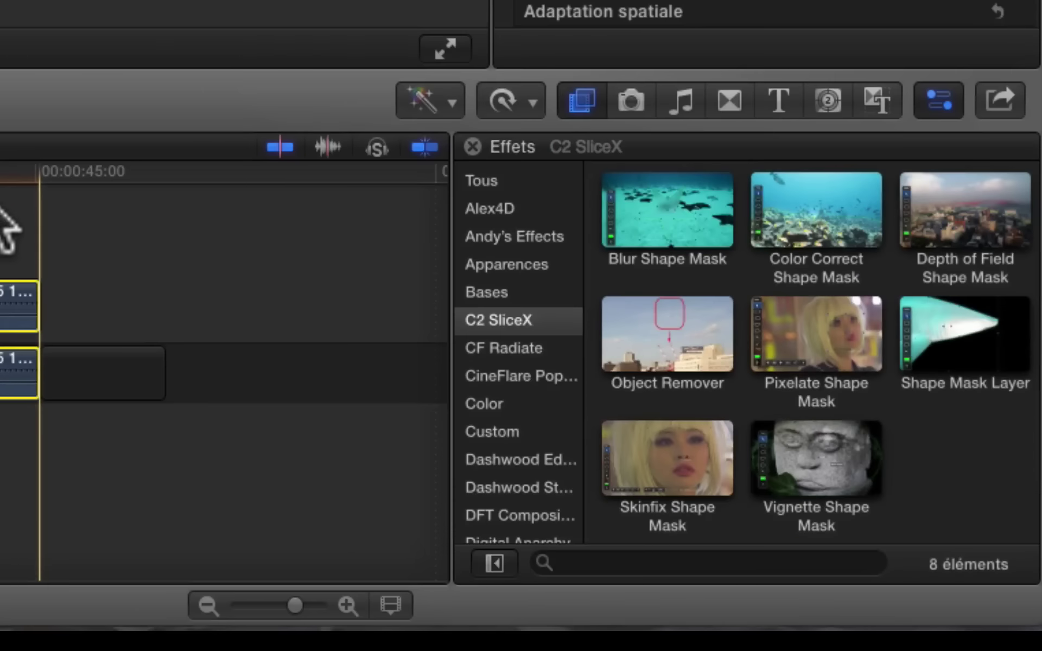
Play the edited sequence from 30:08 through the final clip and replay the laptop shot from its beginning.
{"action": "left_click", "coordinate": [820, 449]}
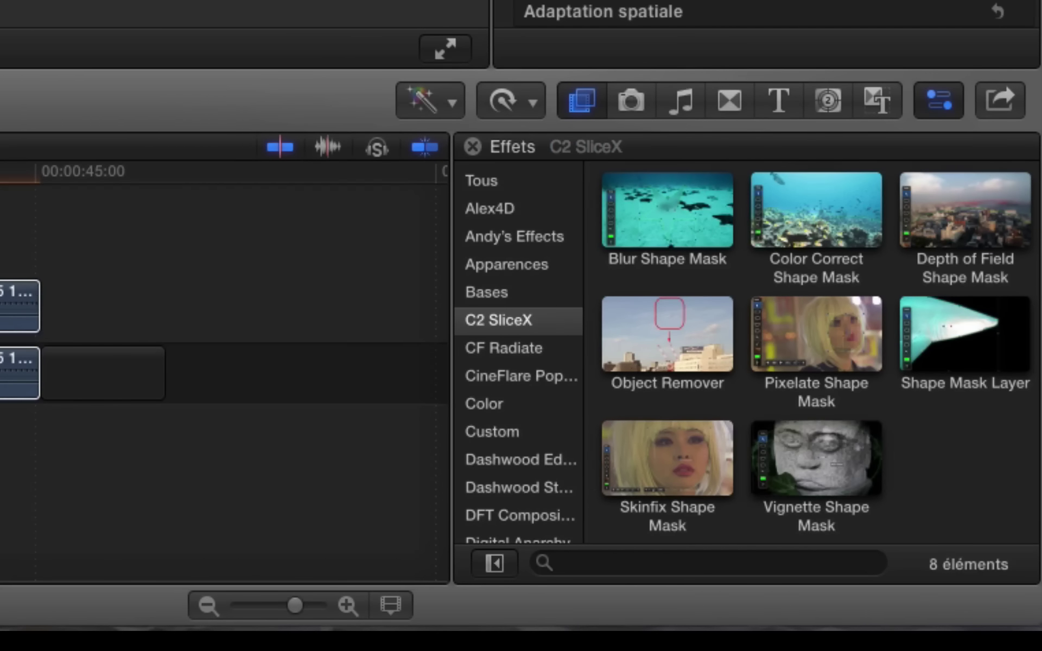
{"action": "left_click", "coordinate": [33, 510]}
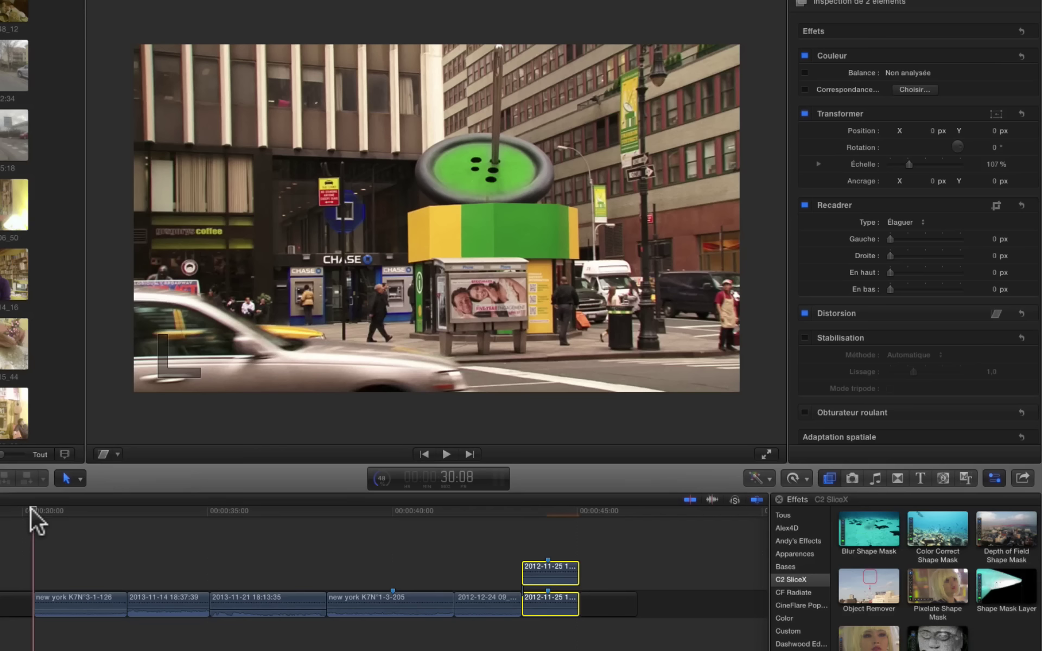
{"action": "key", "text": "space"}
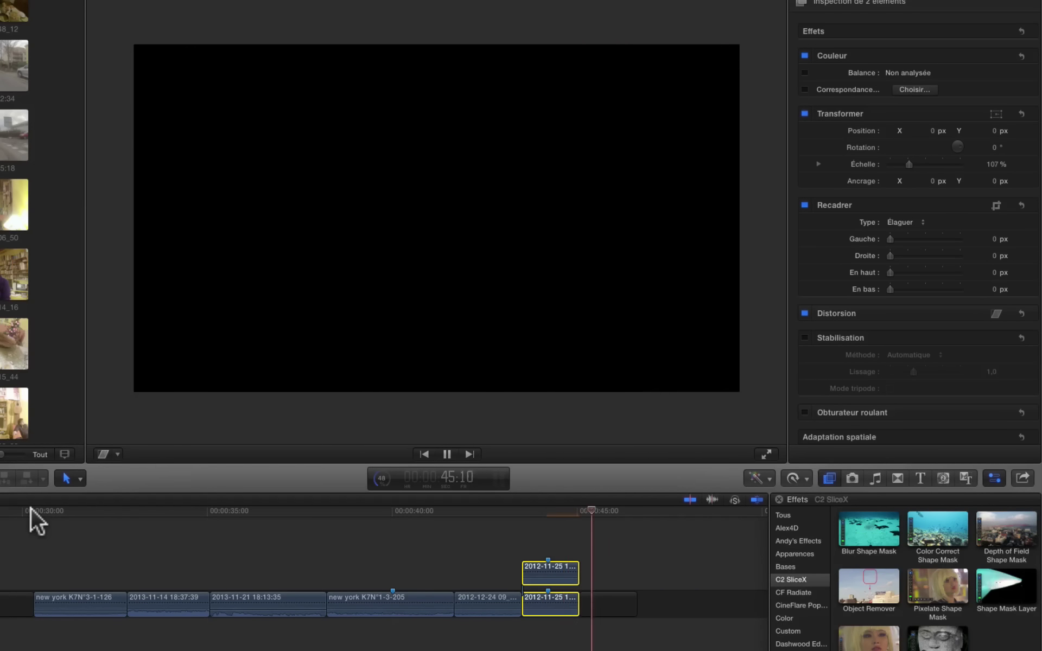
{"action": "left_click", "coordinate": [529, 512]}
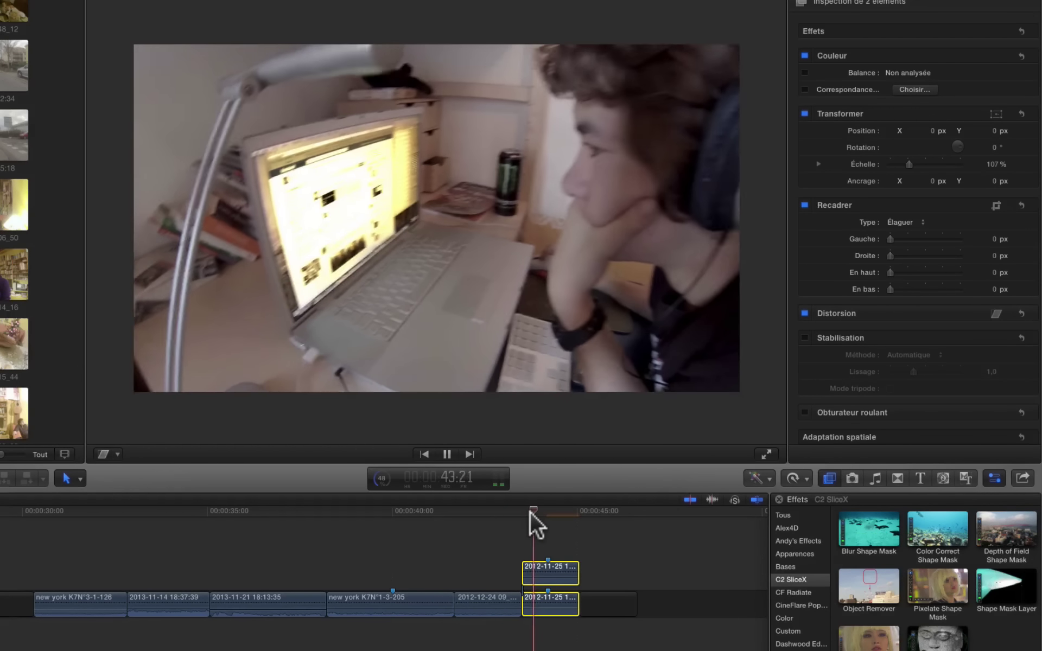
{"action": "key", "text": "space"}
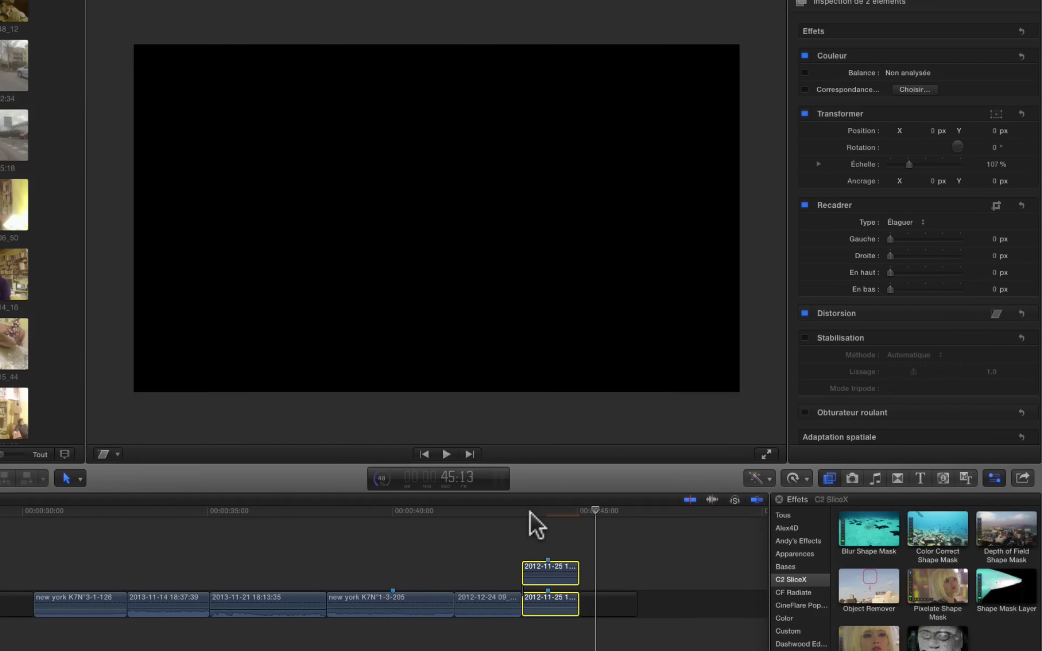